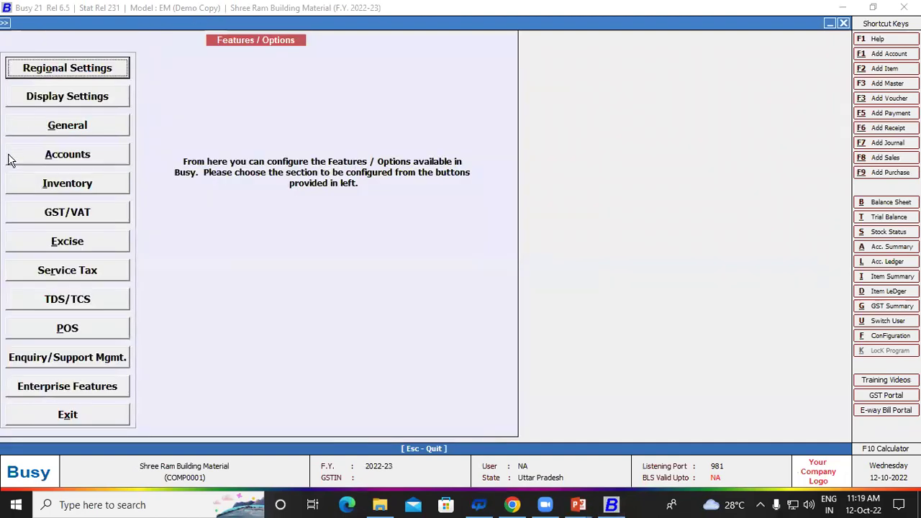
Step: Enable Batch-wise Details in the Inventory feature options and save the configuration
left_click(86, 184)
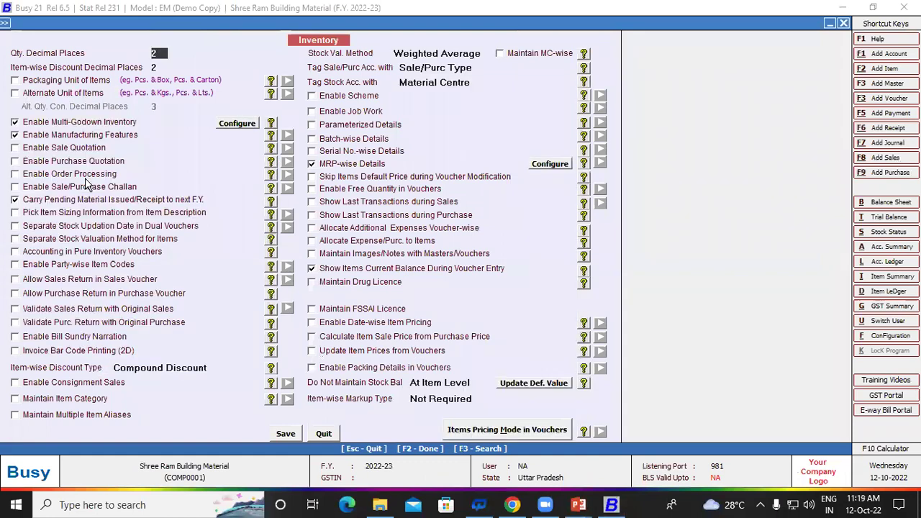
left_click(313, 140)
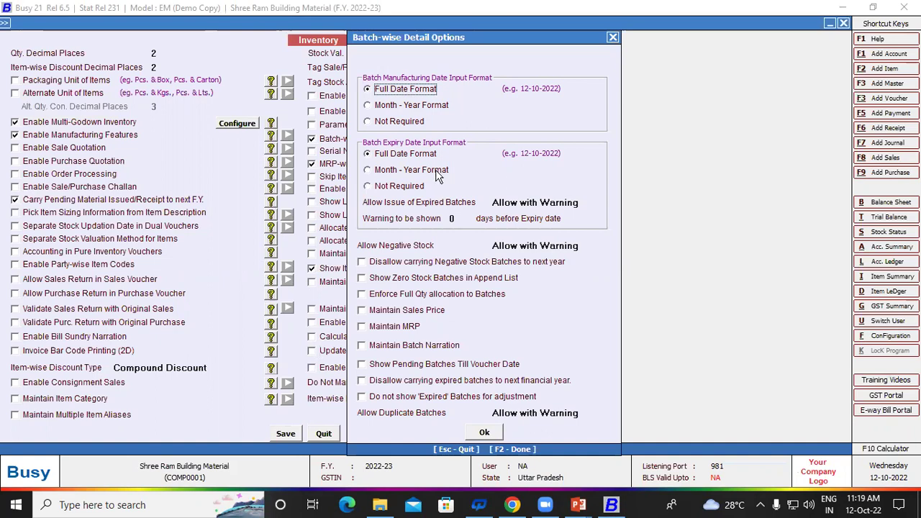
left_click(487, 433)
left_click(286, 435)
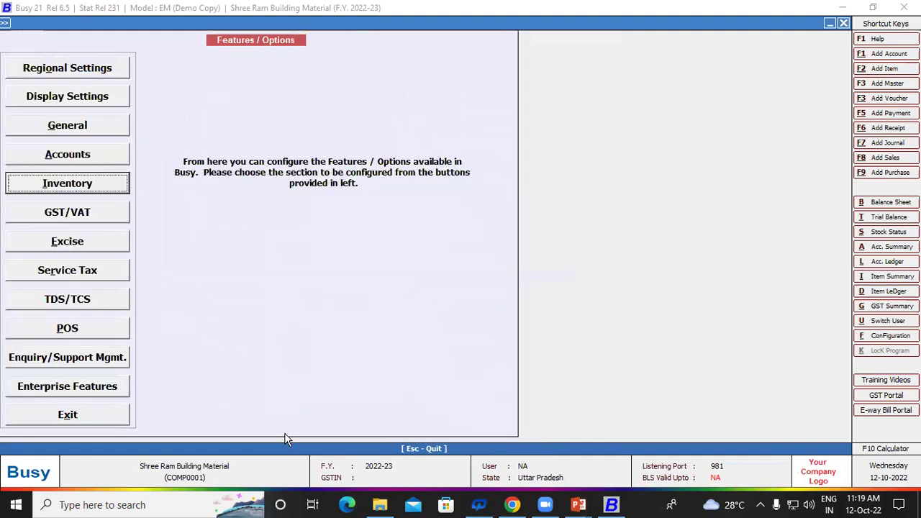
Step: Leave Features/Options and open Administration > Masters > Item > Add
key("Up")
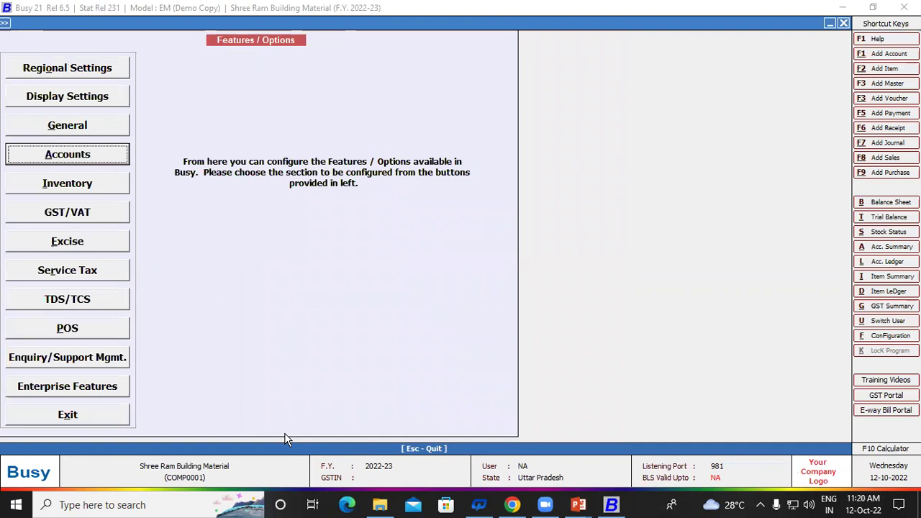
key("Escape")
key("Escape")
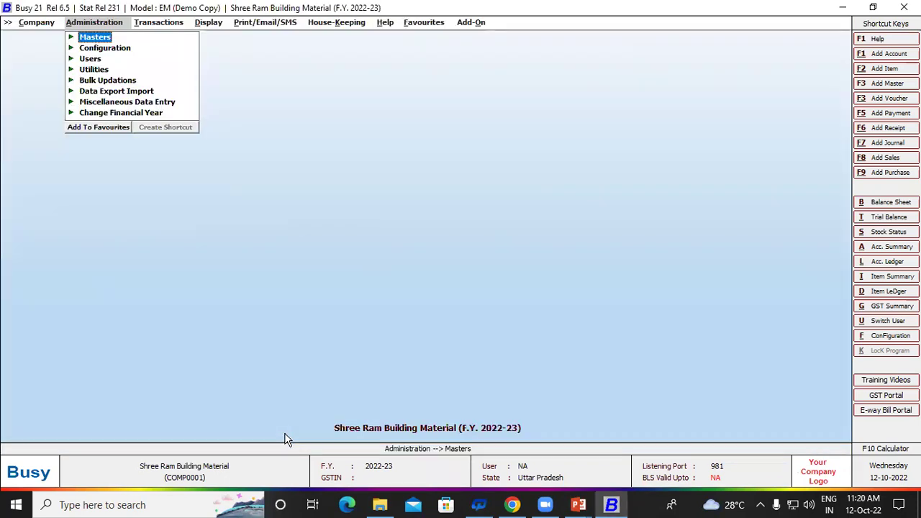
key("Return")
key("Down")
key("Down")
key("Down")
key("Down")
key("Up")
key("Return")
key("Return")
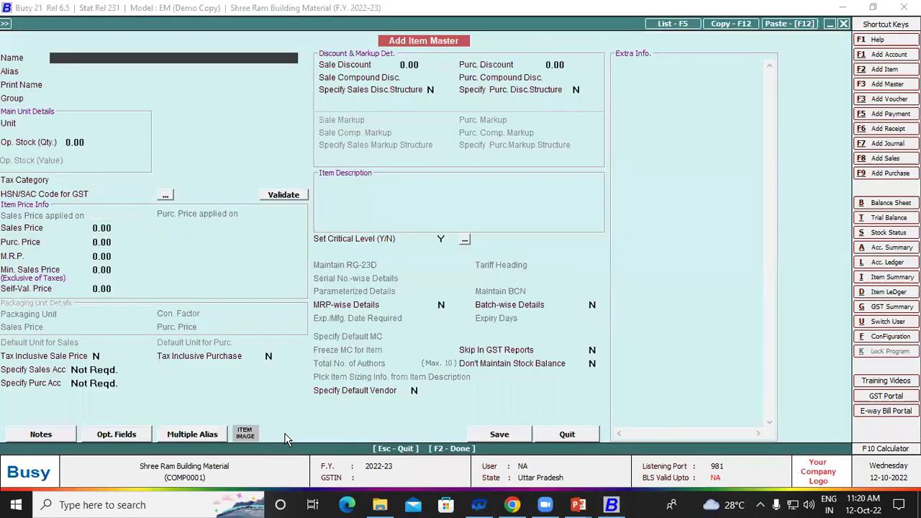
Step: Name the new item PARACETAMOL, with PARACETAMOL as its print name
type("PARACETAMOL")
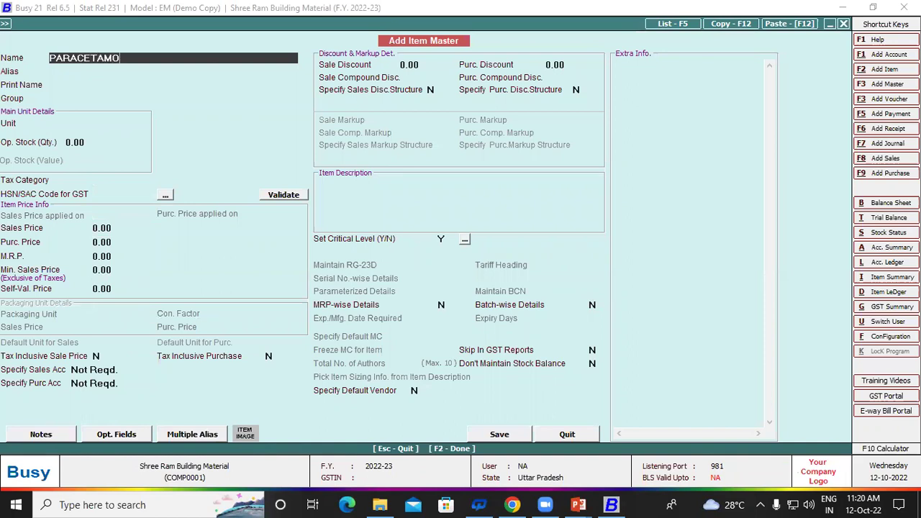
key("Return")
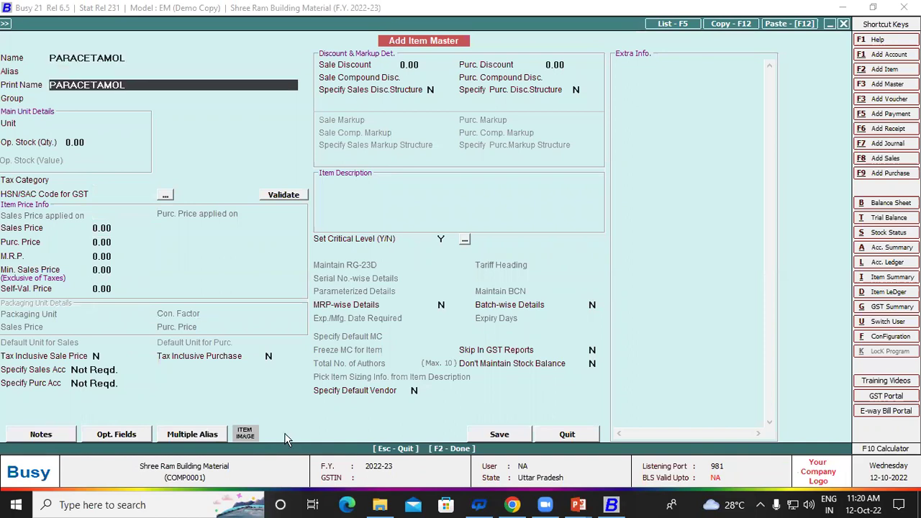
key("Return")
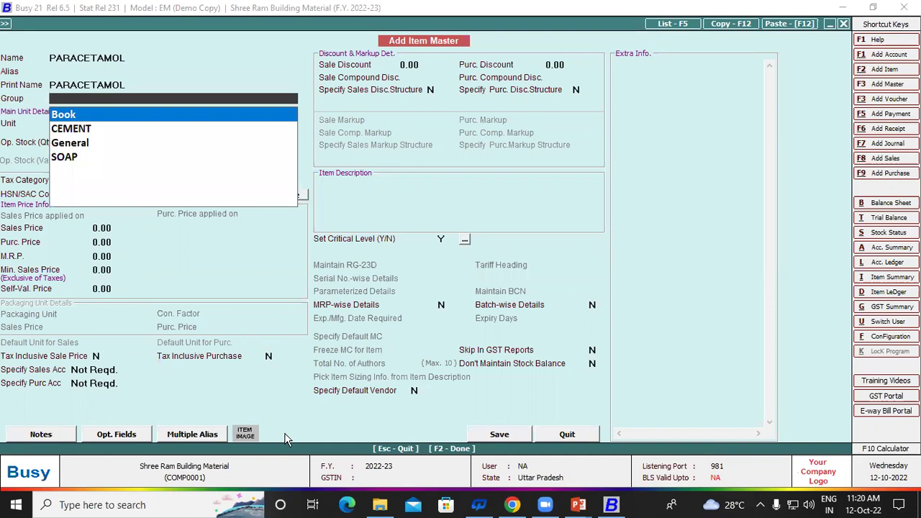
key("F3")
Step: Save MEDICINE as a primary item group and assign it to PARACETAMOL
type("M")
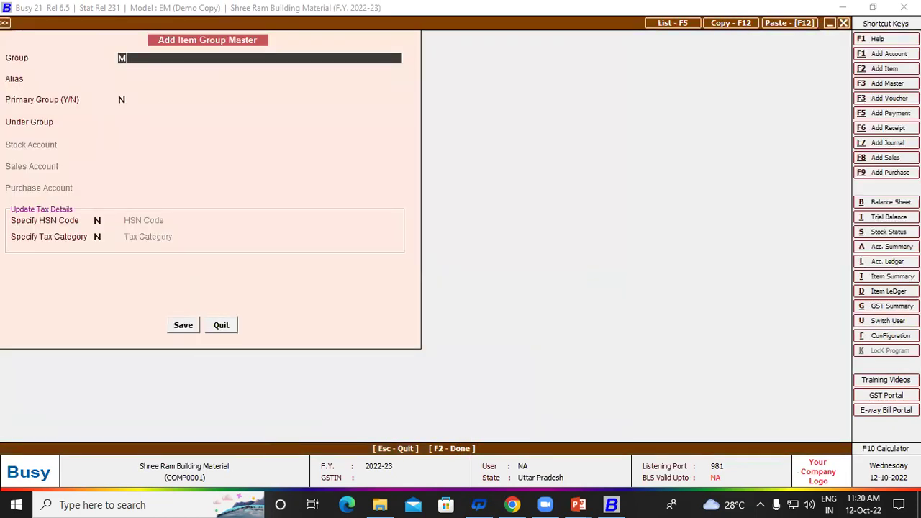
type("EDIC")
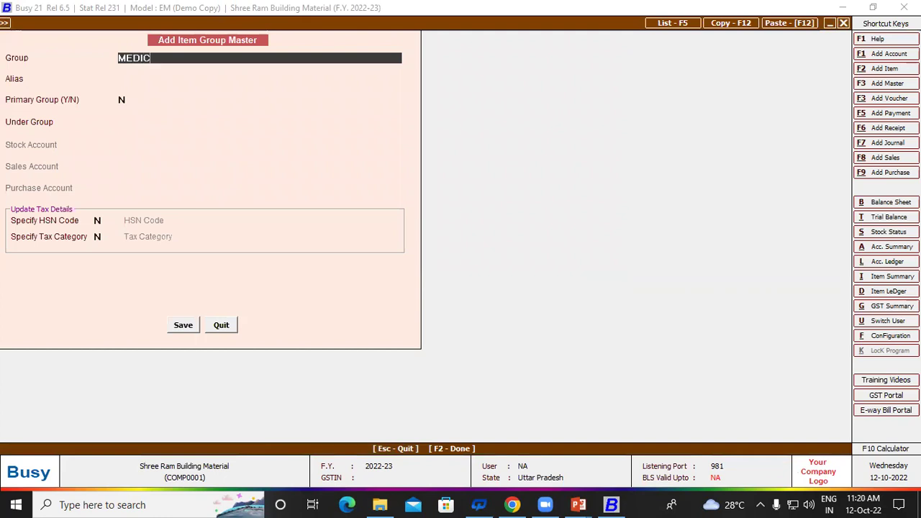
type("INE")
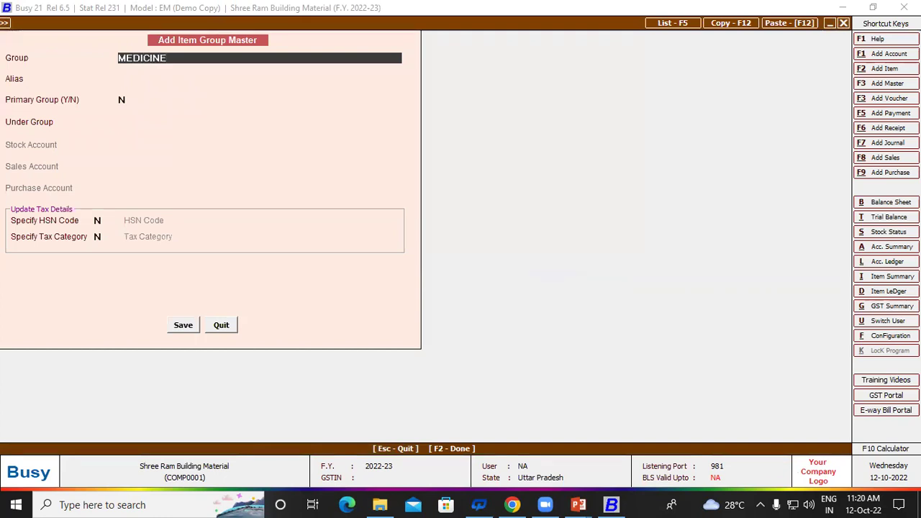
key("Return")
key("Return")
type("Y")
key("Return")
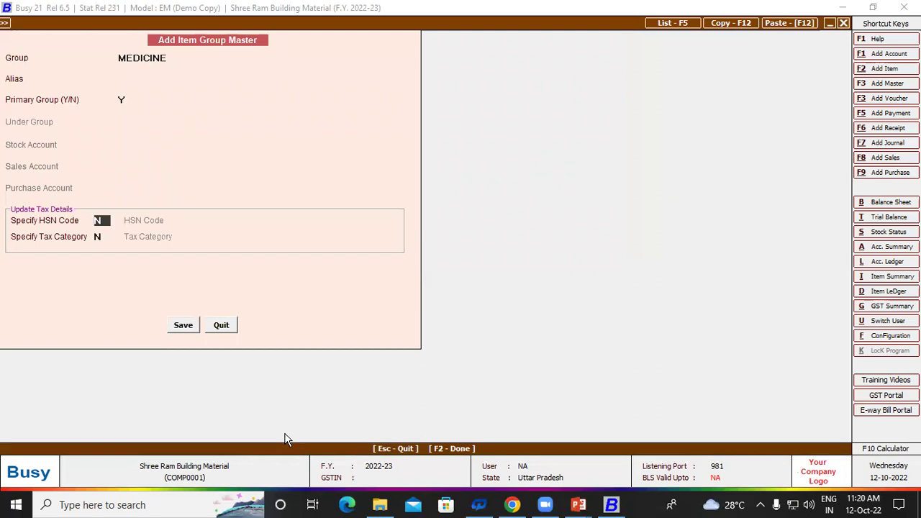
key("Return")
key("Return")
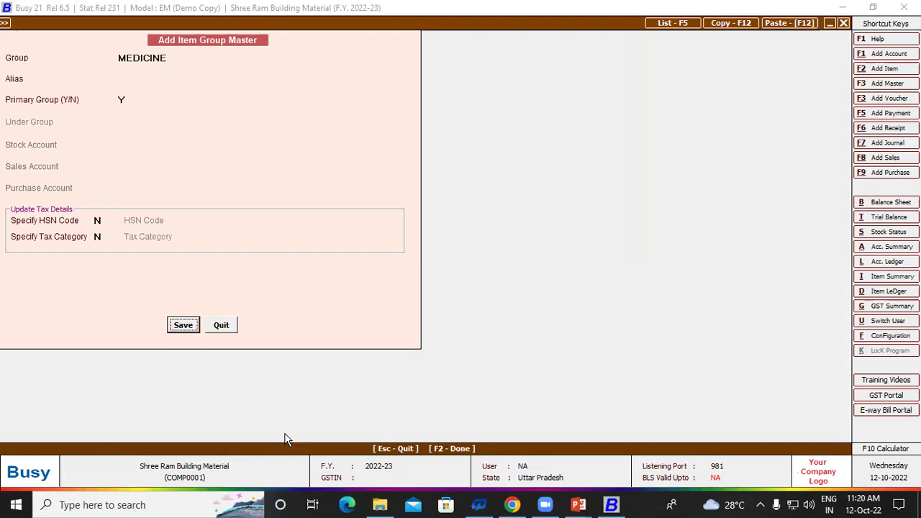
key("Return")
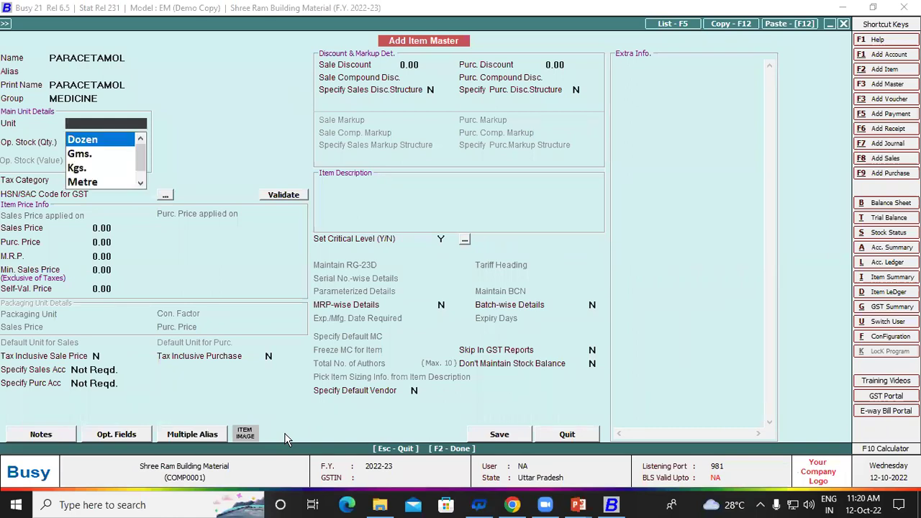
Step: Start a new unit named STRP in Add Unit Master
type("T")
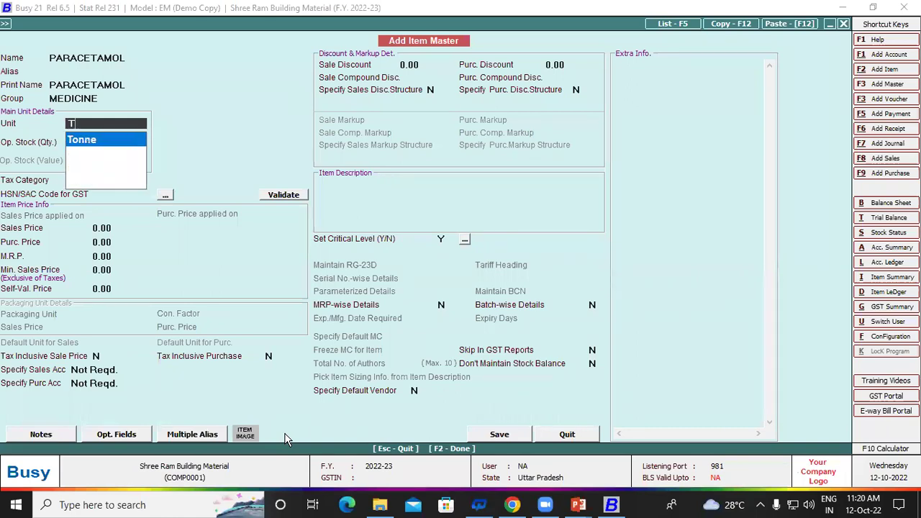
key("BackSpace")
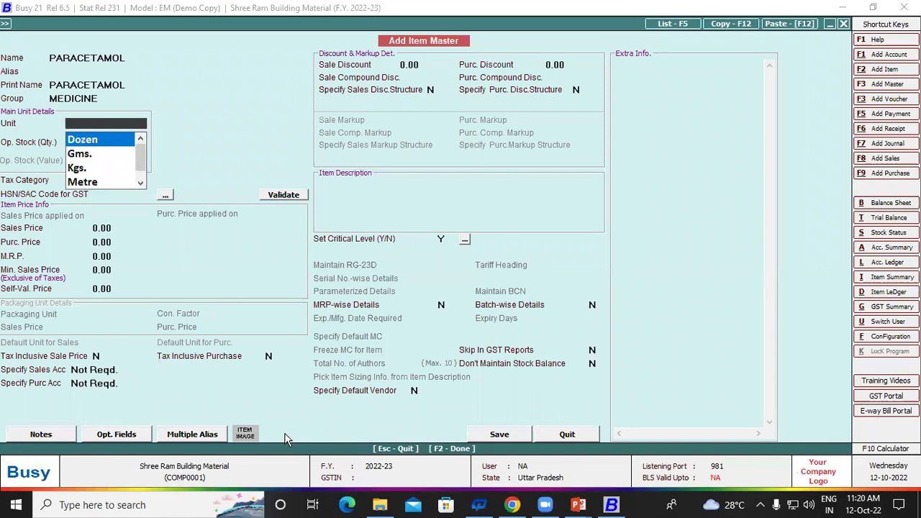
key("F3")
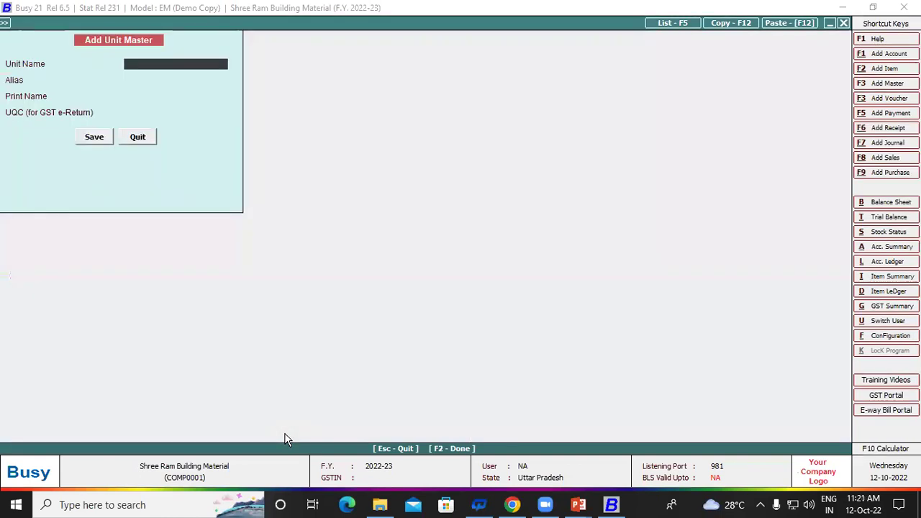
type("STRP")
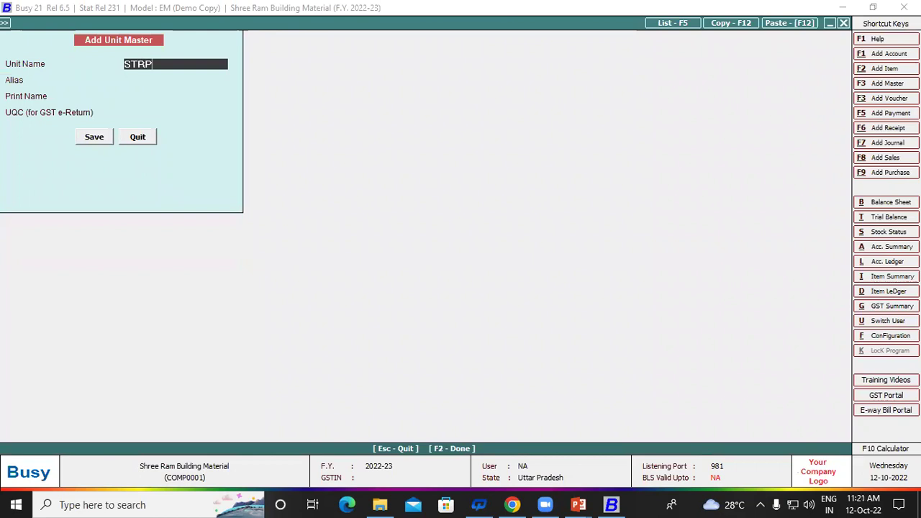
key("Return")
key("Return")
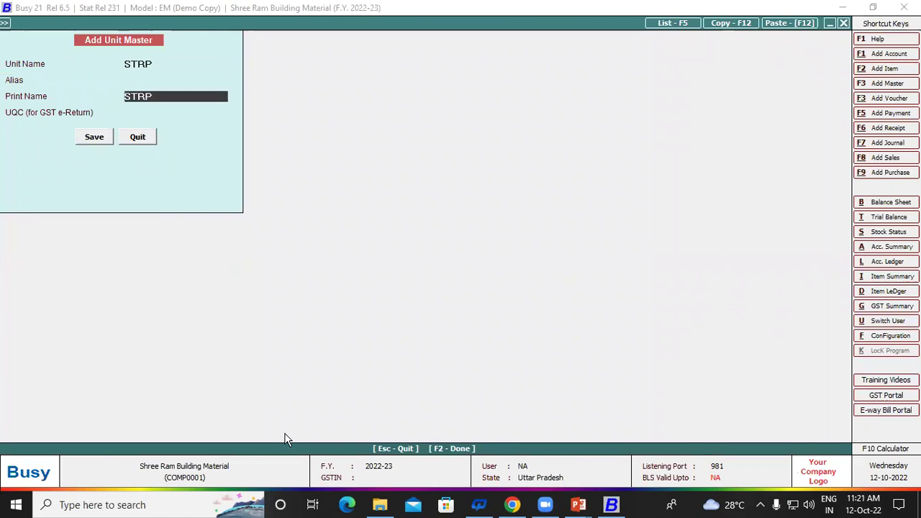
key("Return")
Step: Set the STRP unit's UQC to TBS-TABLETS and save it
type("S")
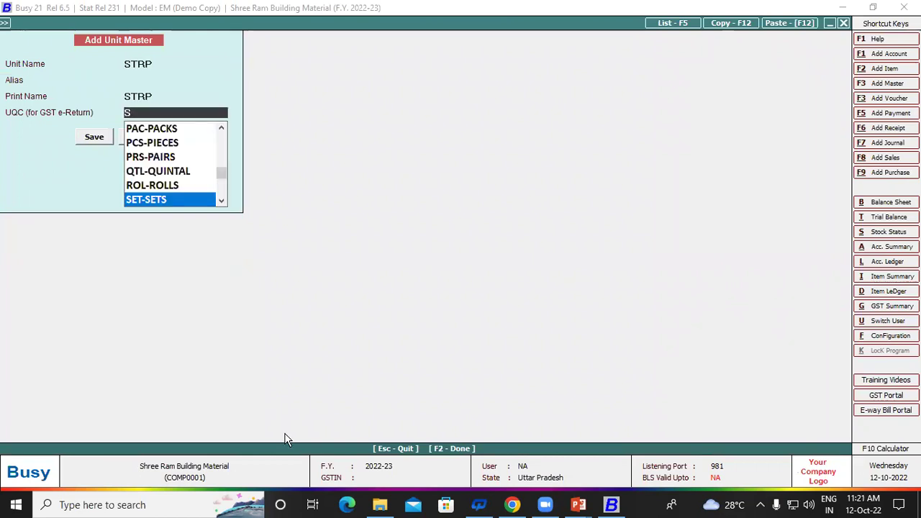
key("Up")
key("Down")
key("Down")
key("Down")
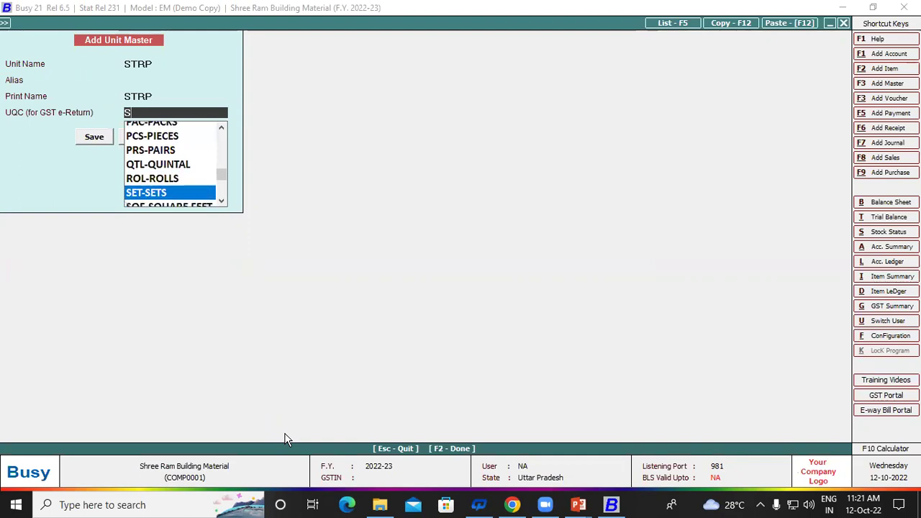
key("Down")
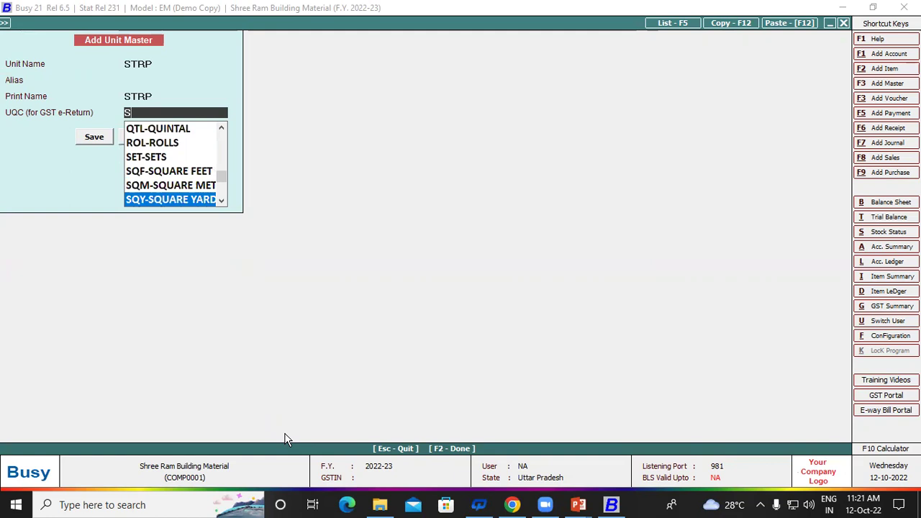
key("Escape")
key("Escape")
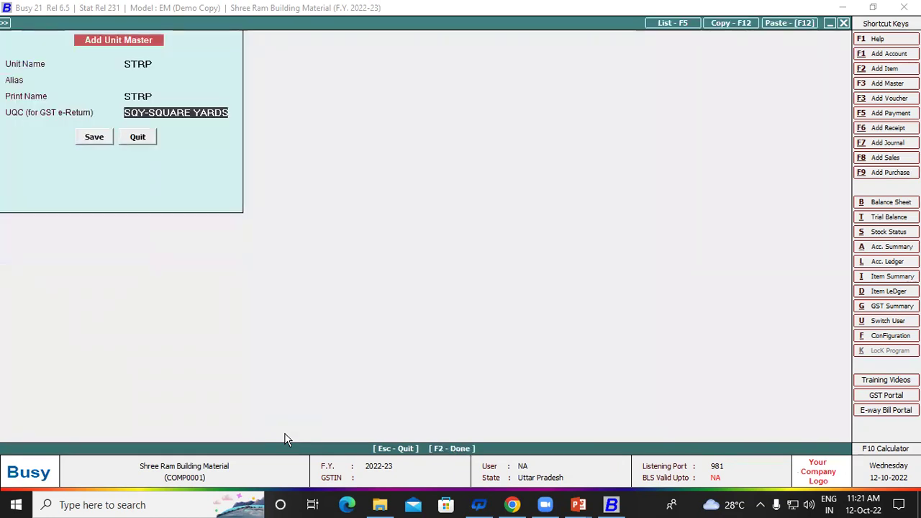
type("P")
key("BackSpace")
type("T")
key("Return")
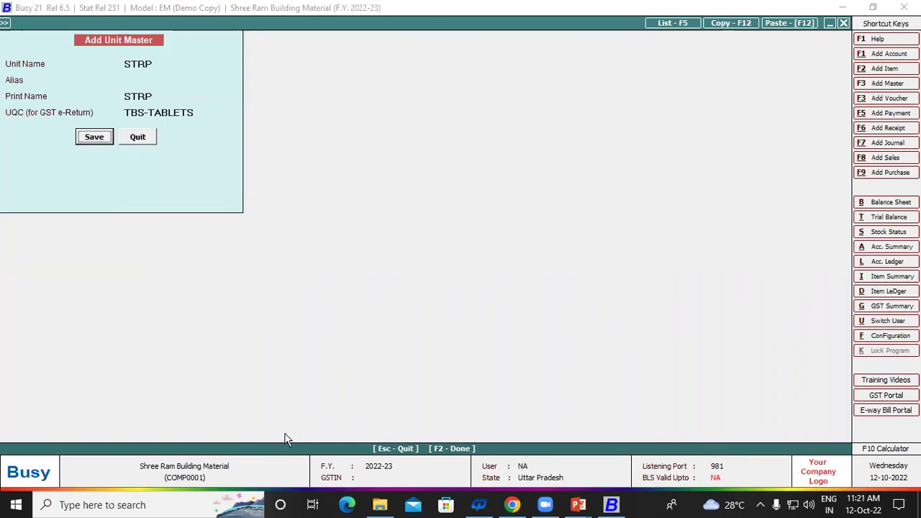
key("Return")
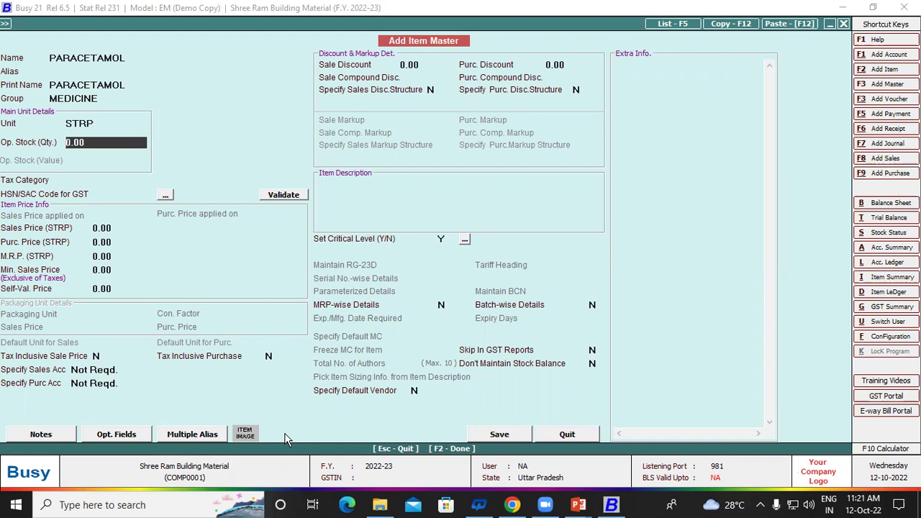
Step: Give PARACETAMOL the GST 18% tax category and HSN code 5897
key("Return")
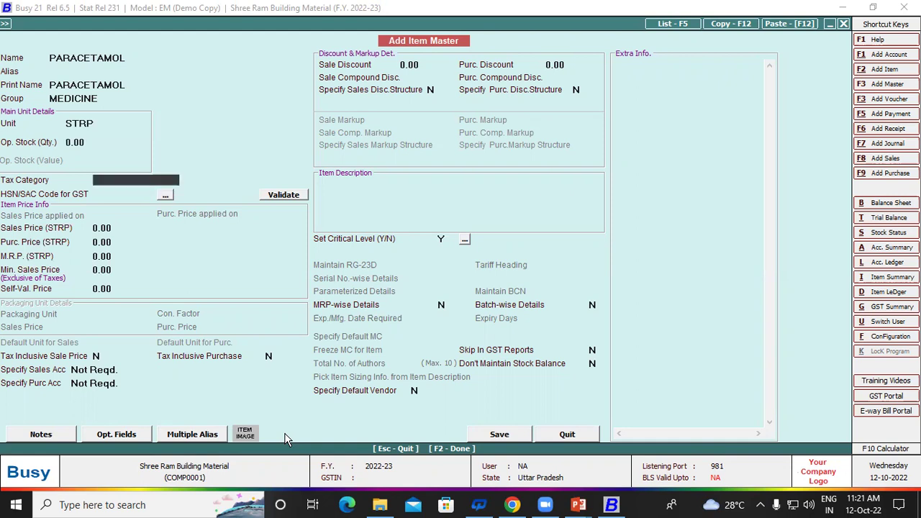
key("Down")
key("Down")
key("Down")
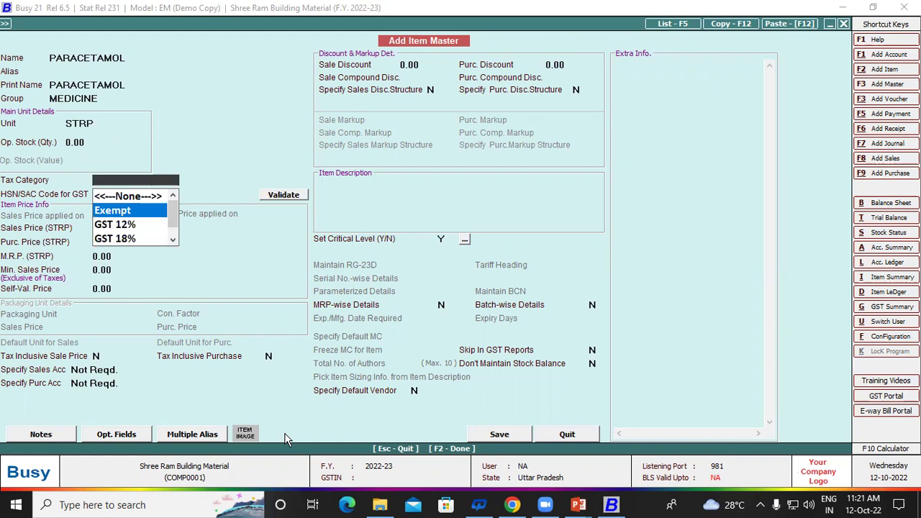
key("Return")
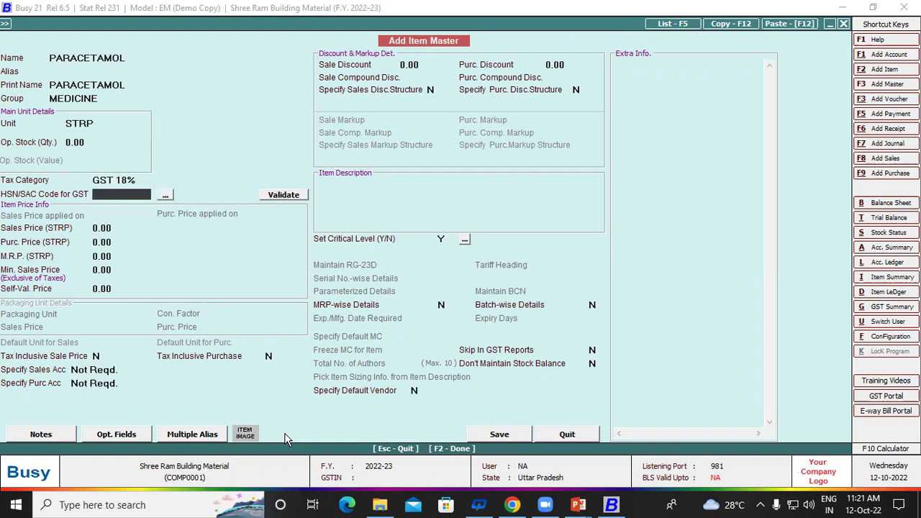
type("5897")
key("Return")
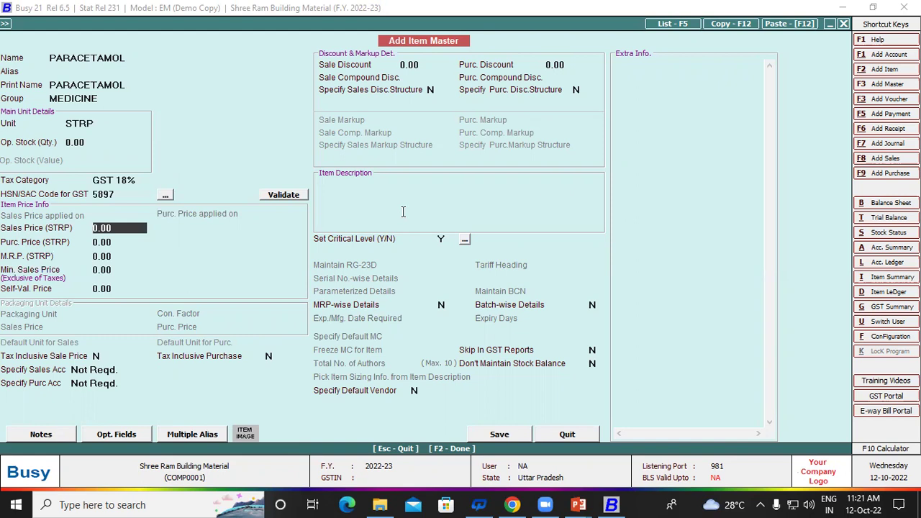
Step: Enter sales price 30 and purchase price 20, leaving MRP and other prices blank
type("30")
key("Return")
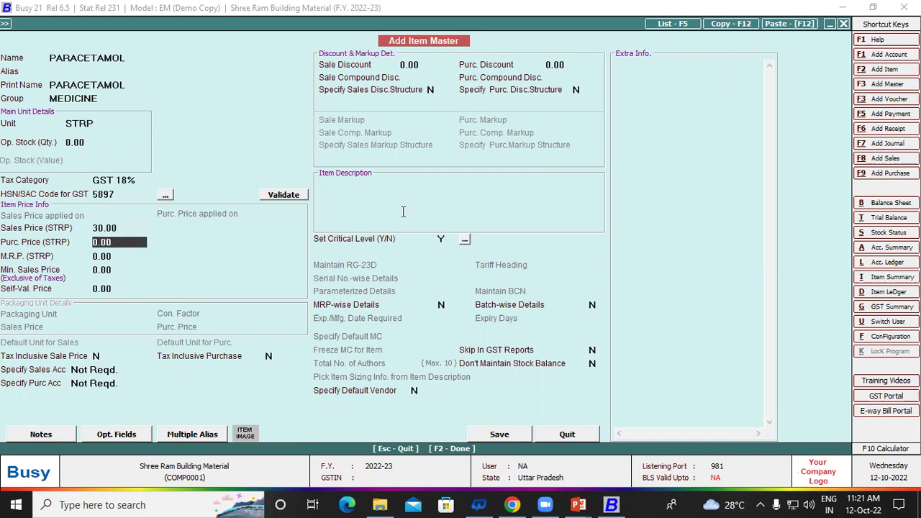
type("20")
key("Return")
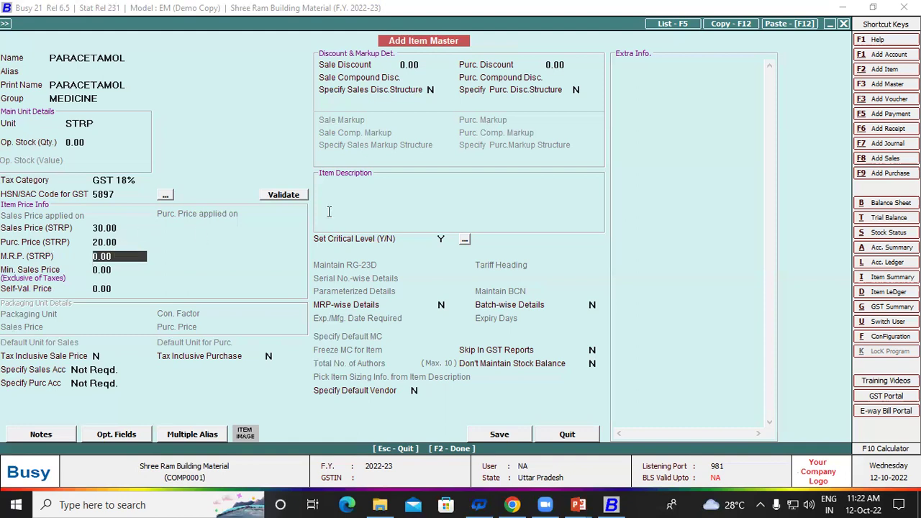
key("Return")
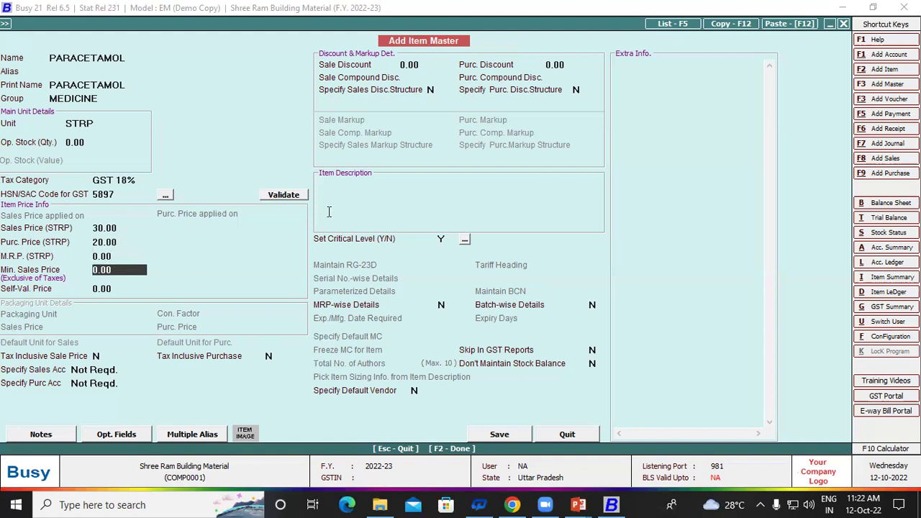
key("Return")
key("Return")
key("Return")
key("Return")
key("Return")
key("Return")
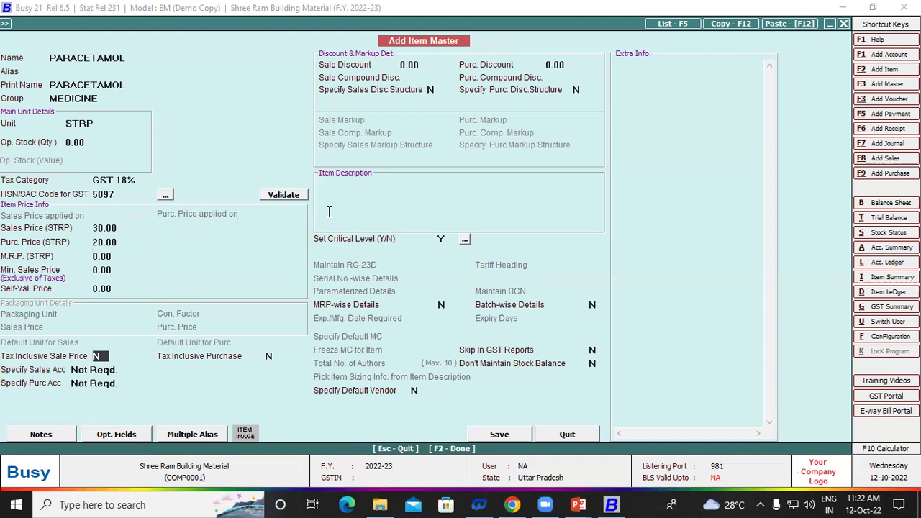
key("Return")
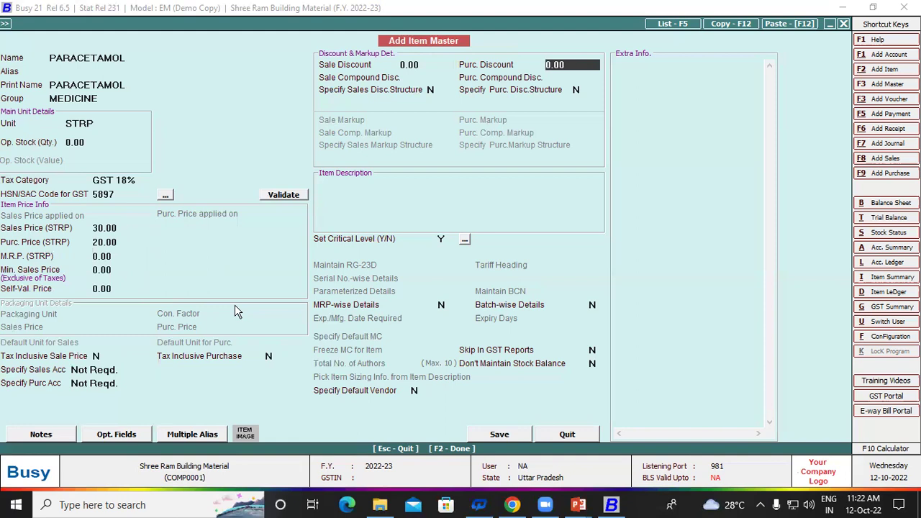
Step: Turn on batch-wise details (Y) for PARACETAMOL
key("Return")
key("Return")
key("Return")
key("Return")
key("Return")
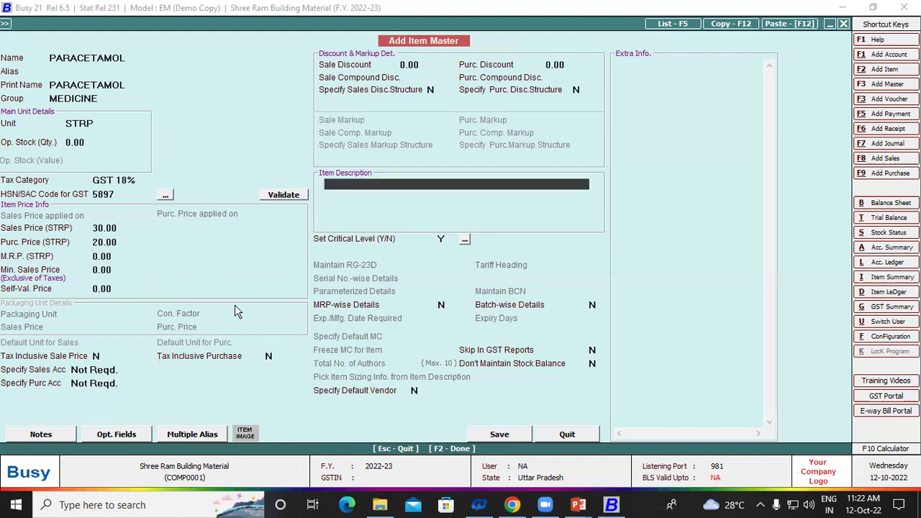
left_click(590, 307)
key("y")
key("Return")
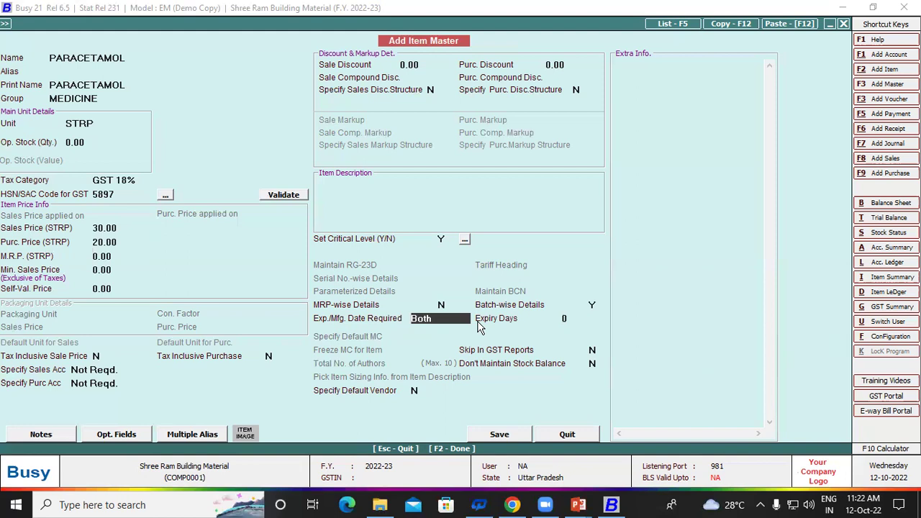
Step: Keep expiry/manufacturing dates as Both, set 60 expiry days, and save the item
key("Return")
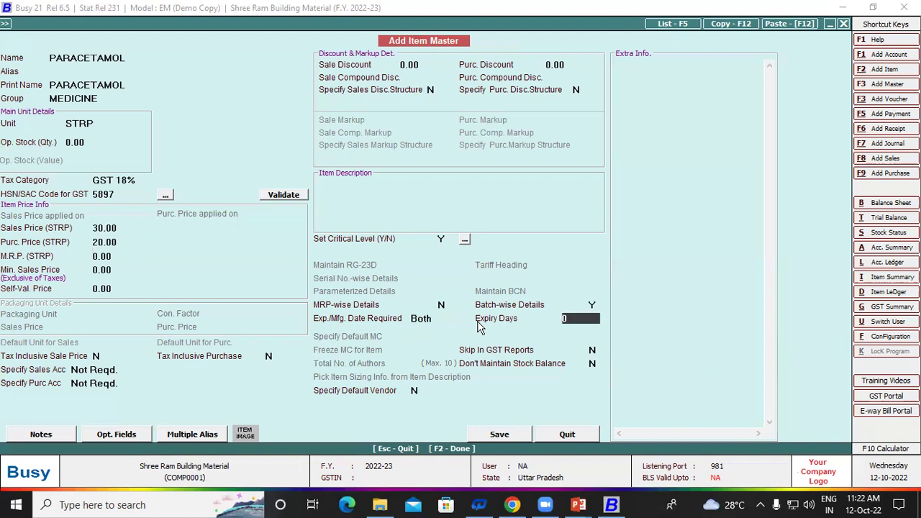
key("Up")
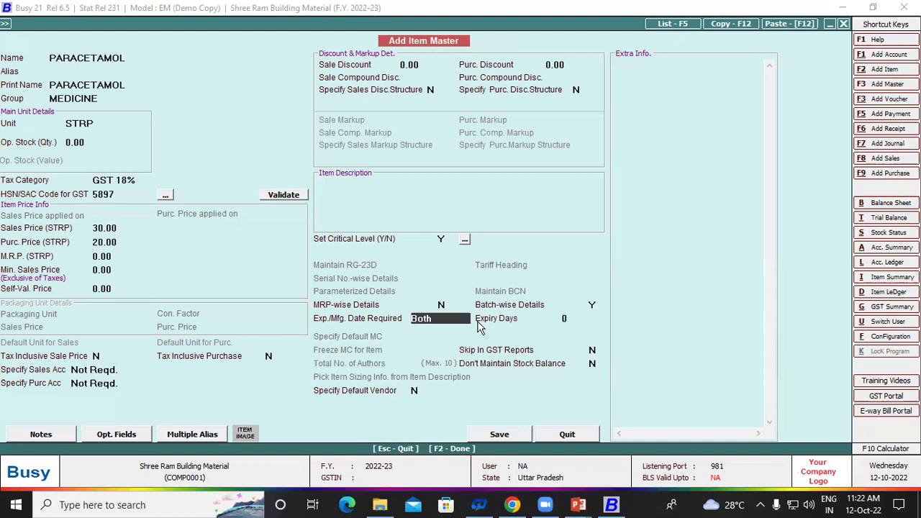
key("Down")
key("Down")
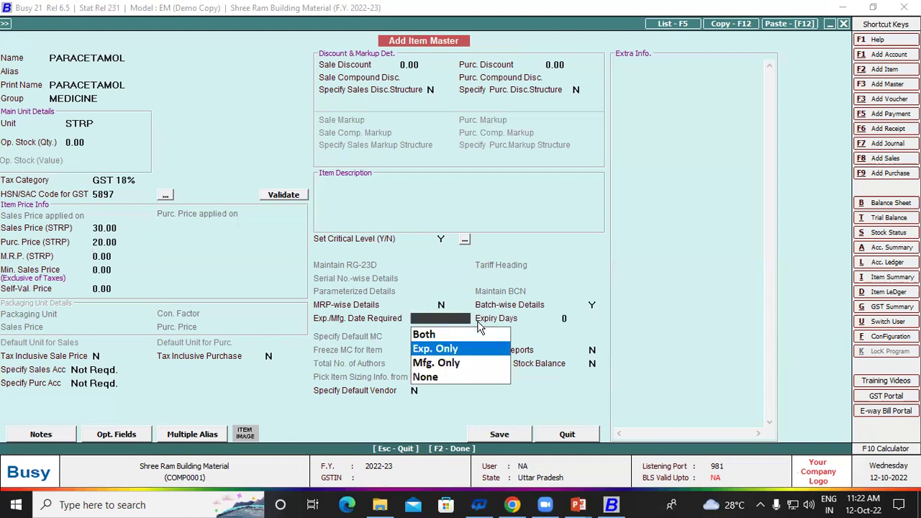
key("Up")
key("Down")
key("Down")
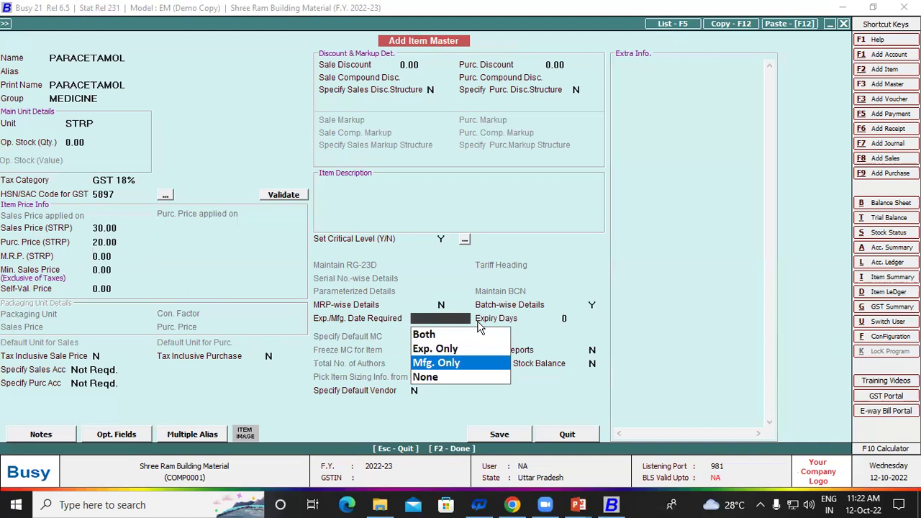
key("Up")
key("Up")
key("Up")
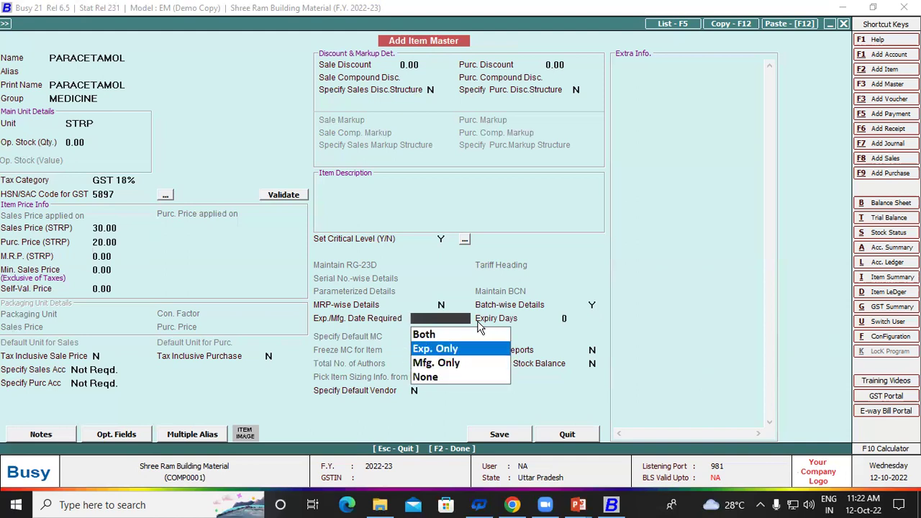
key("Return")
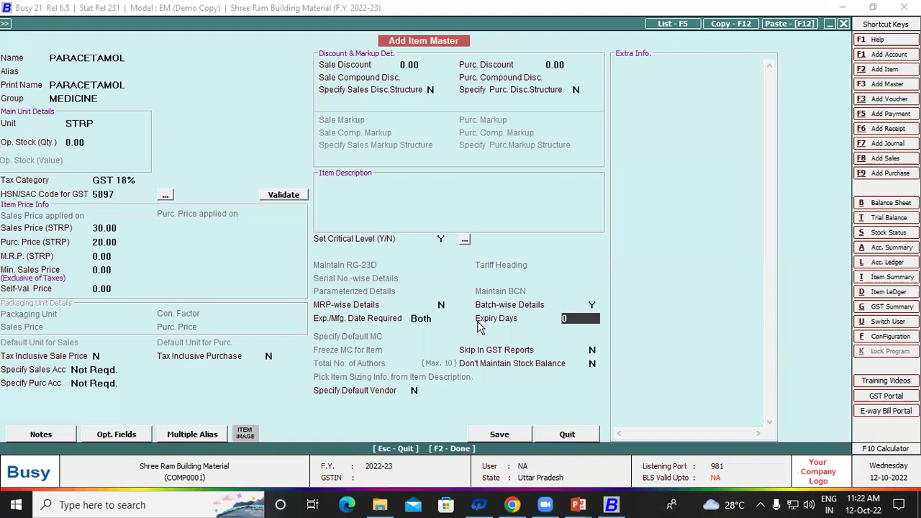
type("60")
key("Return")
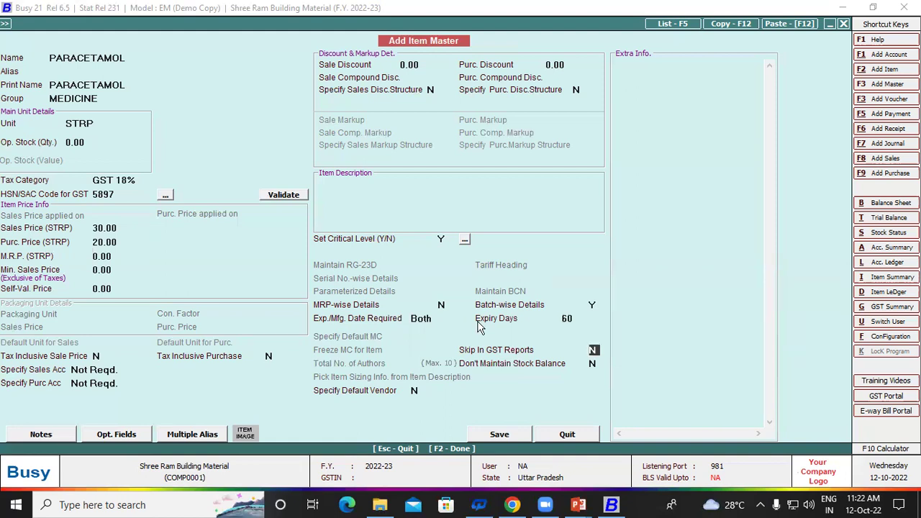
key("Return")
key("Return")
key("Return")
key("Return")
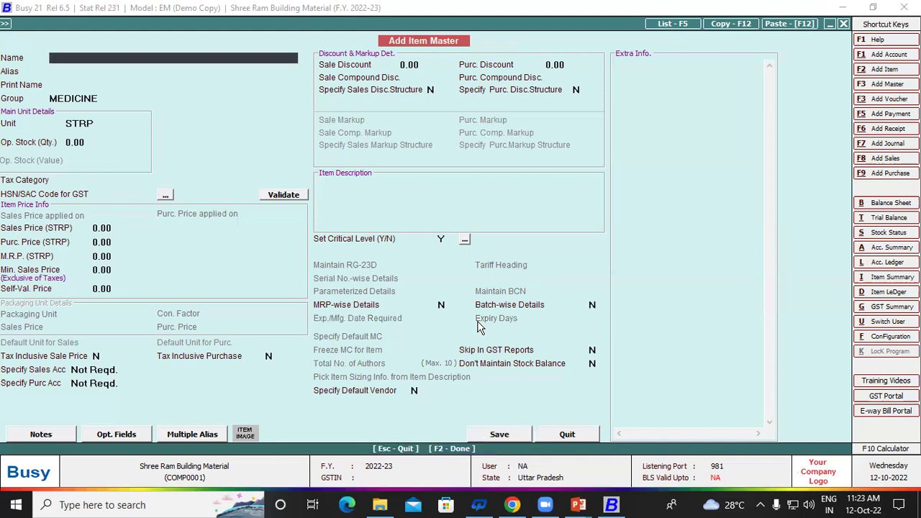
Step: Add item ACILOC with tax category GST 18% and HSN code 4587
type("ACILOC")
key("Return")
key("Return")
key("Return")
key("Return")
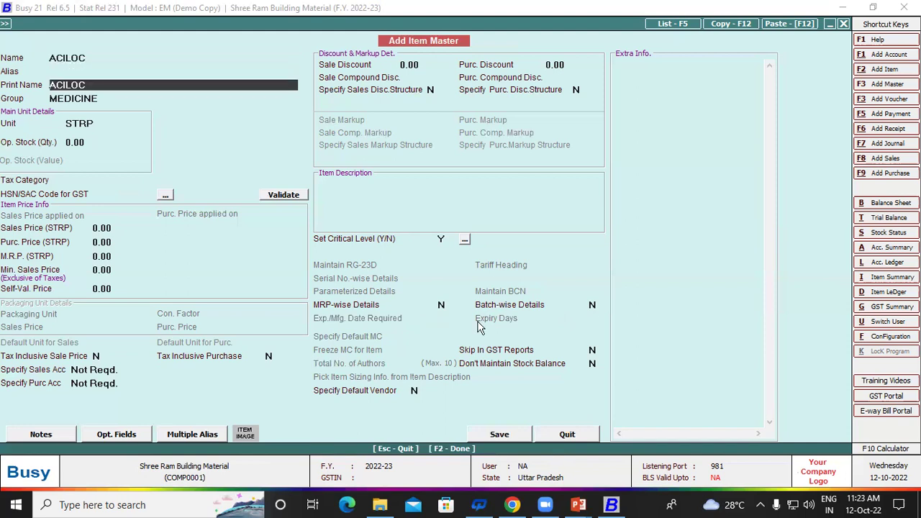
key("Return")
key("Return")
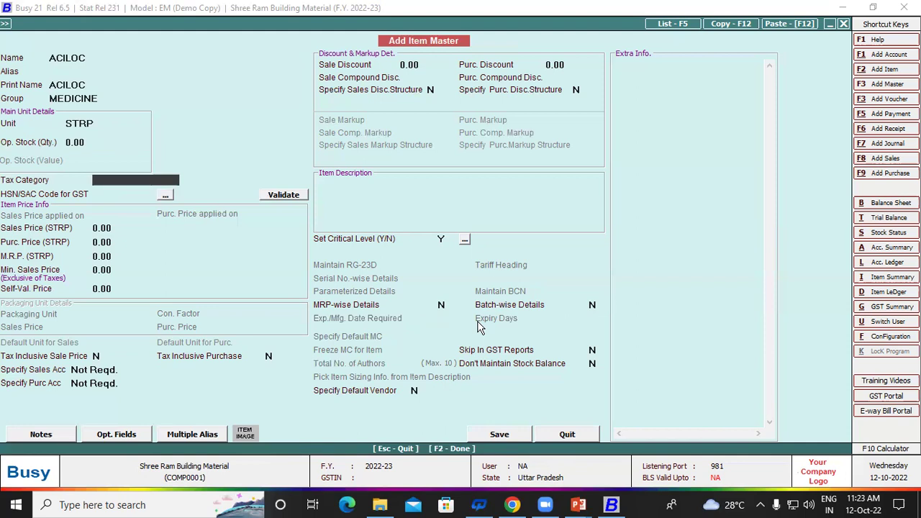
key("Down")
key("Down")
key("Down")
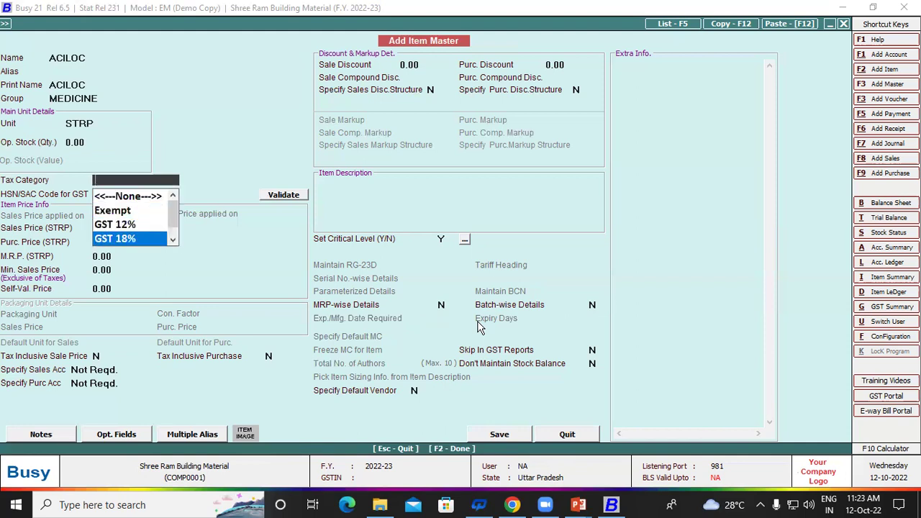
key("Return")
type("4587")
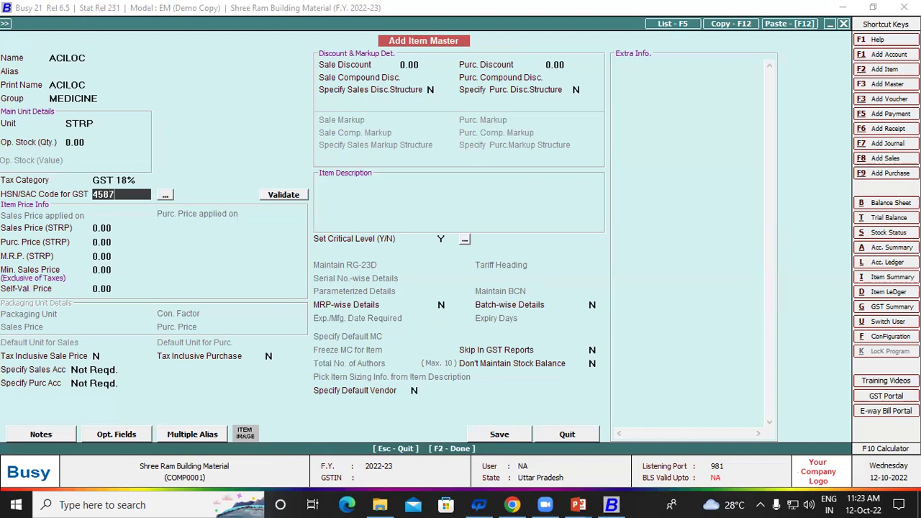
key("Return")
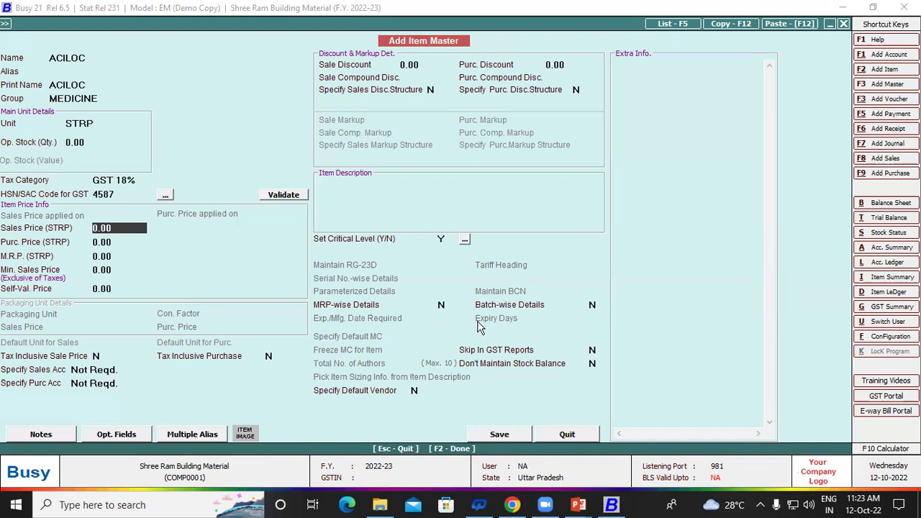
Step: Set ACILOC's sales price to 20 and purchase price to 10
type("20")
key("Return")
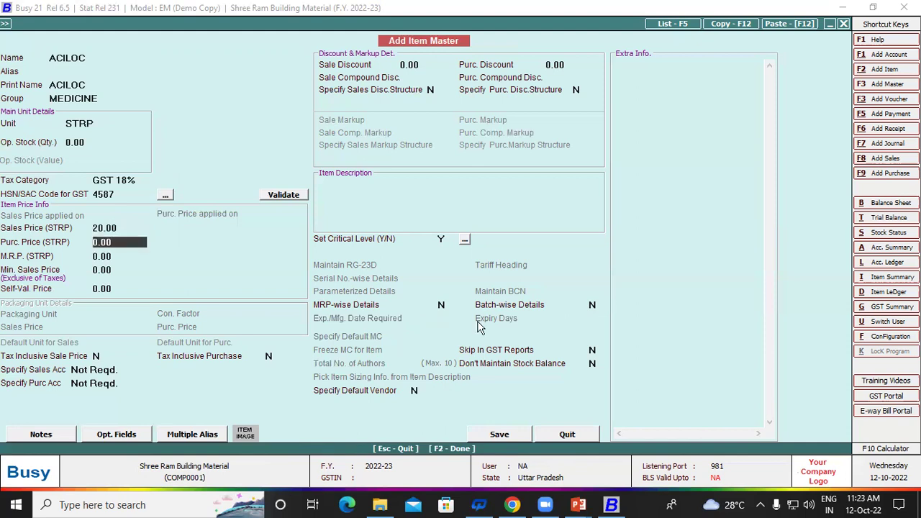
type("10")
key("Return")
key("Return")
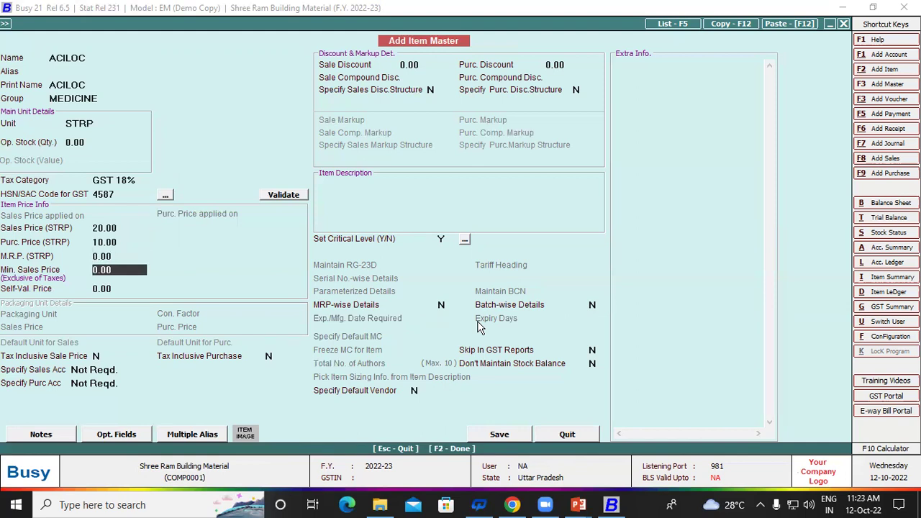
Step: Turn on batch-wise details for ACILOC with 30 expiry days
key("Return")
key("Return")
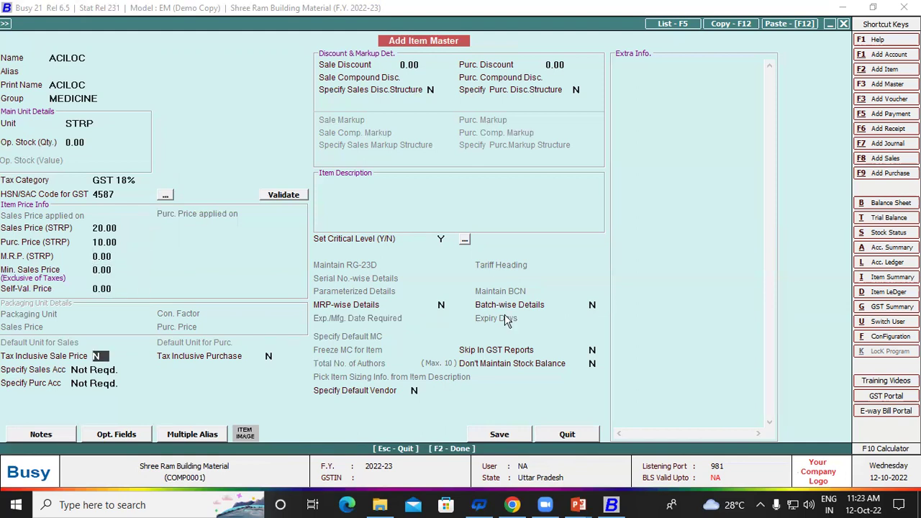
left_click(593, 306)
key("y")
key("Return")
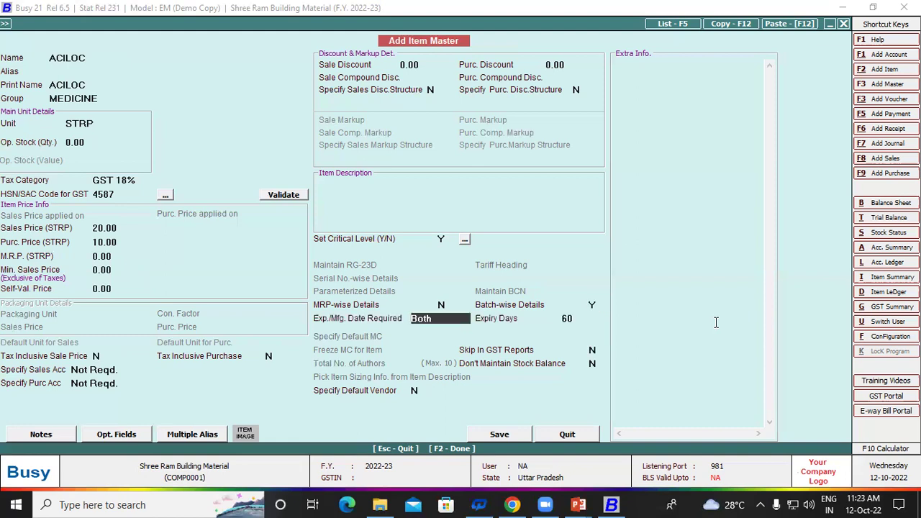
key("Return")
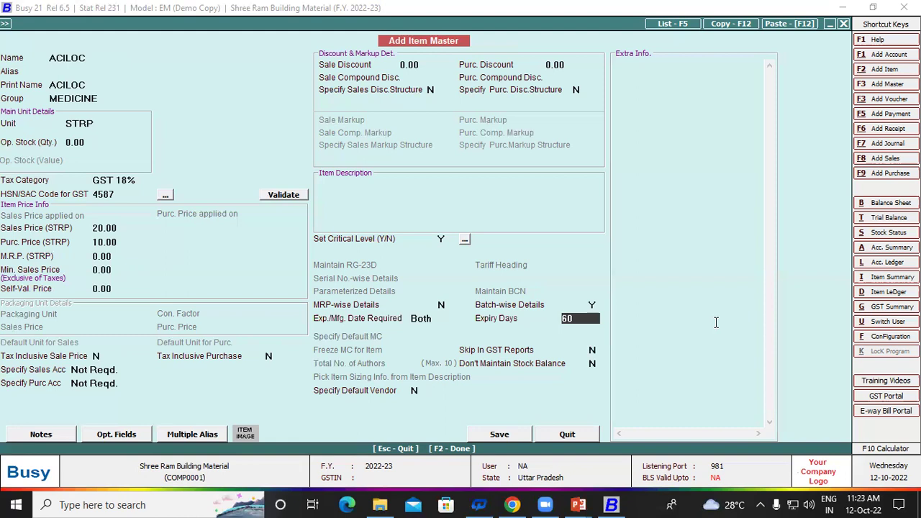
type("1")
type("30")
key("Return")
key("Return")
key("Return")
key("Return")
key("Return")
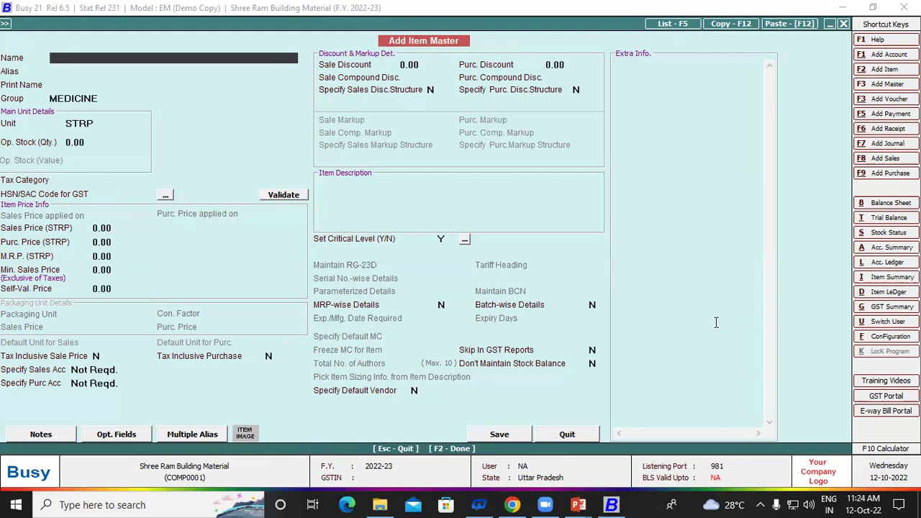
Step: Add item SUMO with GST 18%, HSN code 5665 and sales price 30
type("SUMO")
key("Return")
key("Return")
key("Return")
key("Return")
key("Return")
key("Return")
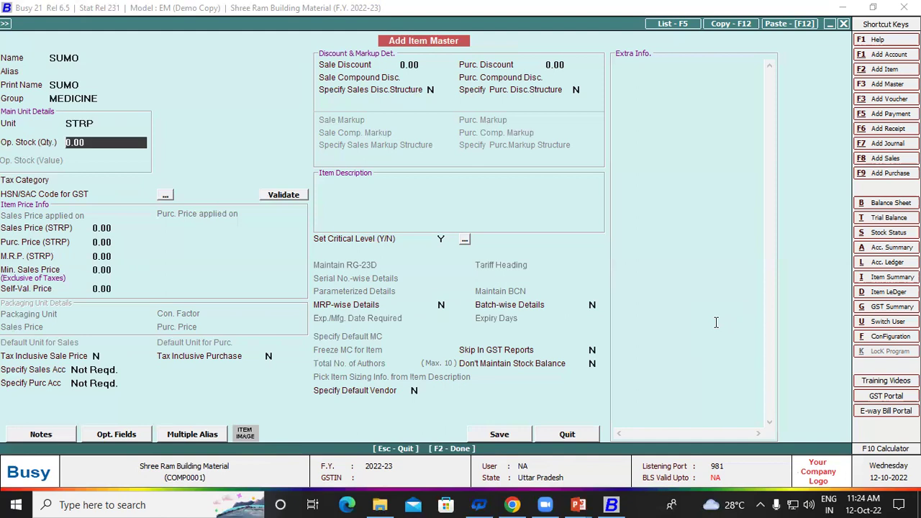
key("Down")
key("Down")
key("Down")
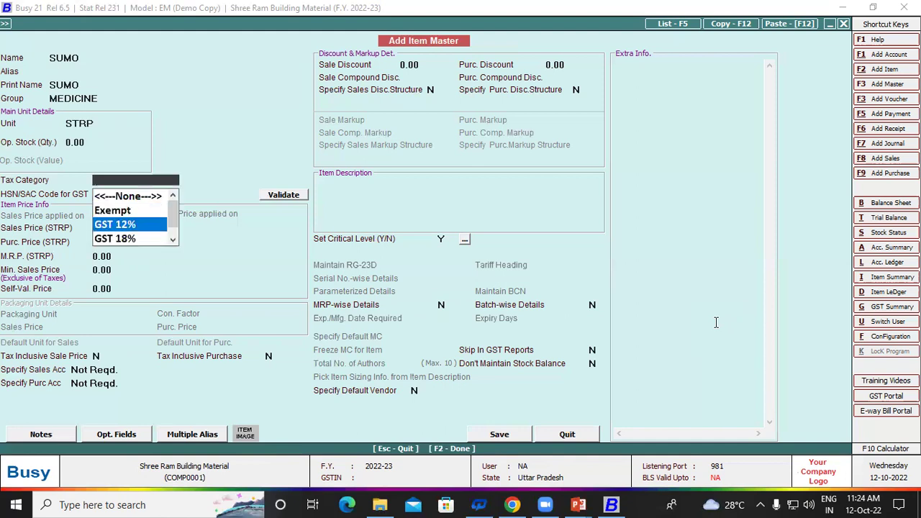
key("Return")
type("5665")
key("Return")
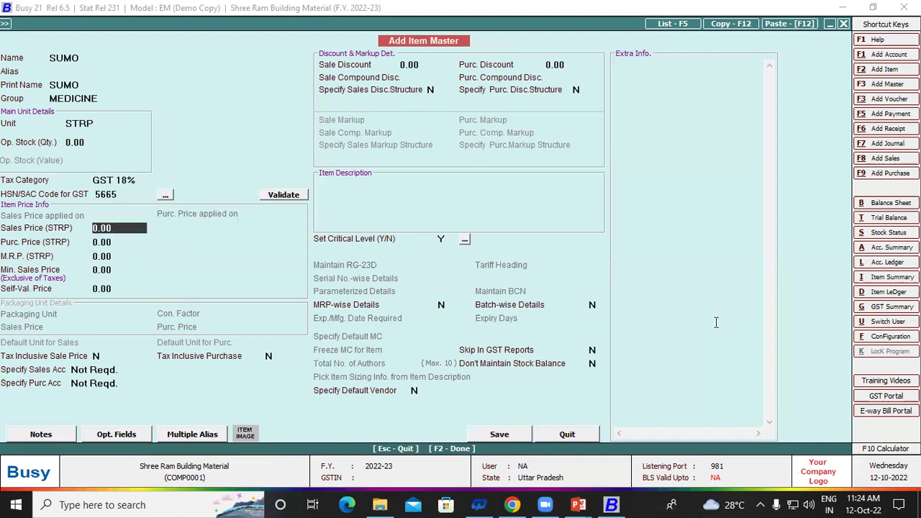
type("30")
key("Return")
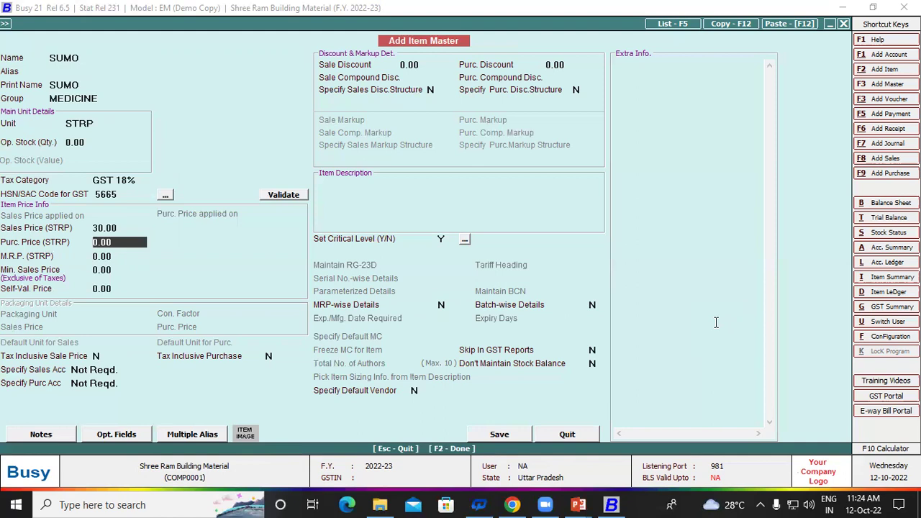
Step: Give SUMO opening stock 100 and purchase price 15, then save with F2
key("Up")
key("Up")
key("Up")
key("Up")
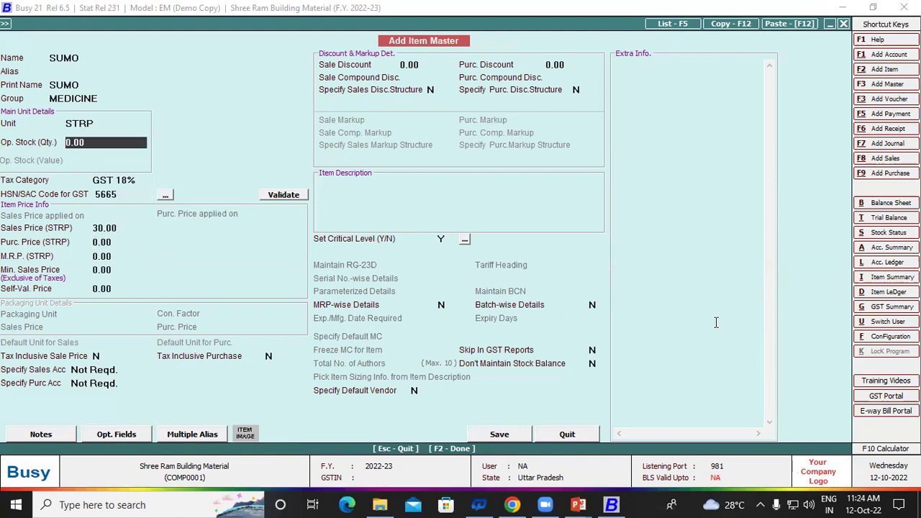
type("100")
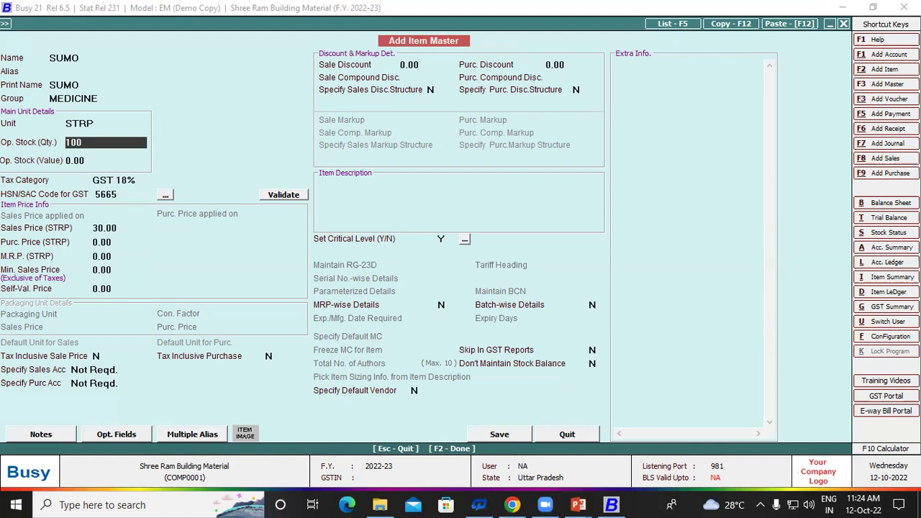
key("Return")
key("Return")
key("Return")
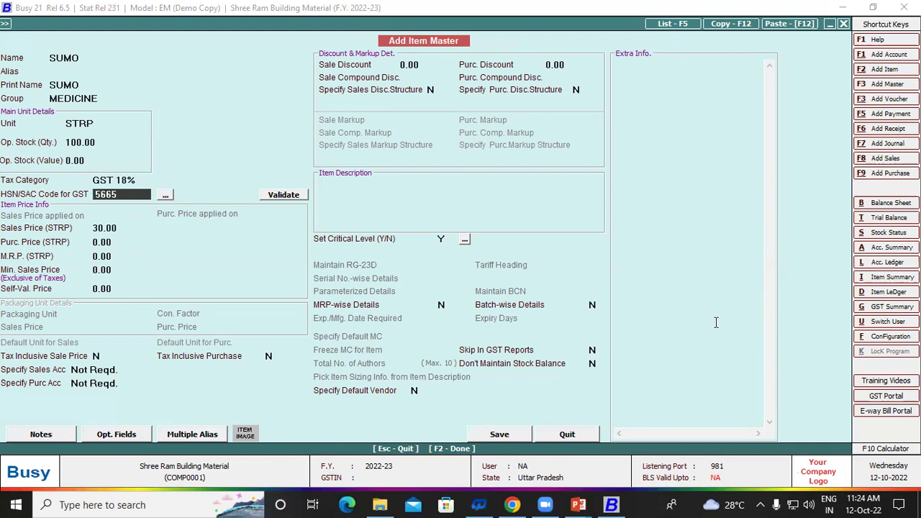
key("Return")
key("Return")
key("Return")
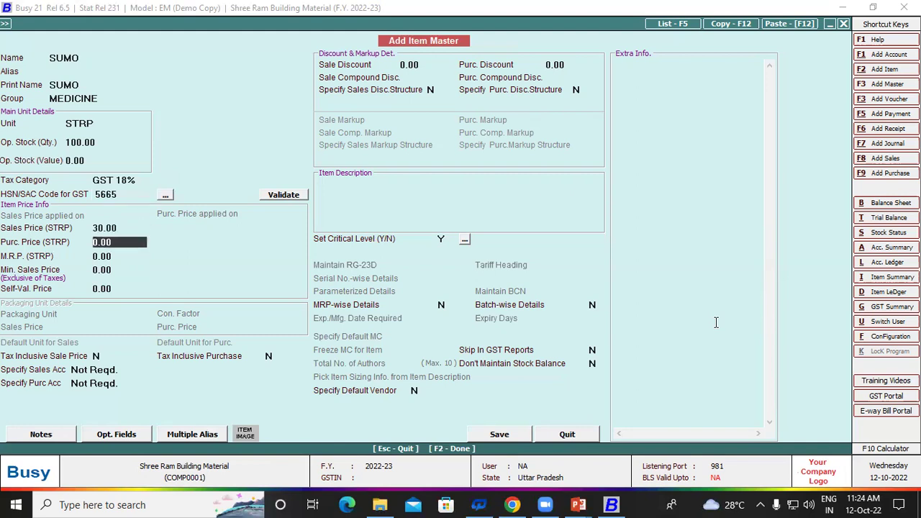
key("Up")
type("15")
key("Return")
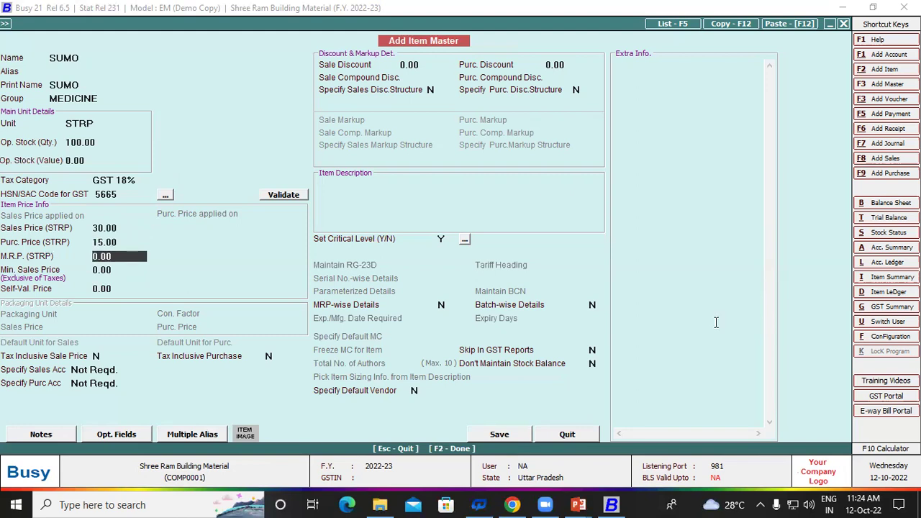
key("F2")
key("Return")
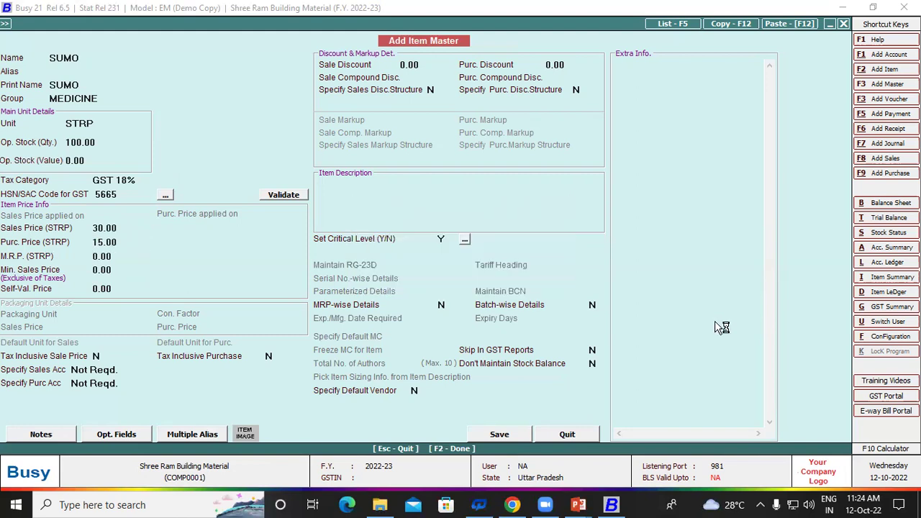
Step: Open Display > Stock Status > Closing Stock - Alphabetical > Balances Only
key("Escape")
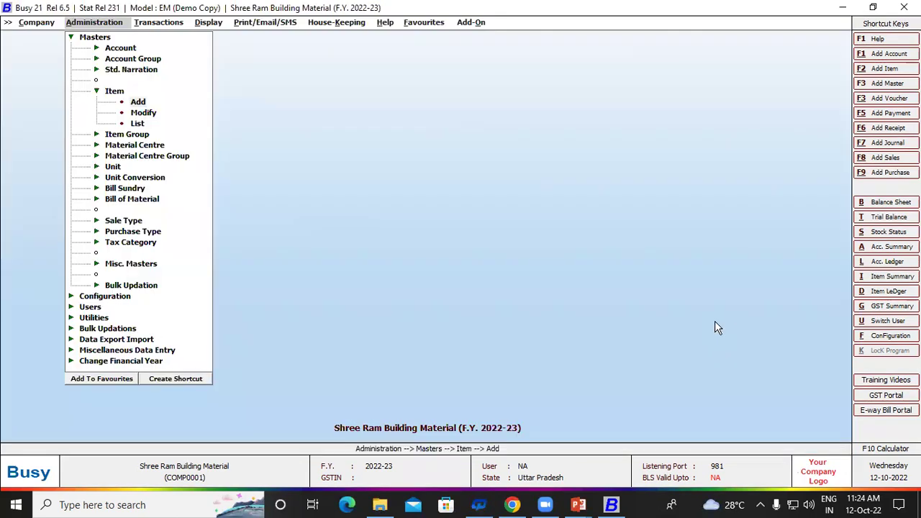
key("Right")
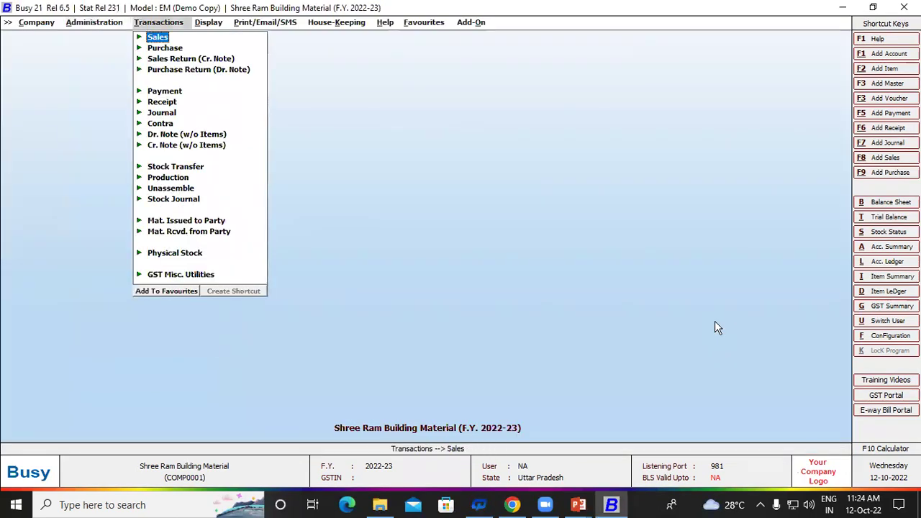
key("Right")
key("Down")
key("Down")
key("Down")
key("Down")
key("Down")
key("Down")
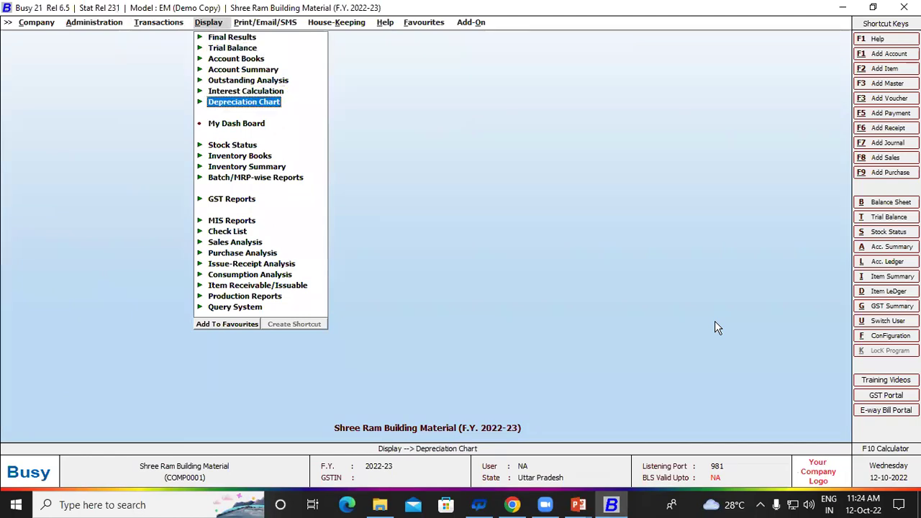
key("Down")
key("Down")
key("Right")
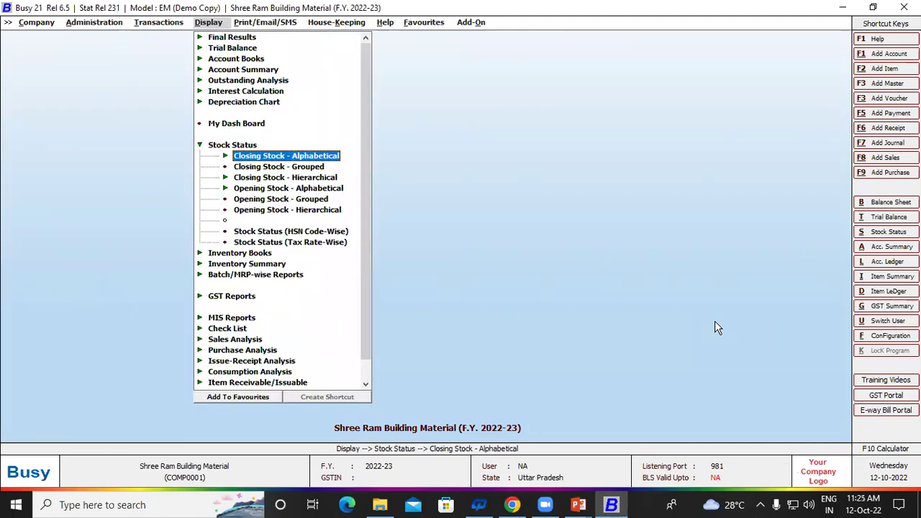
key("Right")
key("Return")
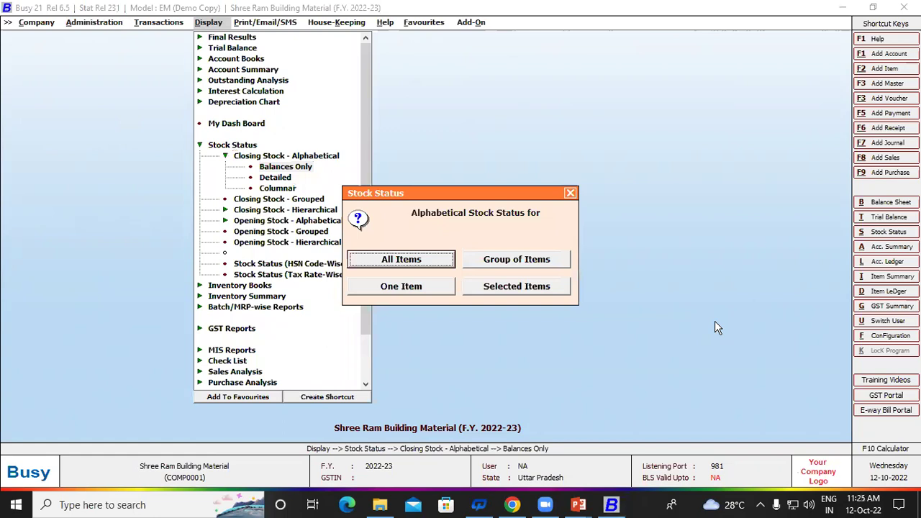
Step: Run the report for All Items, accepting the default options with F2
key("Right")
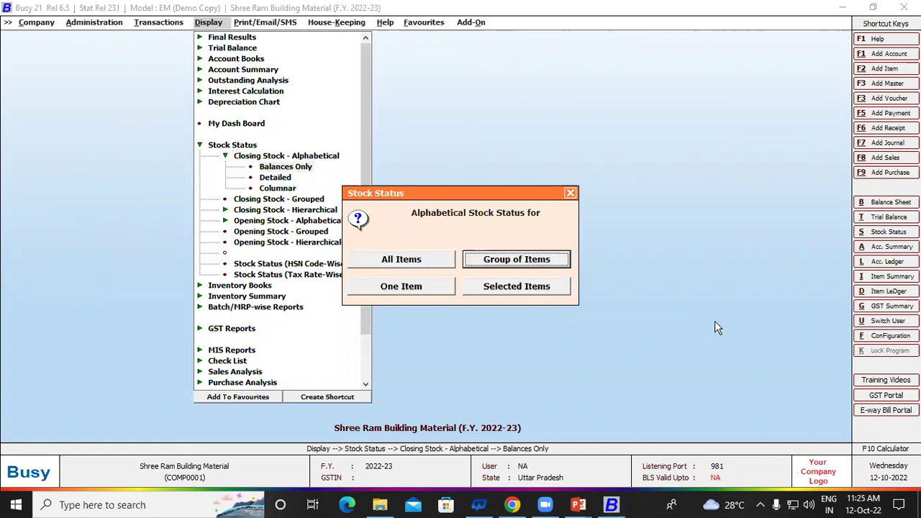
key("Left")
key("Right")
key("Right")
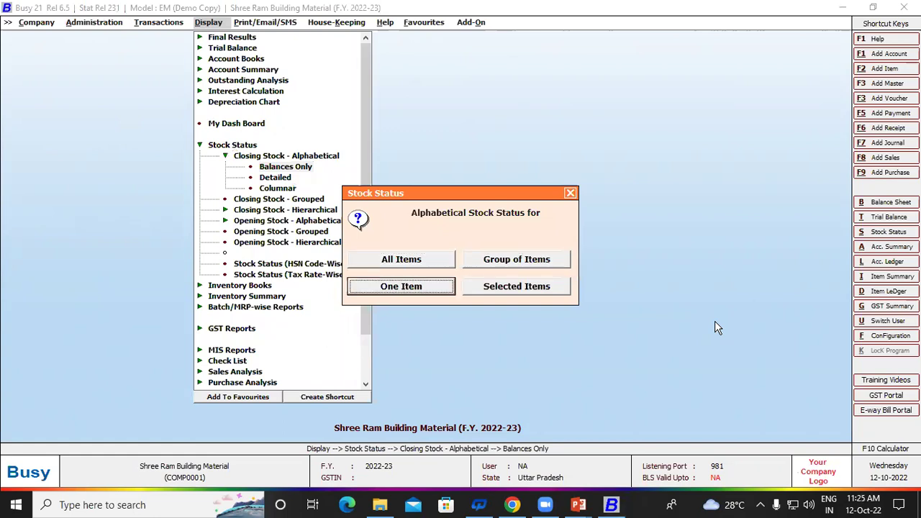
key("Left")
key("Left")
key("Escape")
key("Return")
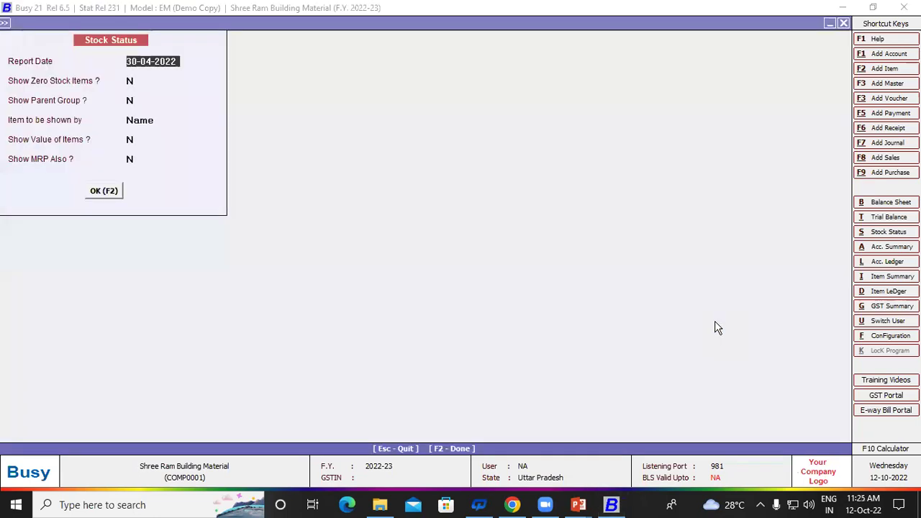
key("F2")
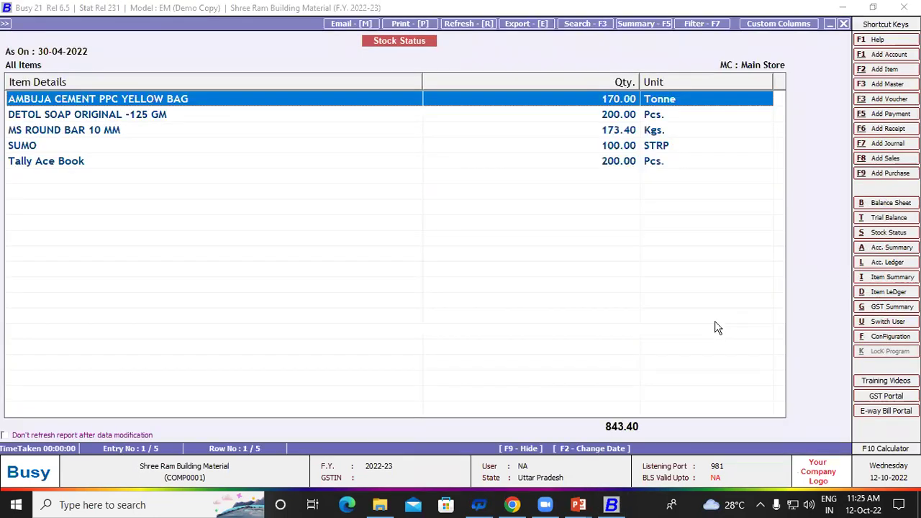
Step: Confirm SUMO shows 100.00 STRP, then close the report back to the Transactions menu
left_click(615, 148)
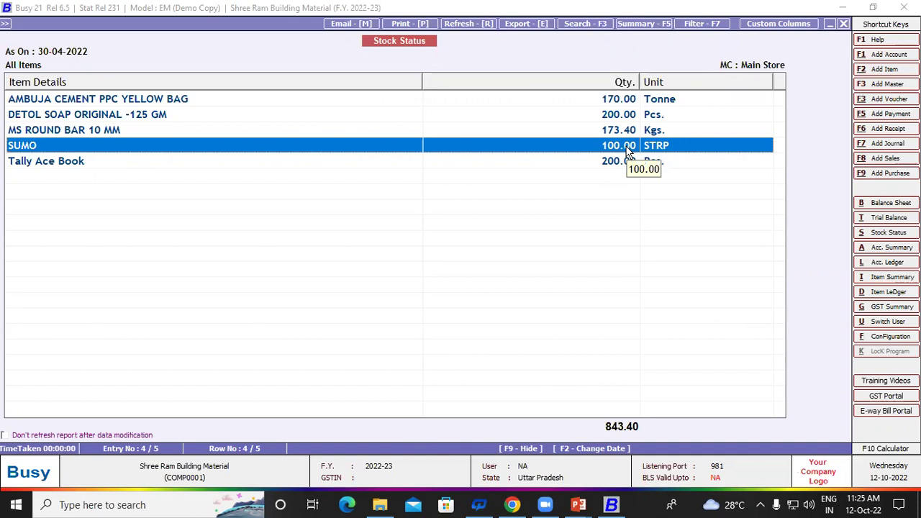
left_click(275, 165)
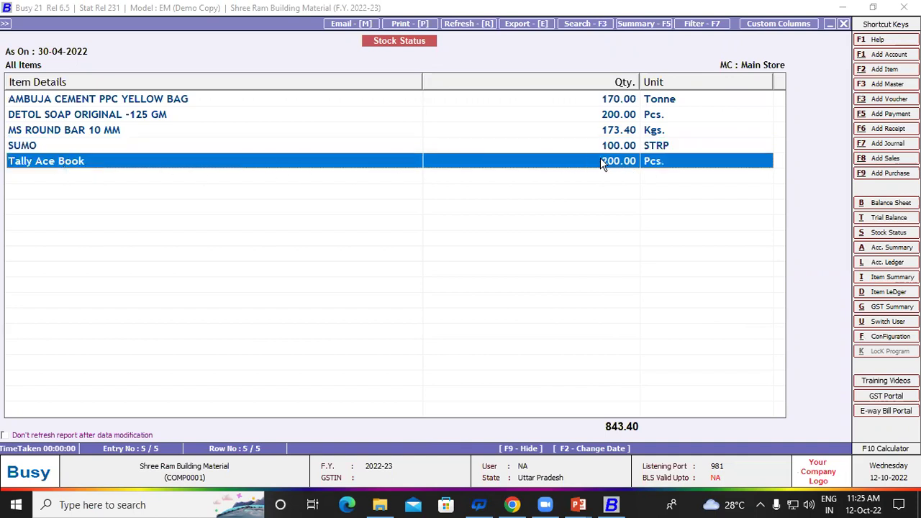
key("Home")
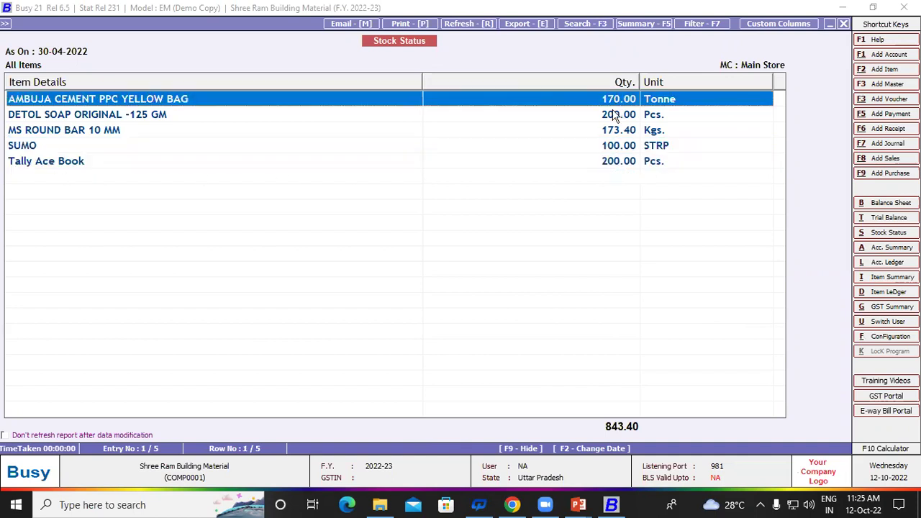
left_click(614, 131)
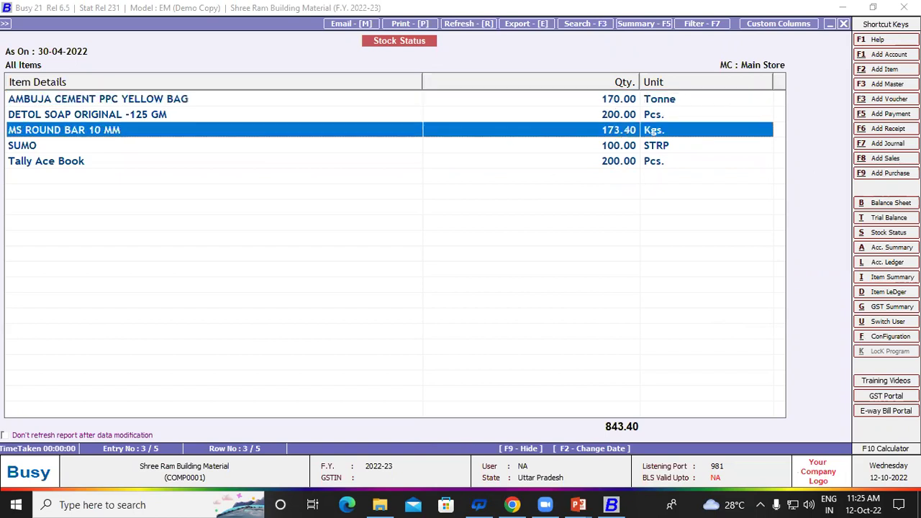
key("Escape")
key("Escape")
key("Escape")
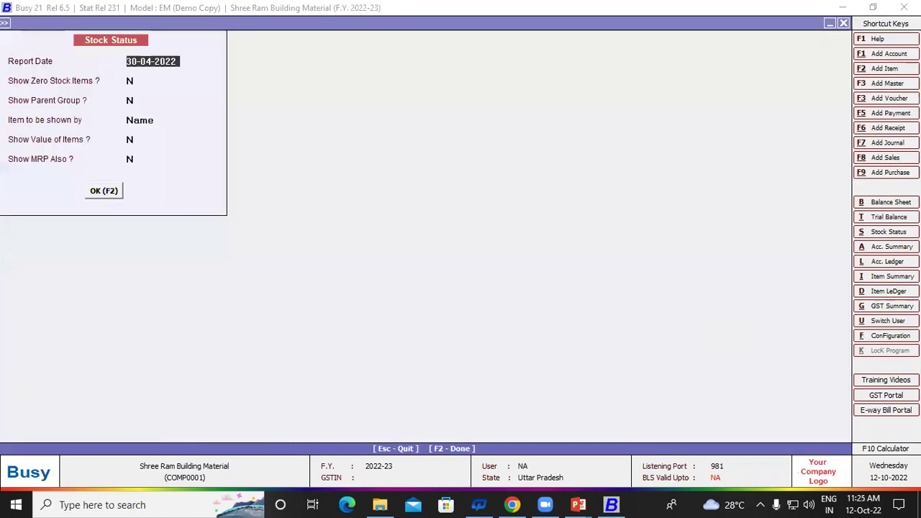
key("Left")
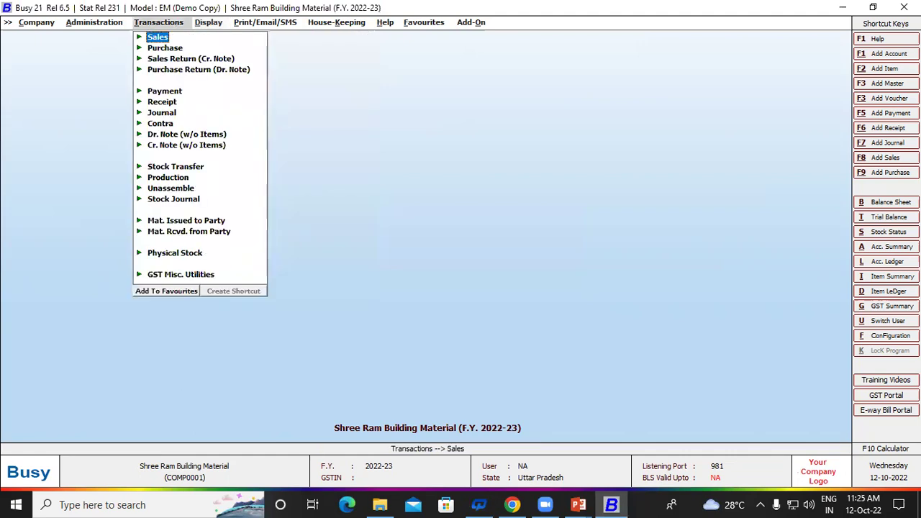
Step: Add purchase voucher 003 in the Main series dated 30-04-2022, then start a new party account
key("Down")
key("Return")
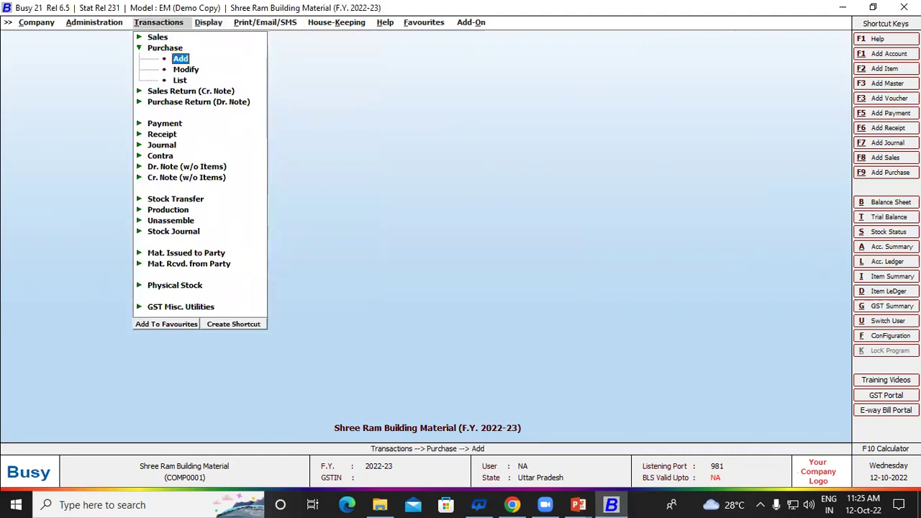
key("Return")
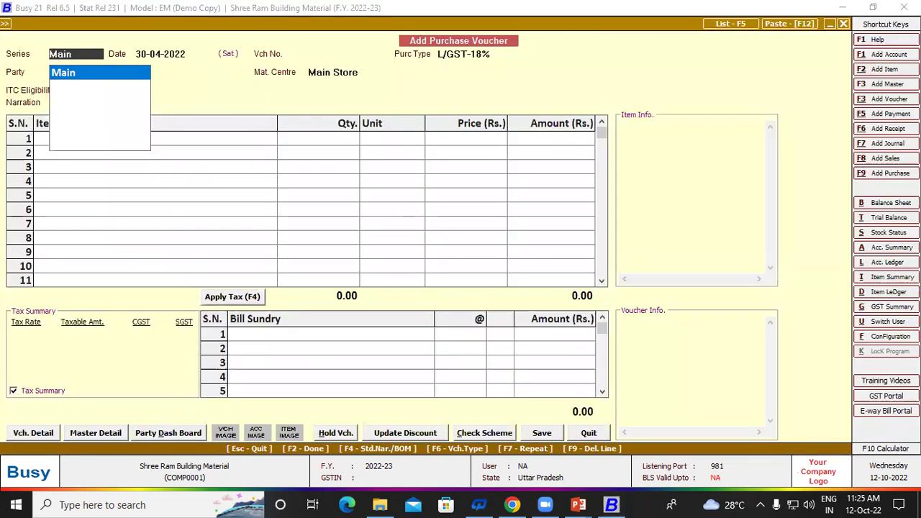
key("Return")
key("Return")
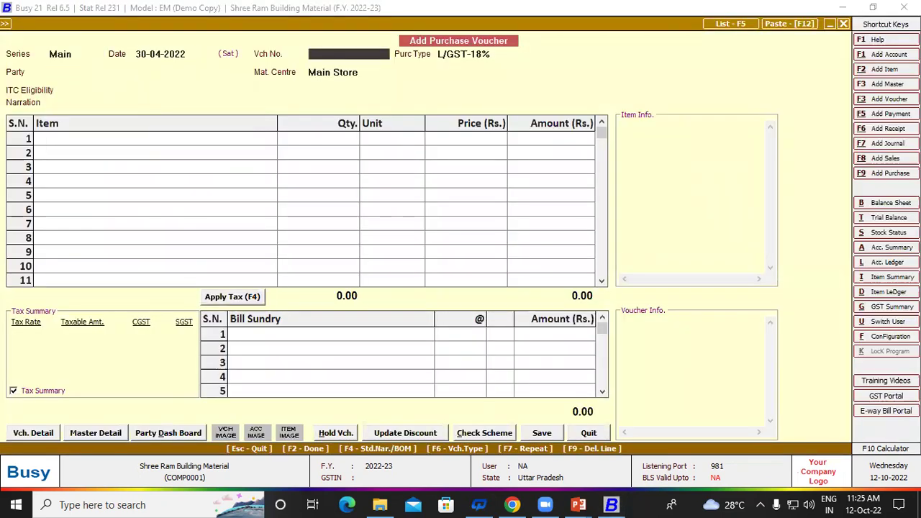
type("003")
key("Return")
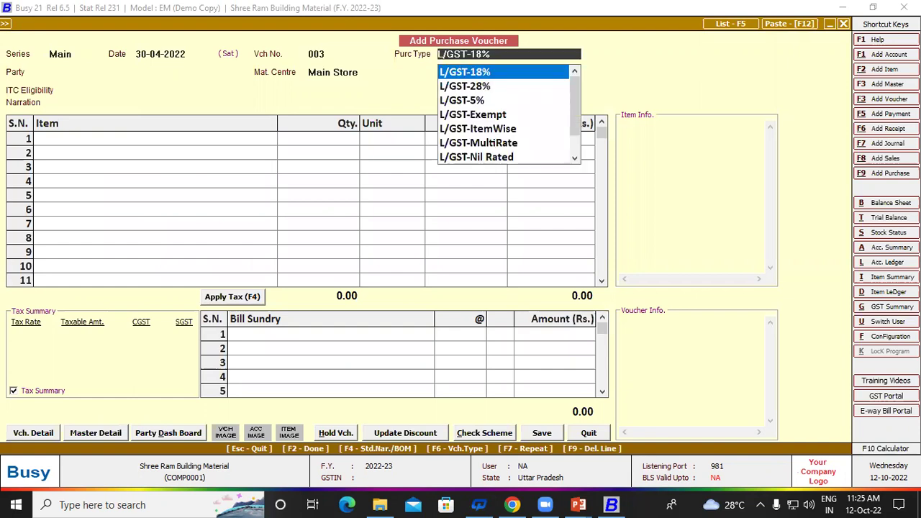
key("Return")
key("Down")
key("Down")
key("Down")
key("Down")
key("Down")
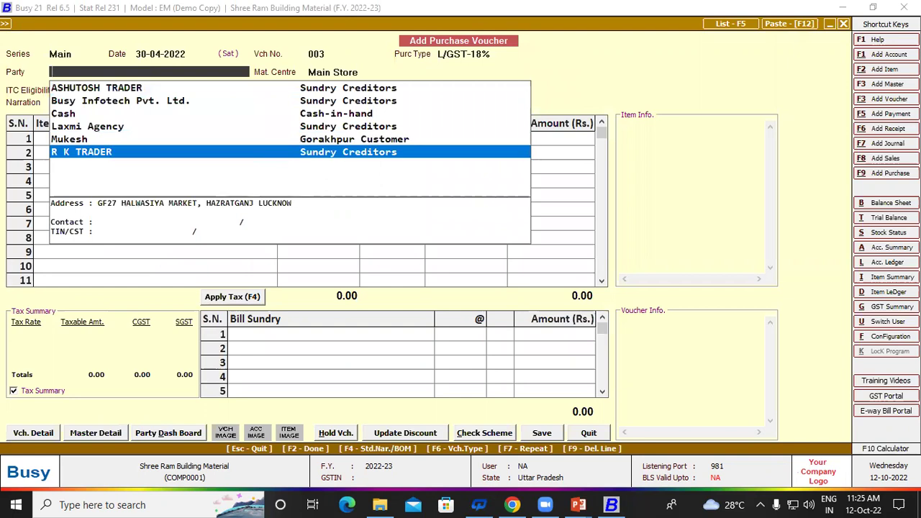
key("alt+F1")
Step: Name the new account OM MEDICAL, place it under Sundry Creditors, with zero opening balance
type("OM MEDICAL")
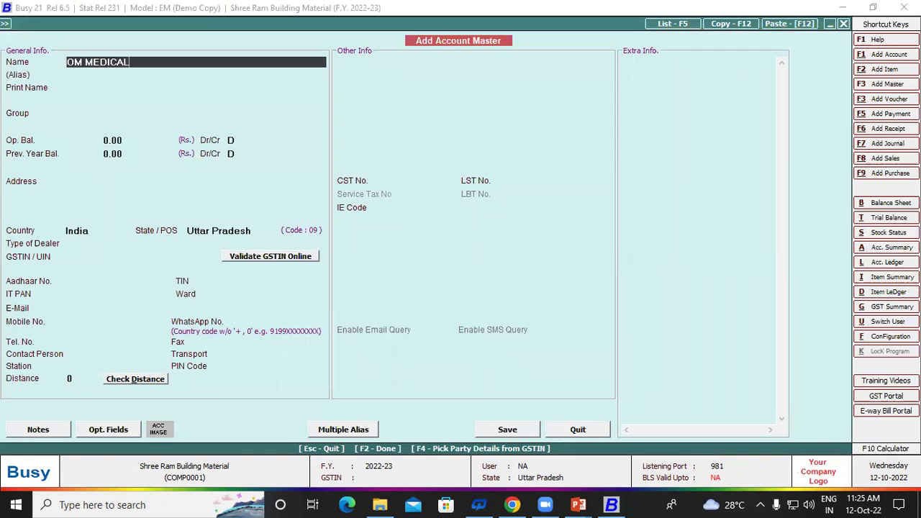
key("Return")
key("Return")
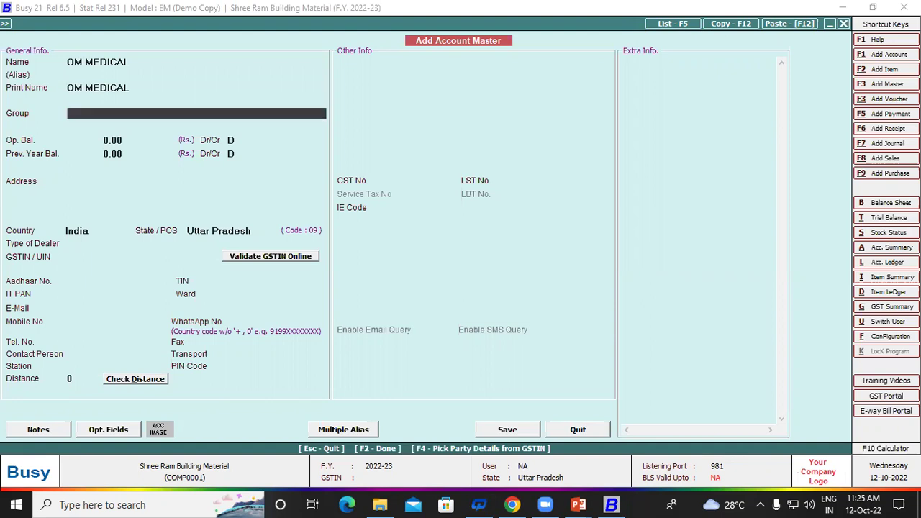
type("S")
key("Down")
key("Down")
key("Down")
key("Down")
key("Down")
key("Down")
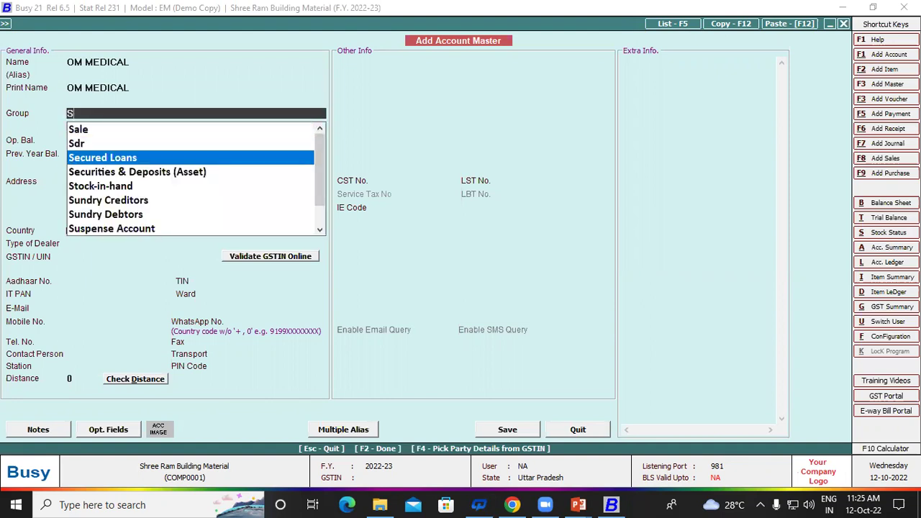
key("Up")
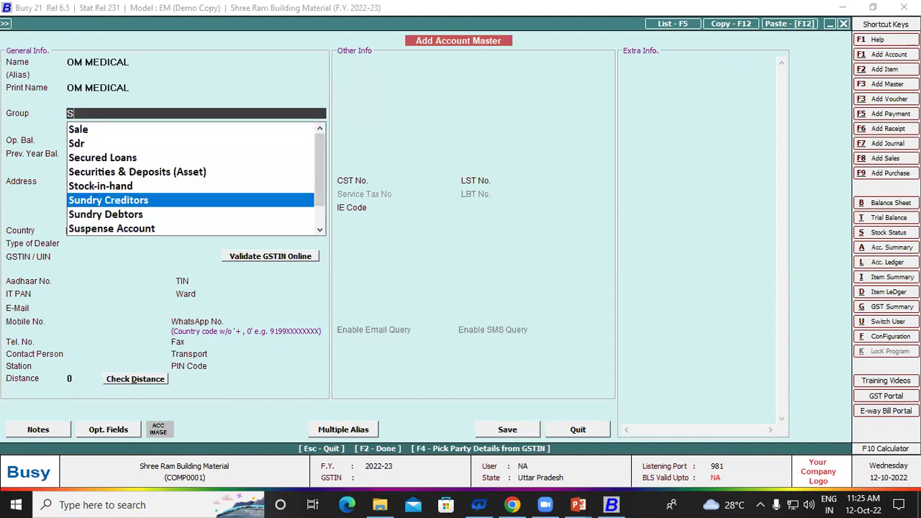
key("Return")
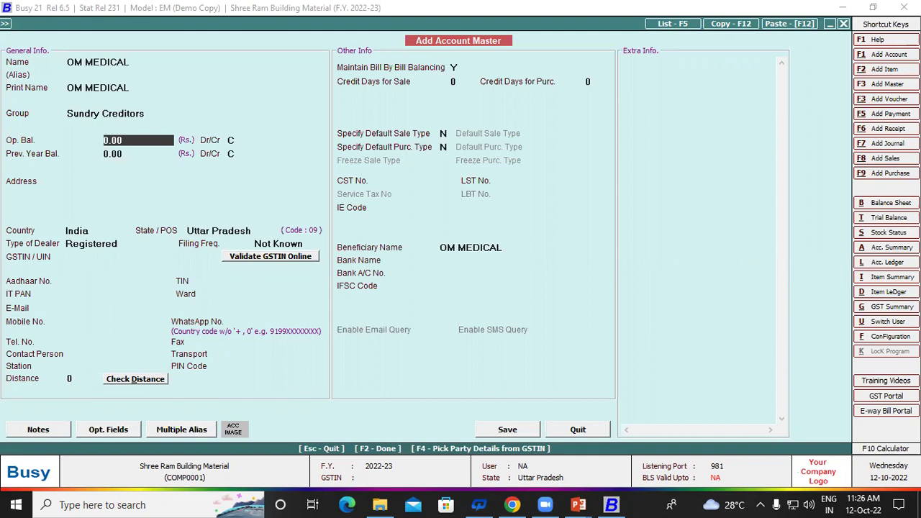
key("Return")
Step: Enter the address PADRAUNA KUSHINAGR and the supplier's GSTIN, then save the account
key("Return")
key("Return")
key("Return")
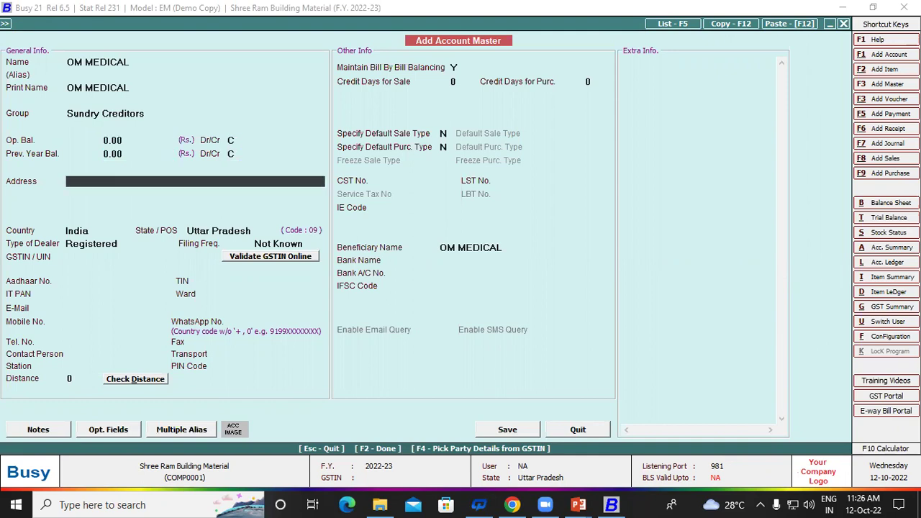
type("PADRAUNA")
key("Return")
type("KUSHINAGR")
key("Return")
key("Return")
key("Return")
key("Return")
key("Return")
key("Return")
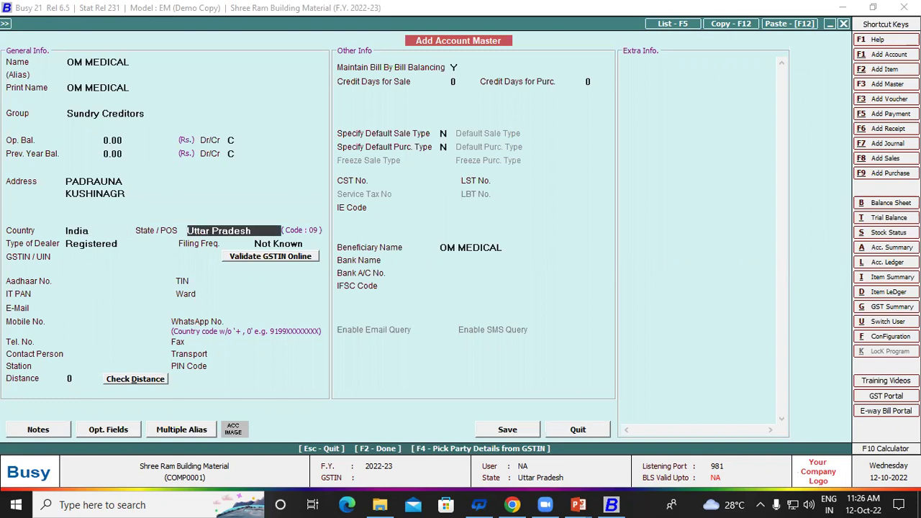
key("Return")
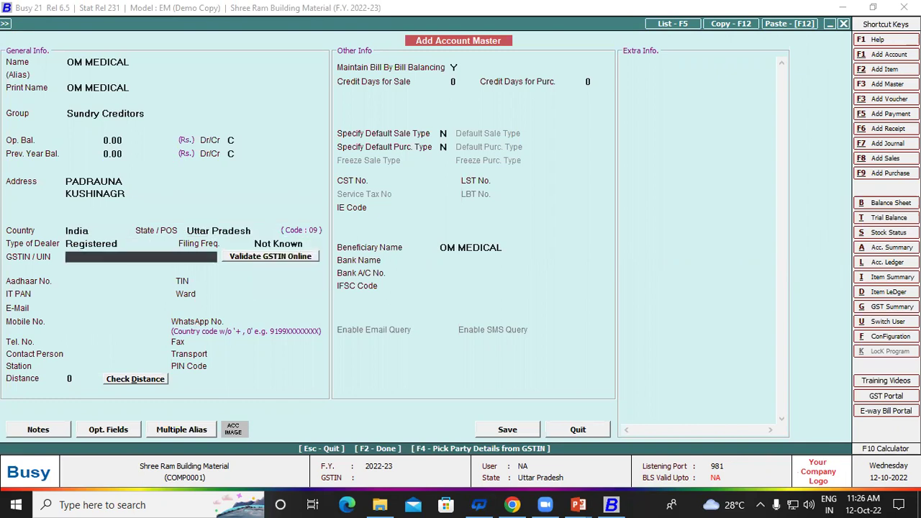
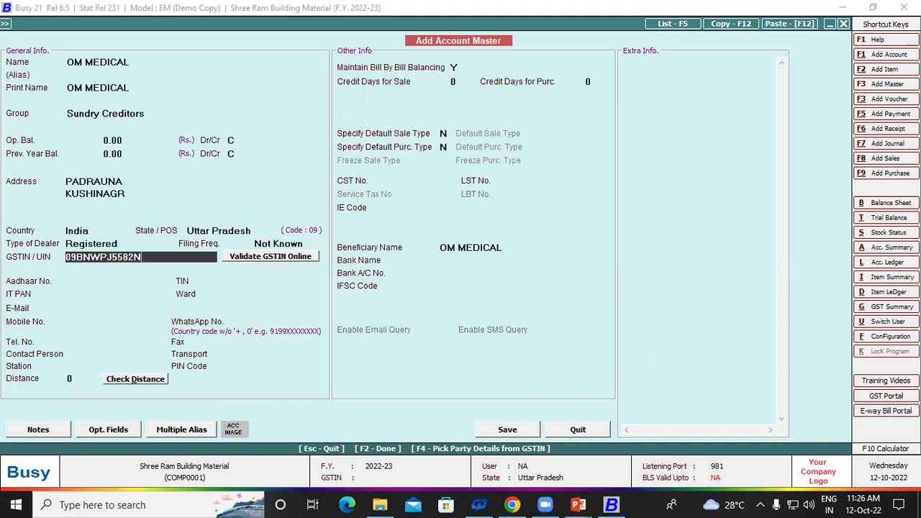
key("Return")
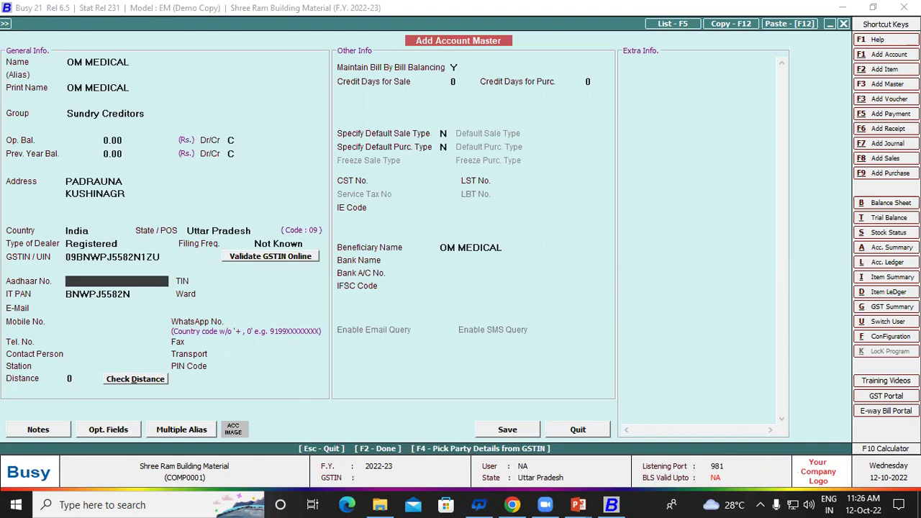
key("Return")
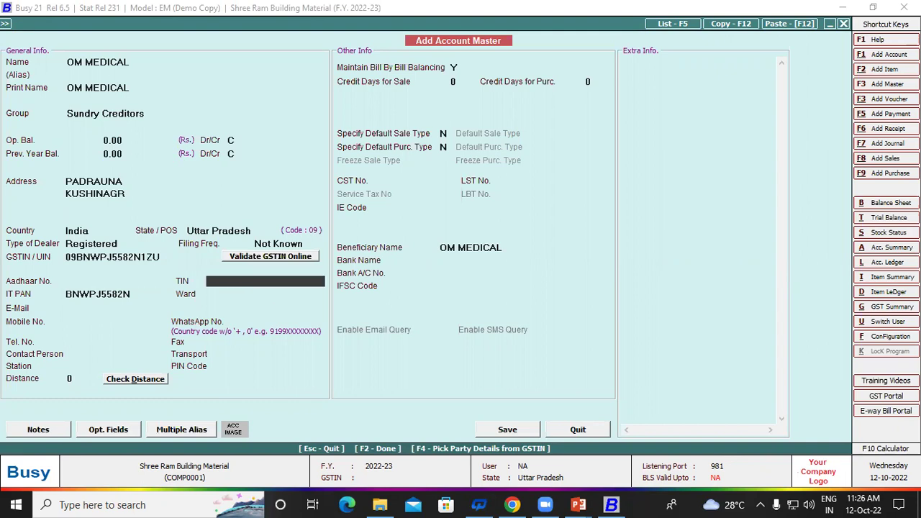
key("F2")
key("Return")
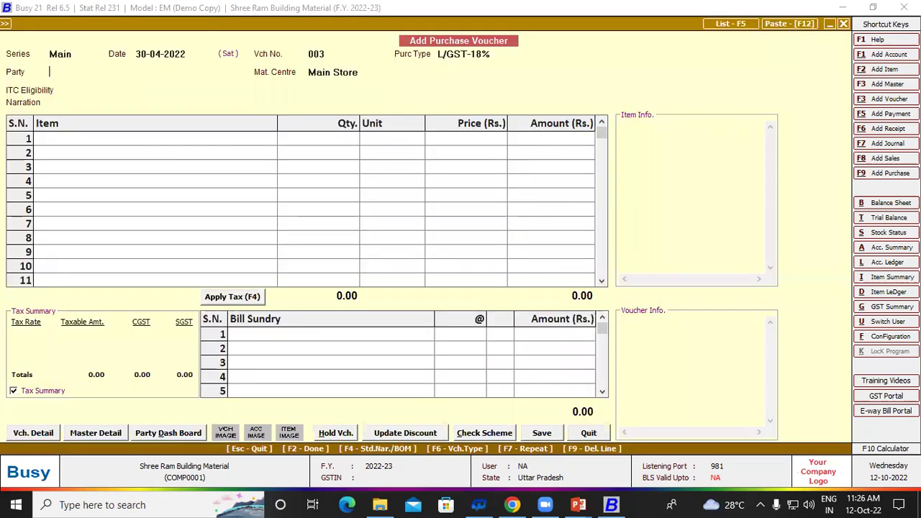
Step: Accept ITC eligibility and enter ACILOC, 200 STRP at 10.00 (2,000.00), as the first item
key("Return")
key("Return")
key("Return")
key("Down")
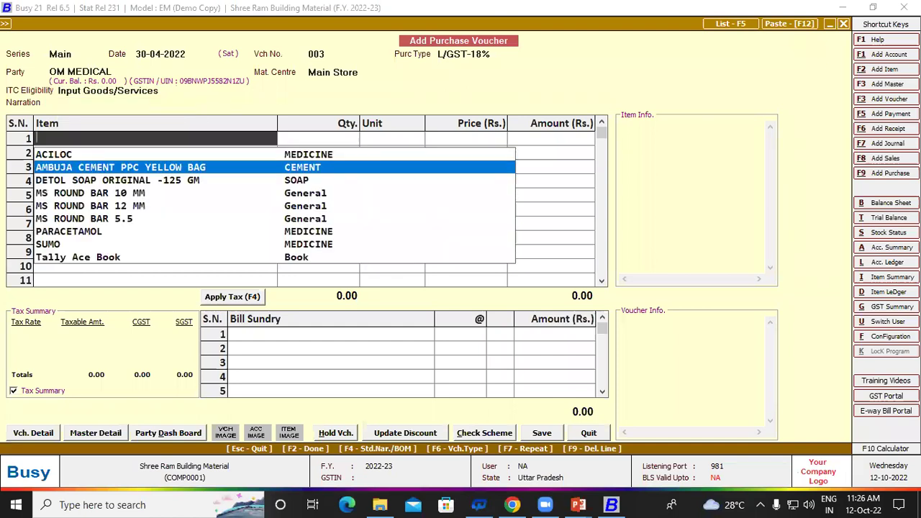
key("Up")
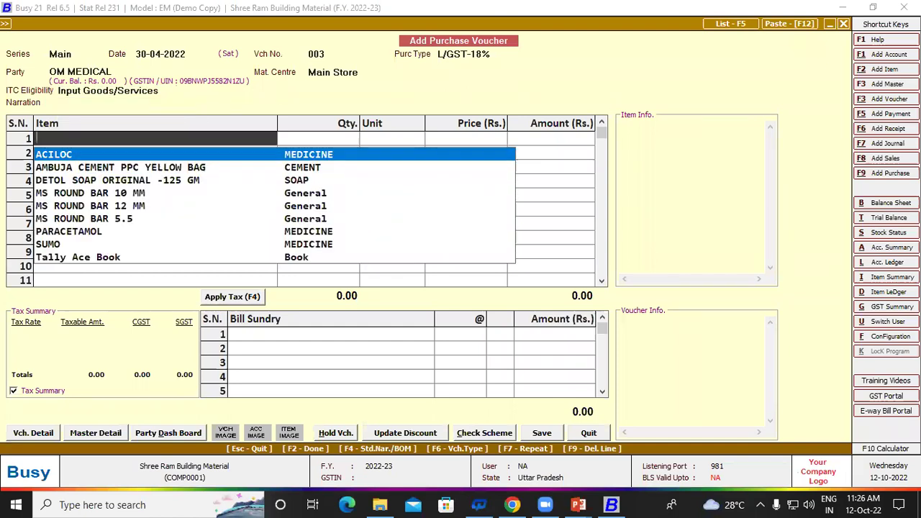
key("Return")
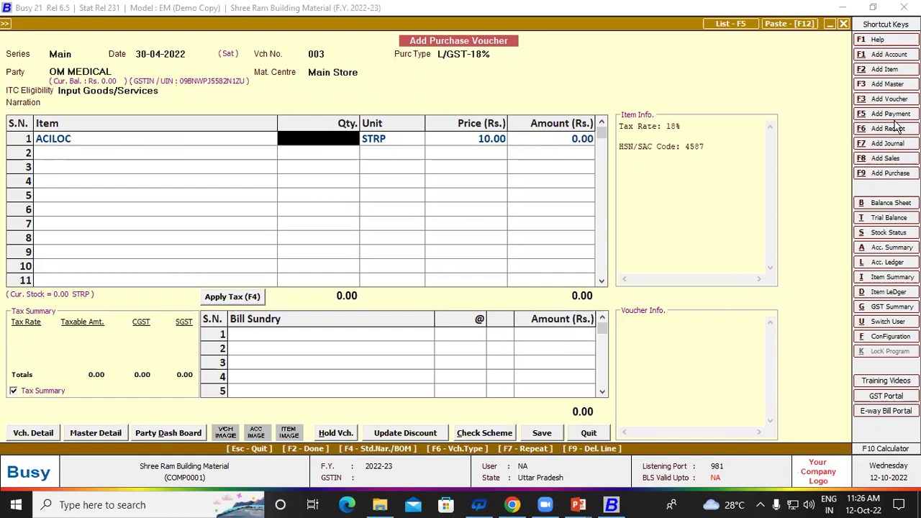
type("200")
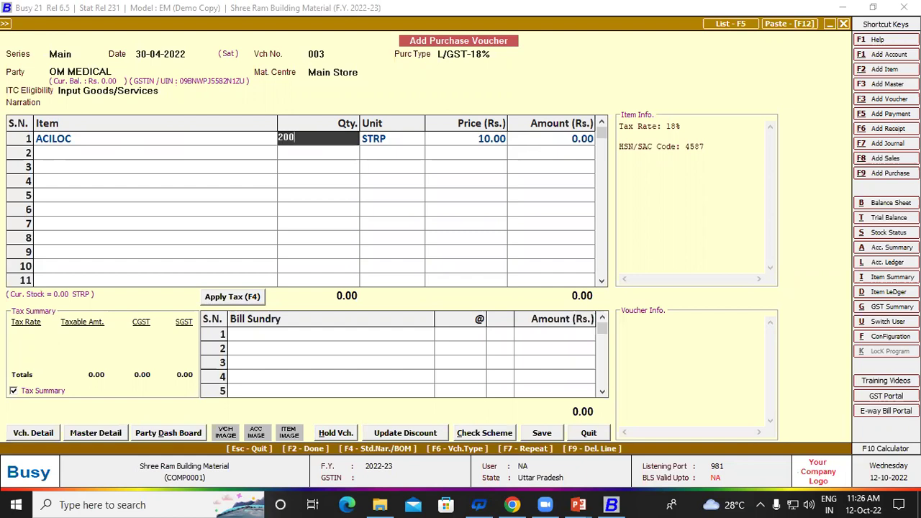
key("Return")
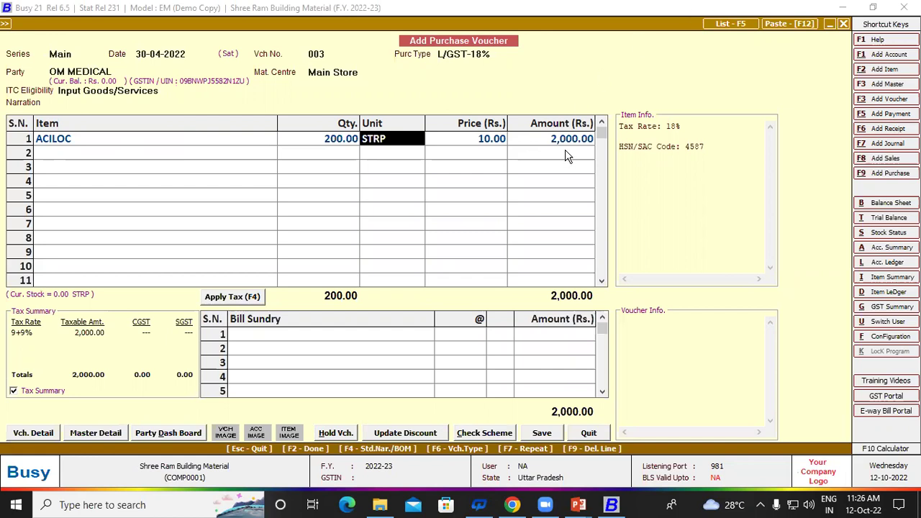
key("Return")
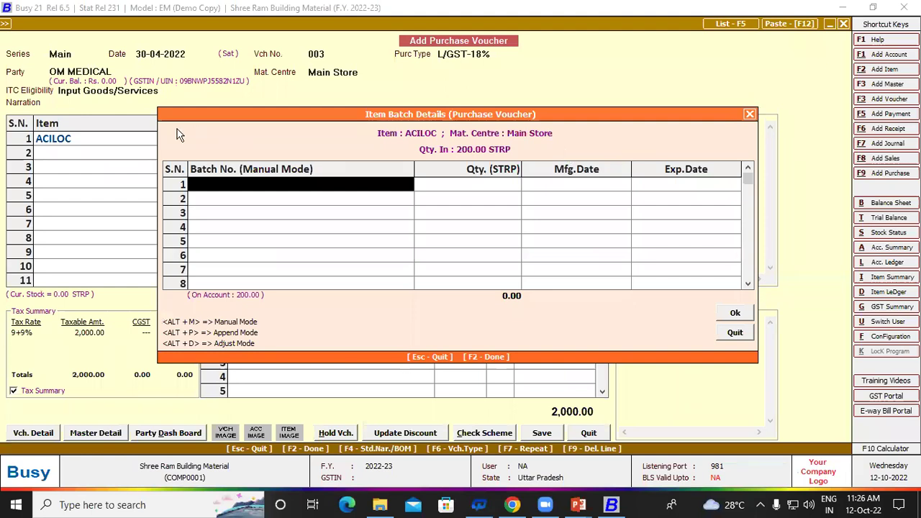
Step: Enter ACILOC batch A1 with manufacture date 01-05-2022 and expiry 01-10-2022
left_click(220, 184)
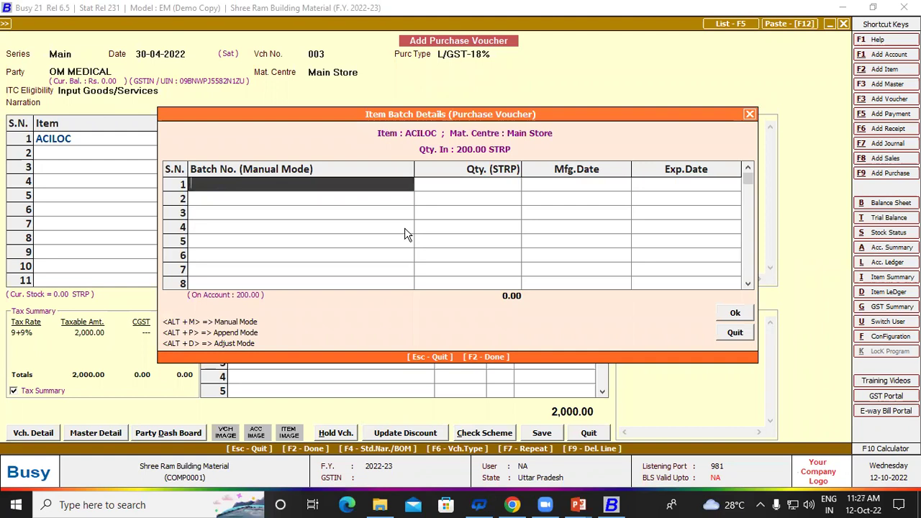
type("A1")
key("Return")
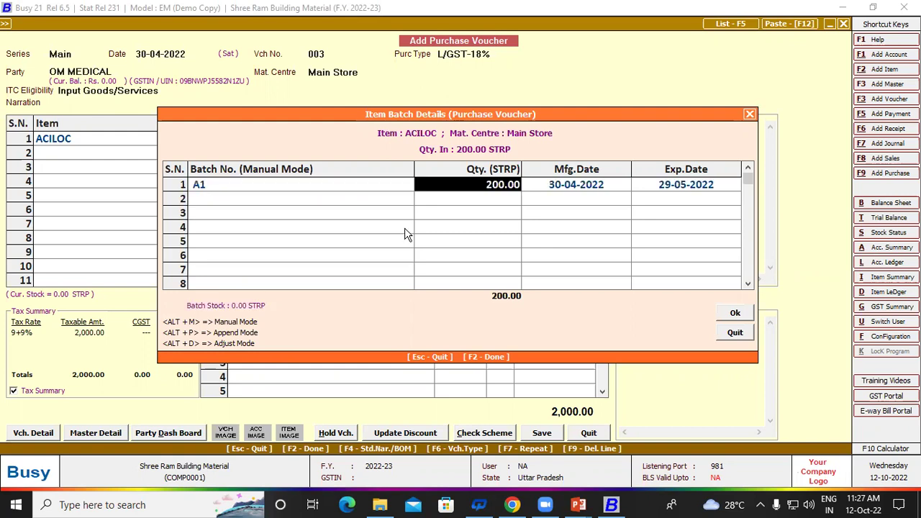
key("Return")
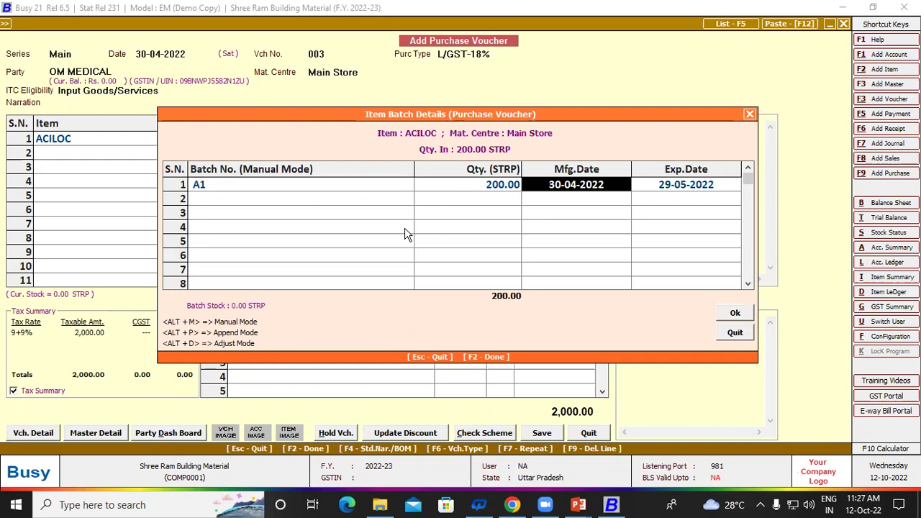
type("1-")
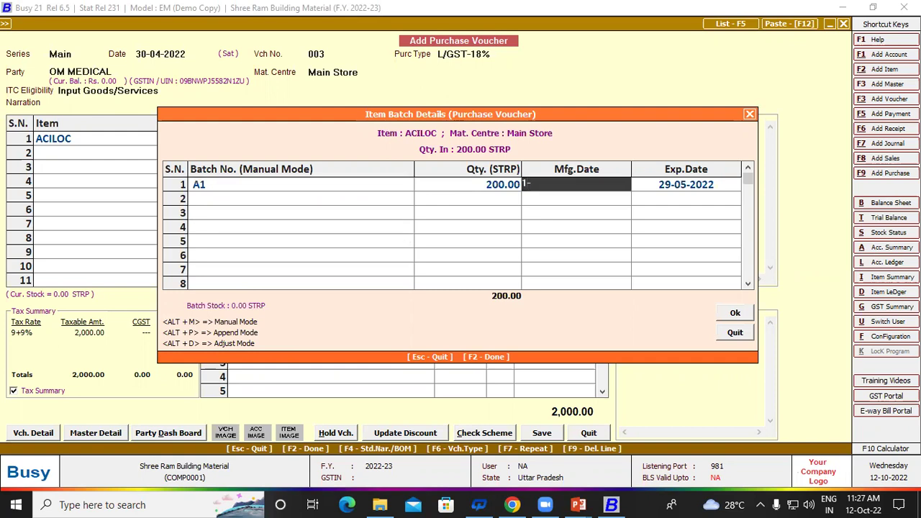
type("05-")
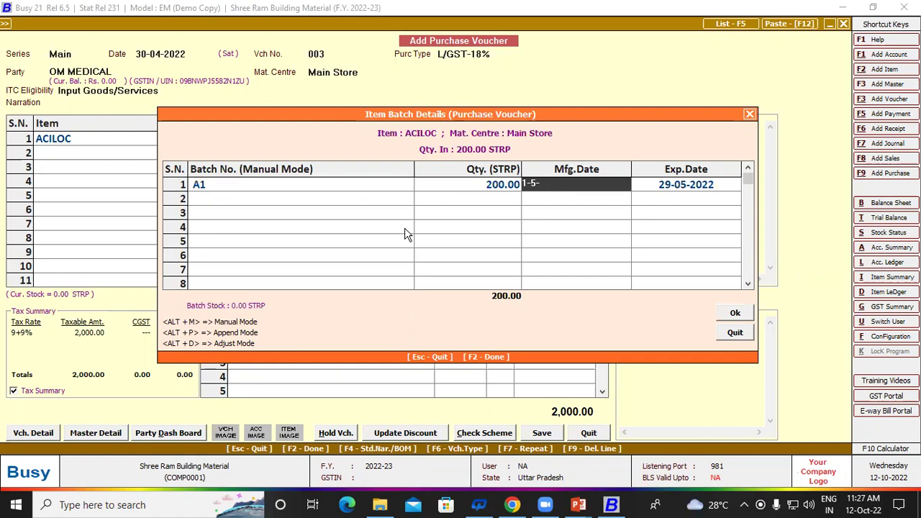
type("202")
key("Return")
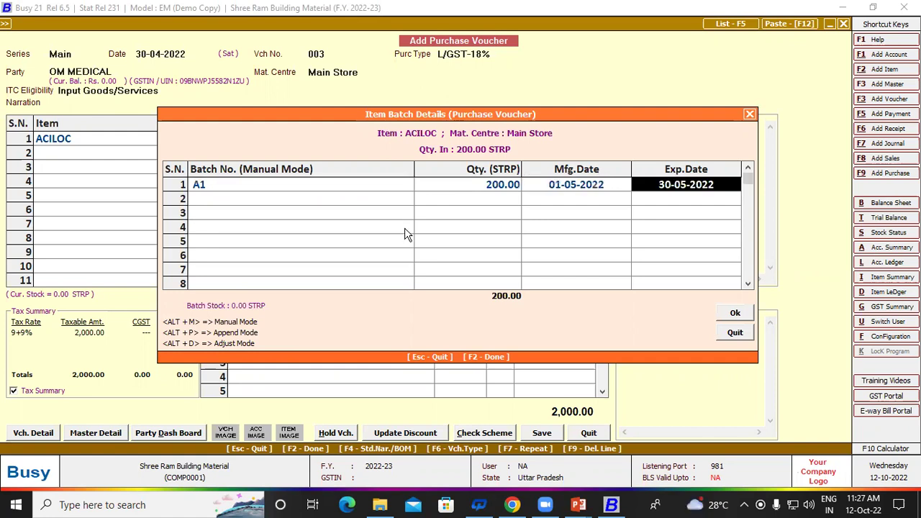
type("1")
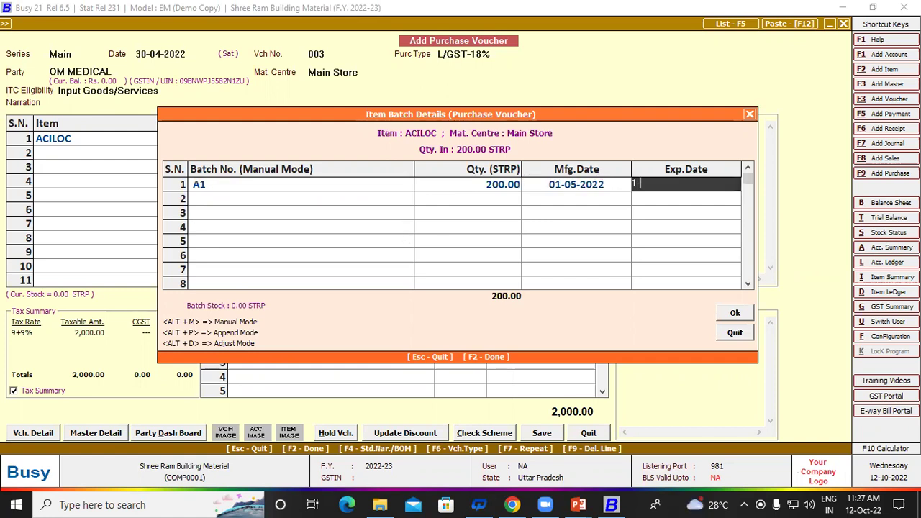
type("-10-22")
key("Return")
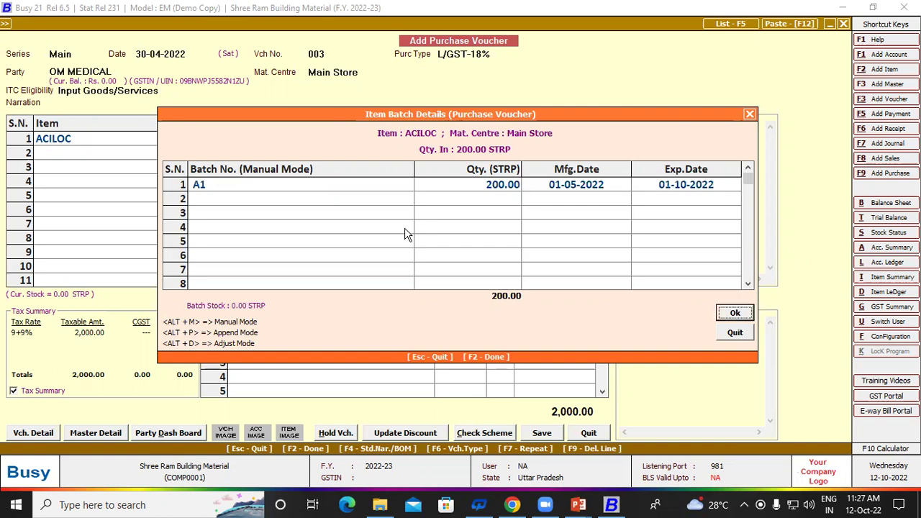
key("Return")
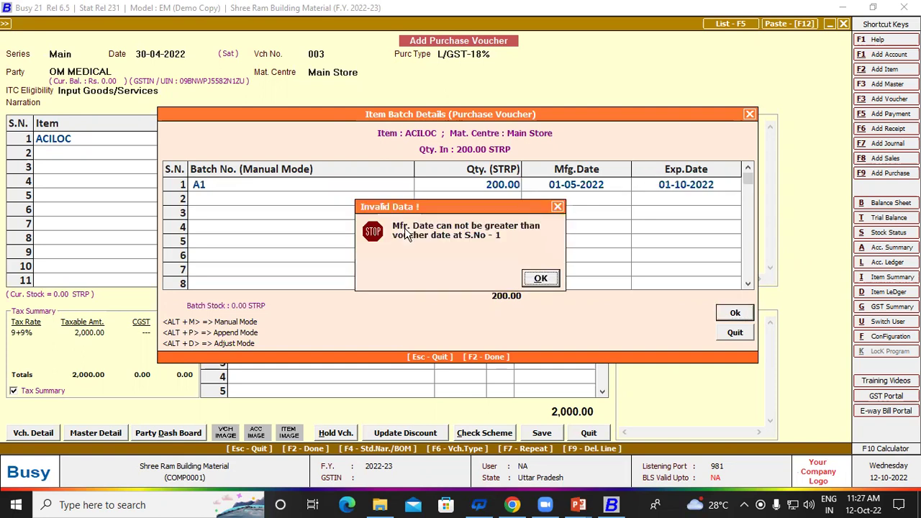
Step: Dismiss the invalid manufacture date error, change it to an April date, and save the batch
key("Return")
key("Return")
left_click(539, 278)
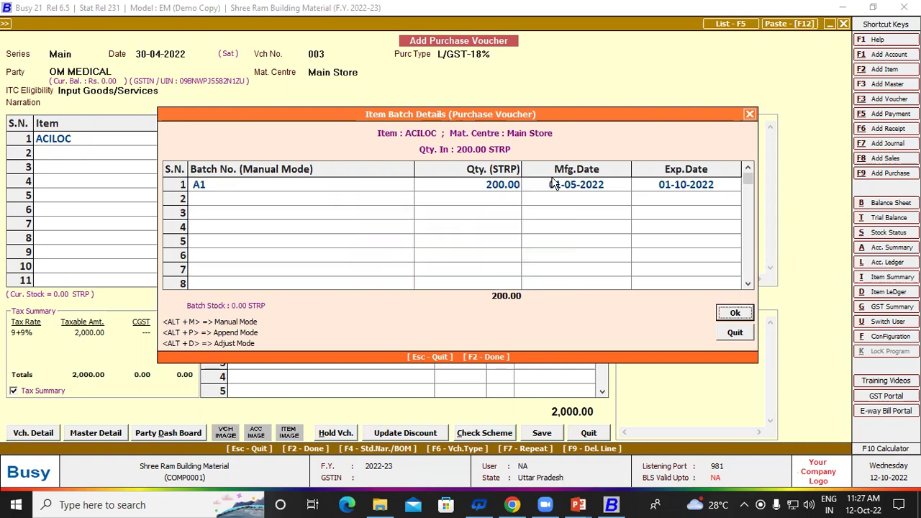
left_click(572, 185)
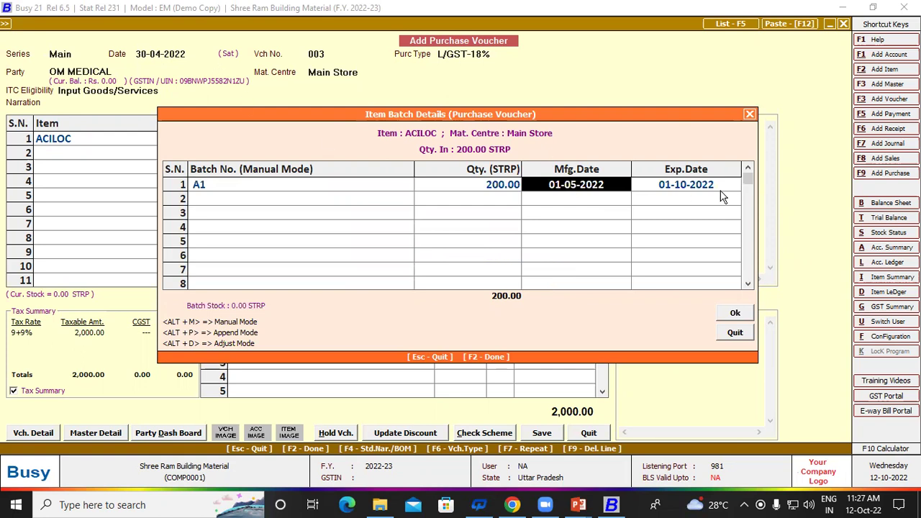
type("1-4-")
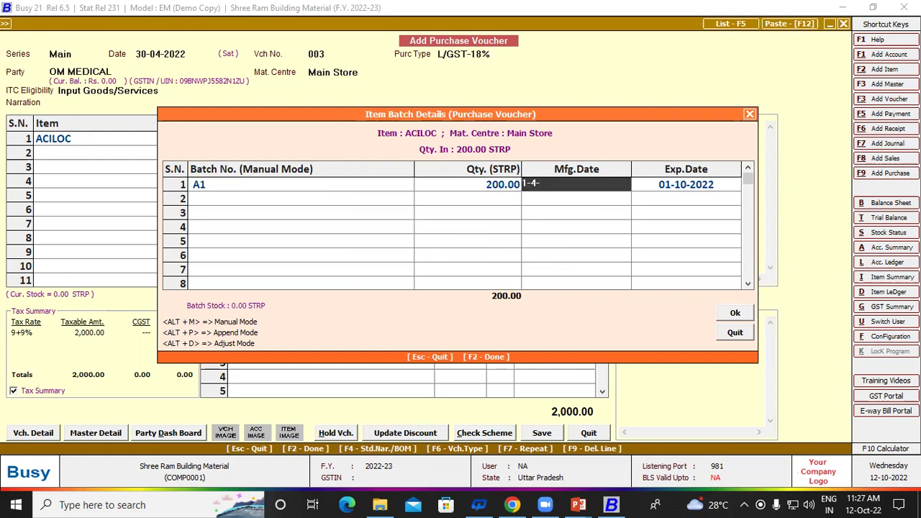
key("F2")
key("Return")
key("Return")
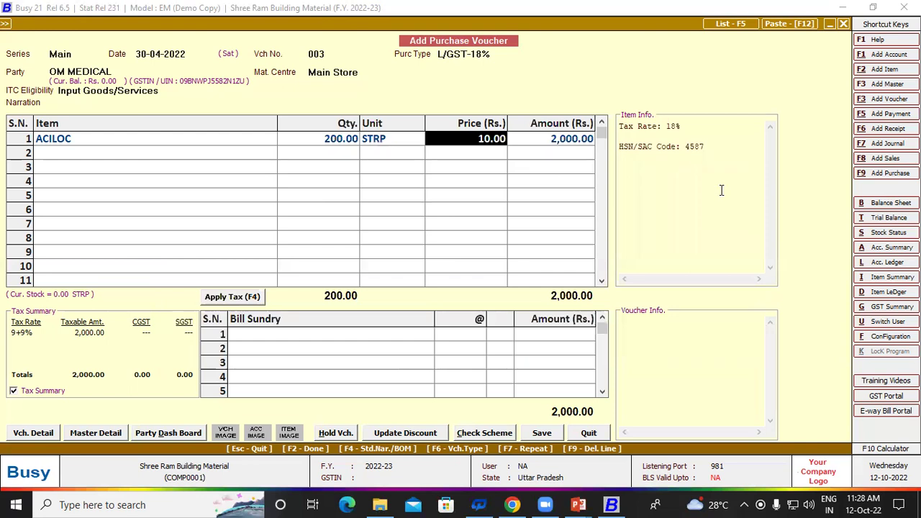
Step: Change voucher 003's date to 01-05-2022 and return to ACILOC's batch details
left_click(147, 55)
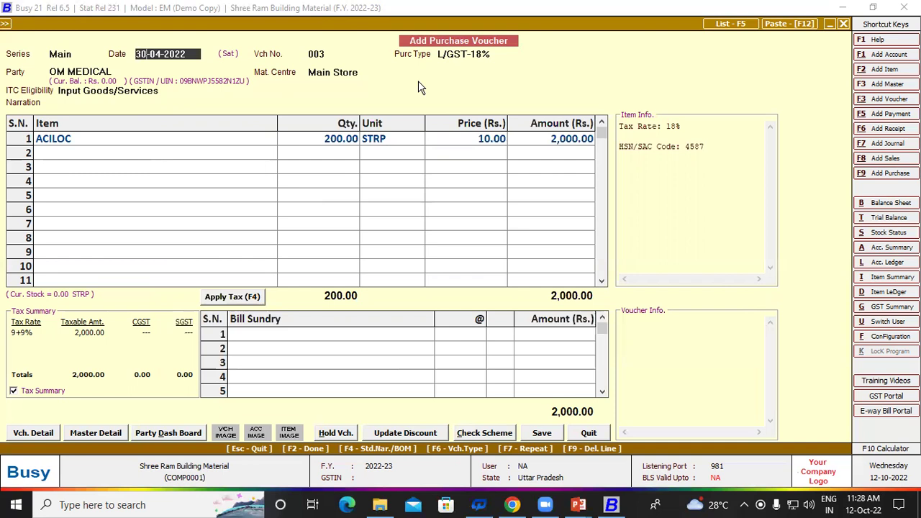
type("30")
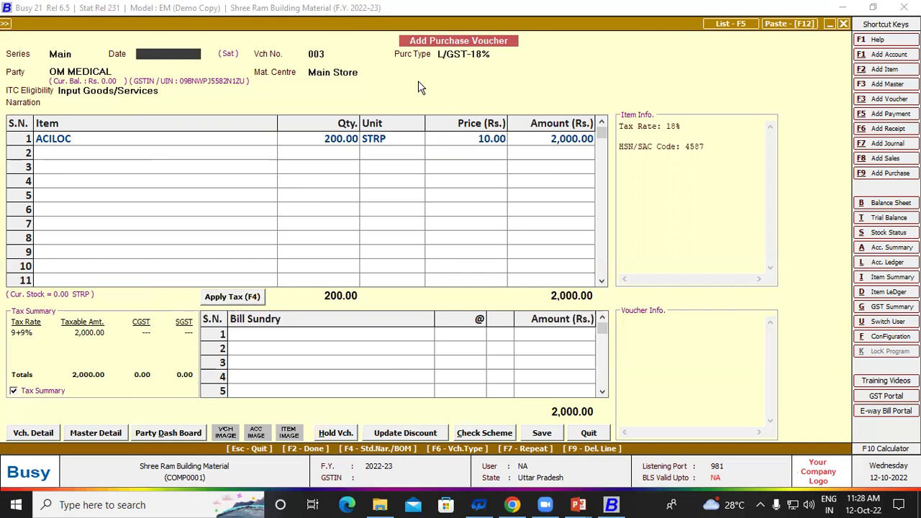
type("1-5-22")
key("Return")
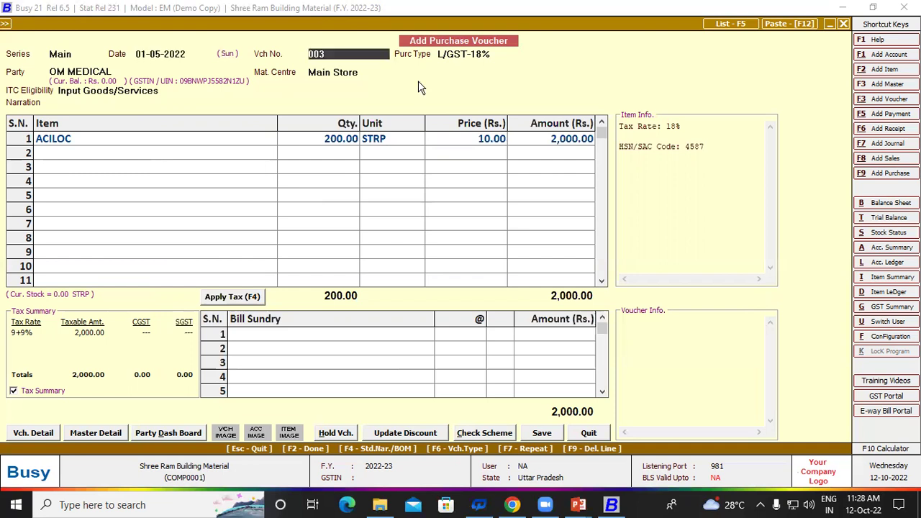
key("Return")
key("Return")
key("Return")
key("Return")
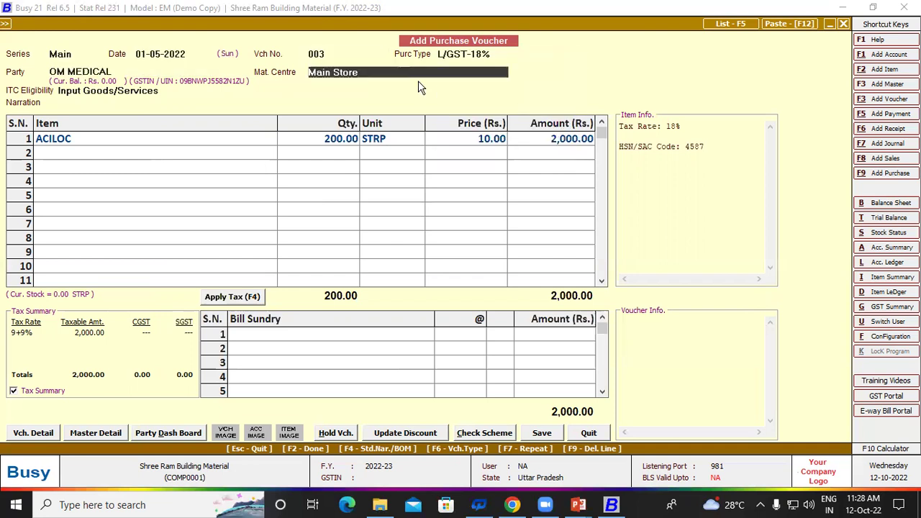
key("Return")
key("Return")
key("Return")
key("Return")
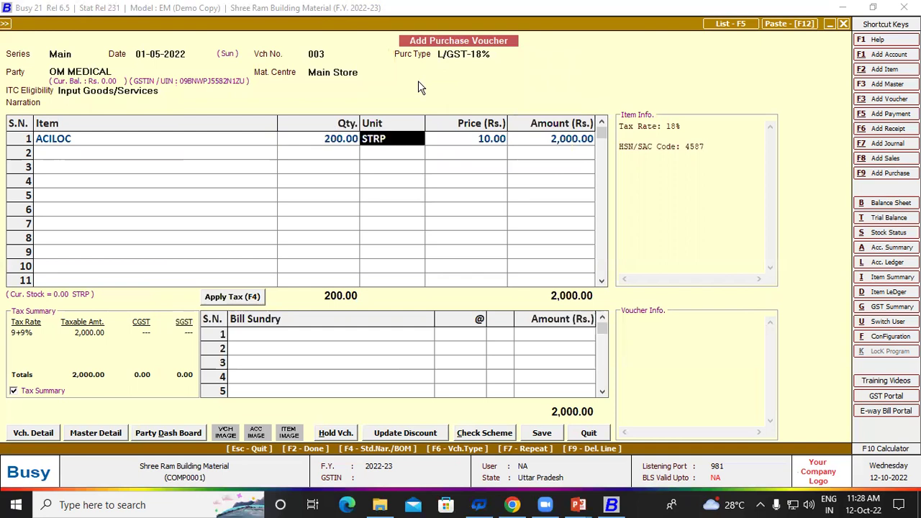
key("Return")
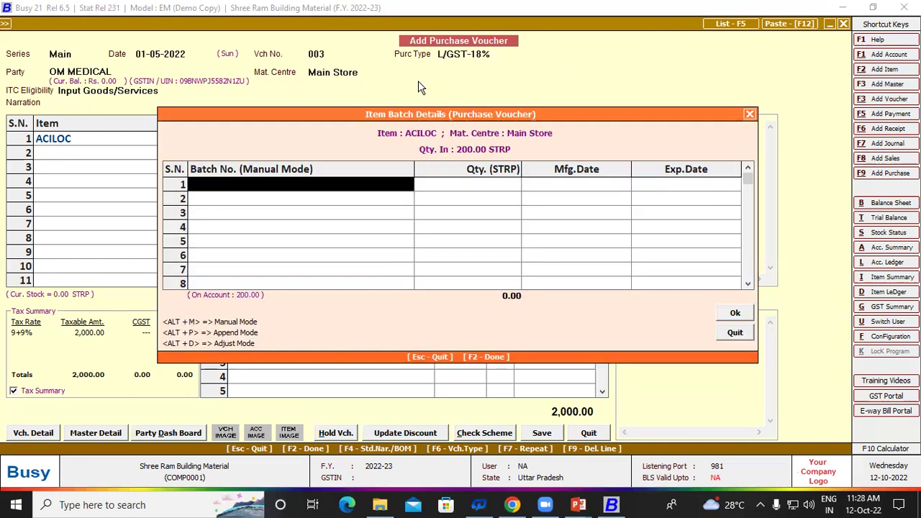
Step: Record ACILOC's 200 STRP as batch A1 expiring 01-10-2022
type("a1")
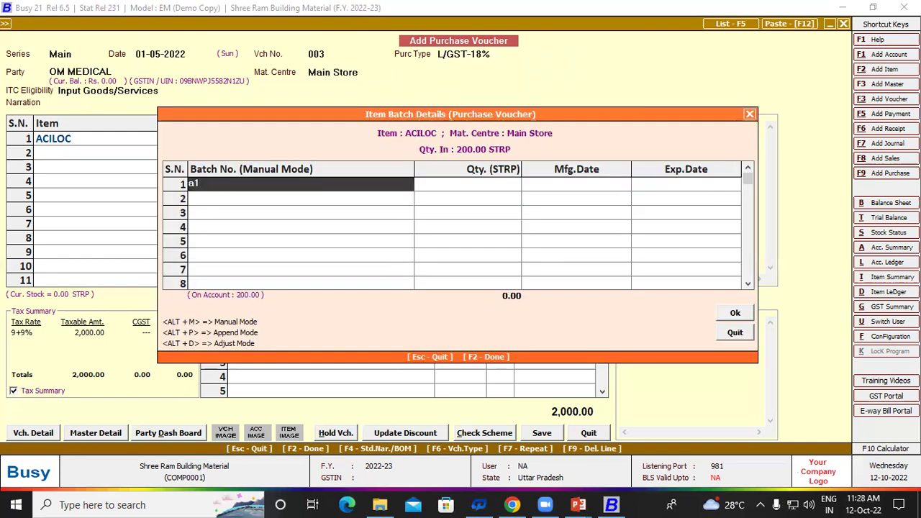
key("BackSpace")
type("a1")
key("Return")
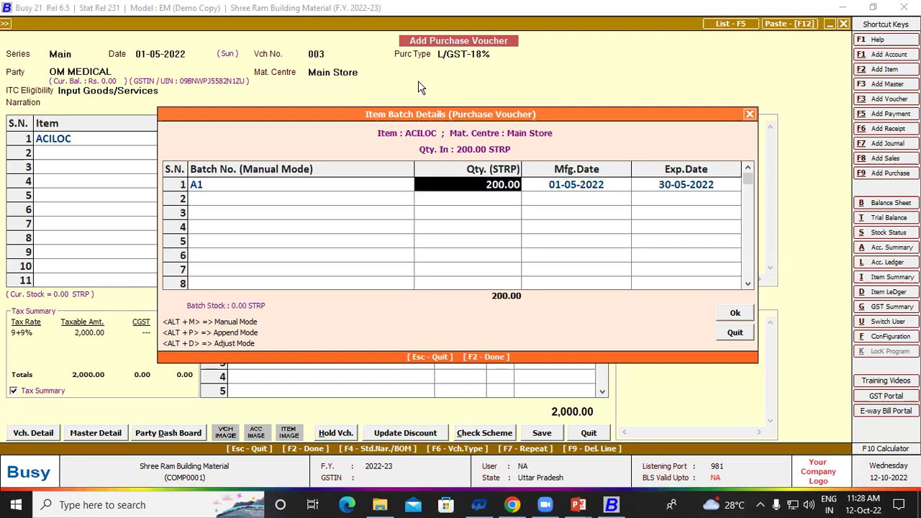
key("Return")
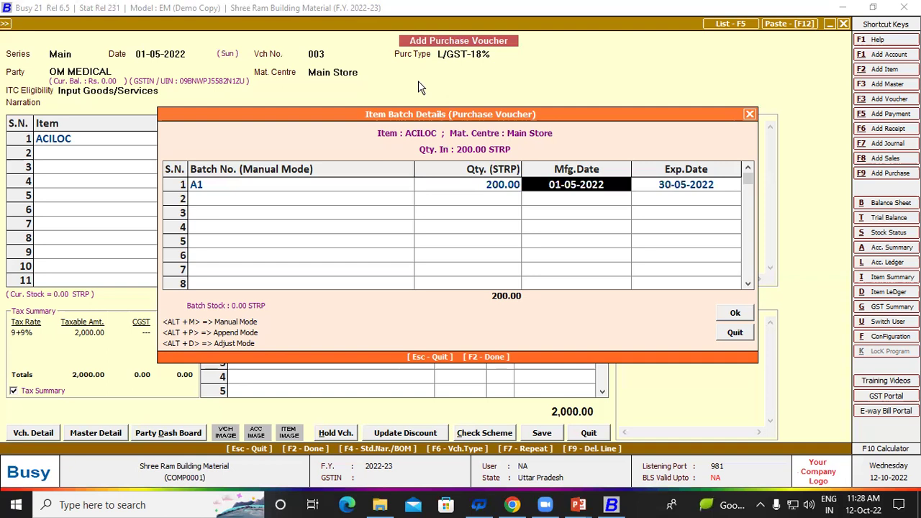
key("Return")
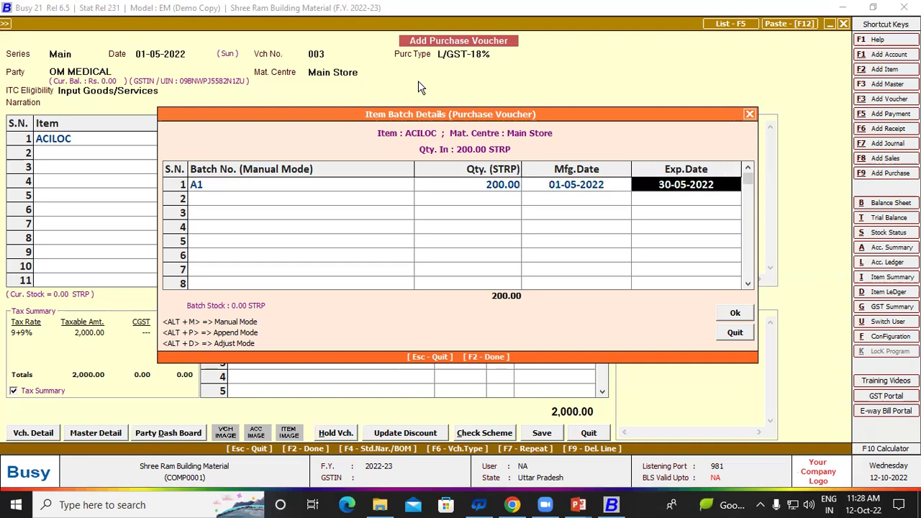
type("1-1")
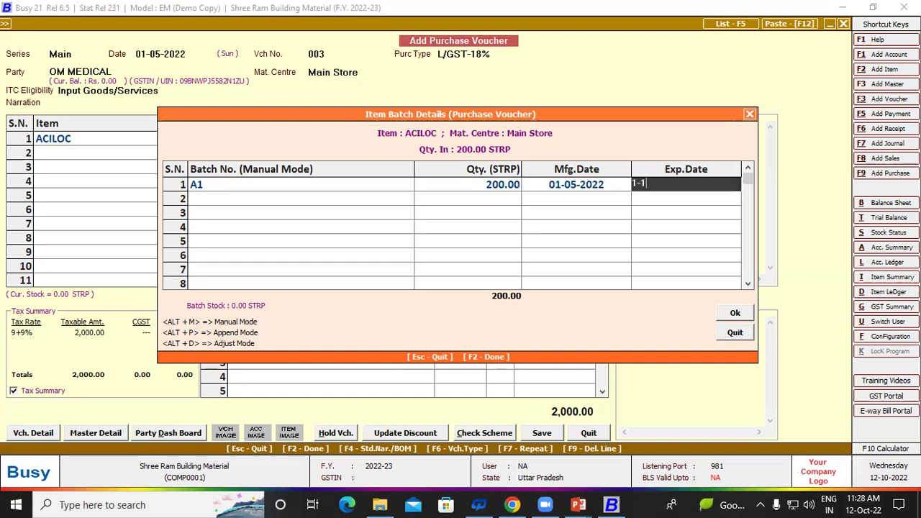
type("0-22")
key("Return")
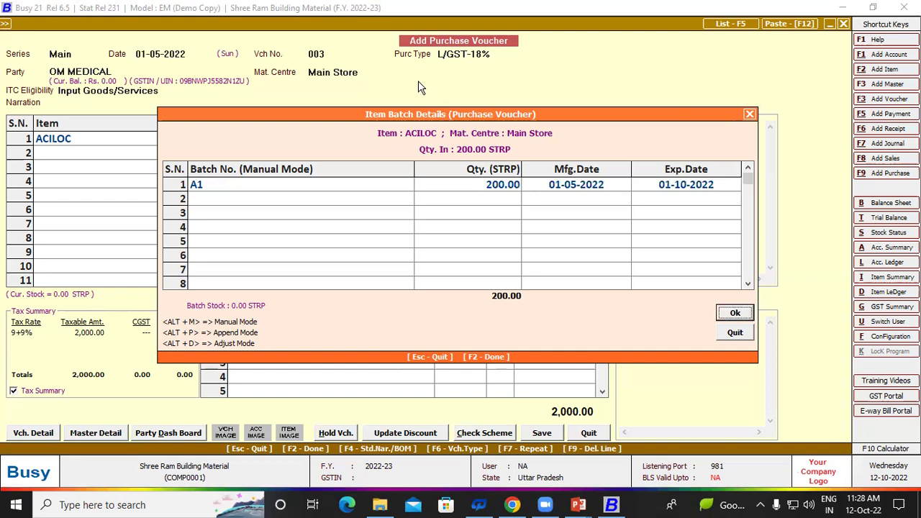
key("Return")
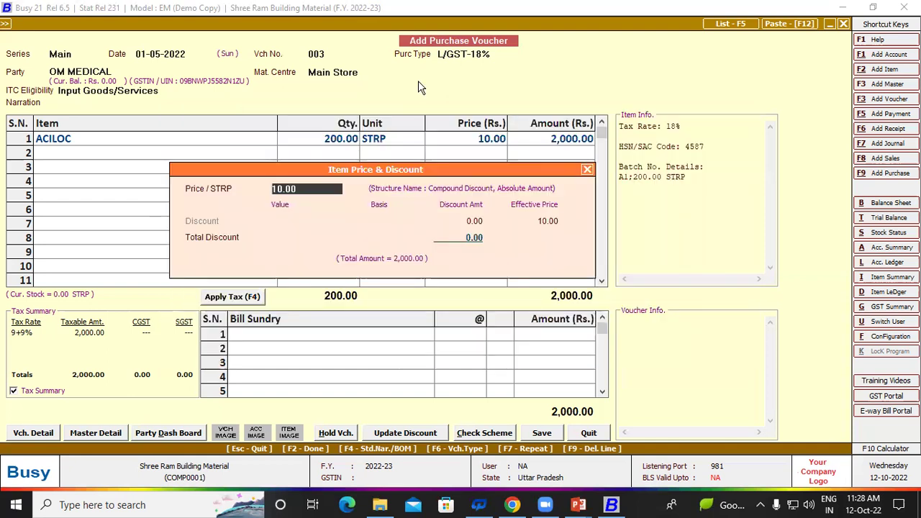
Step: Keep the 10.00 price, apply 9% CGST and SGST, and save voucher 003 with bill number 003
key("Return")
key("Return")
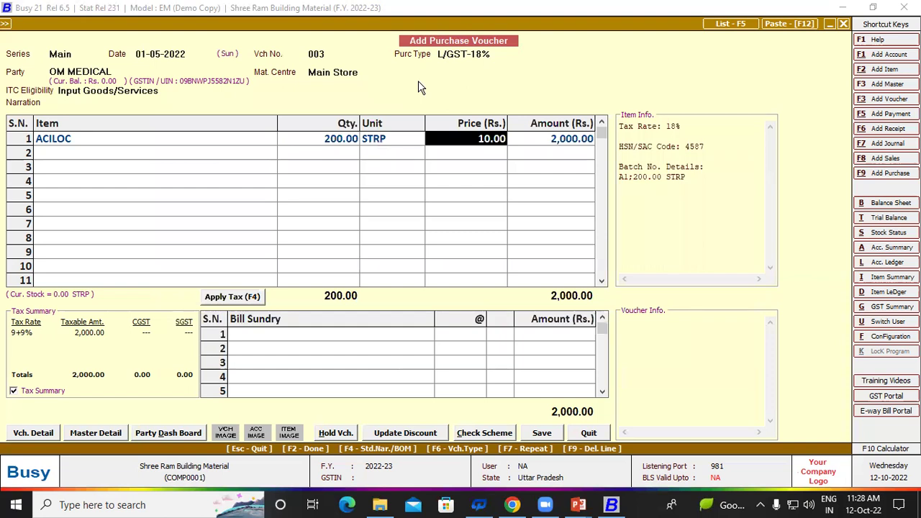
key("Return")
key("Return")
key("F4")
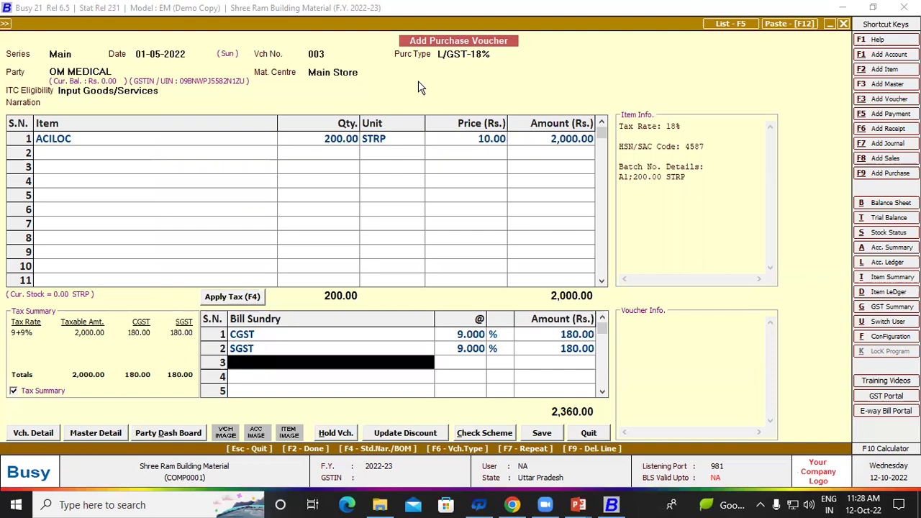
key("Return")
key("Return")
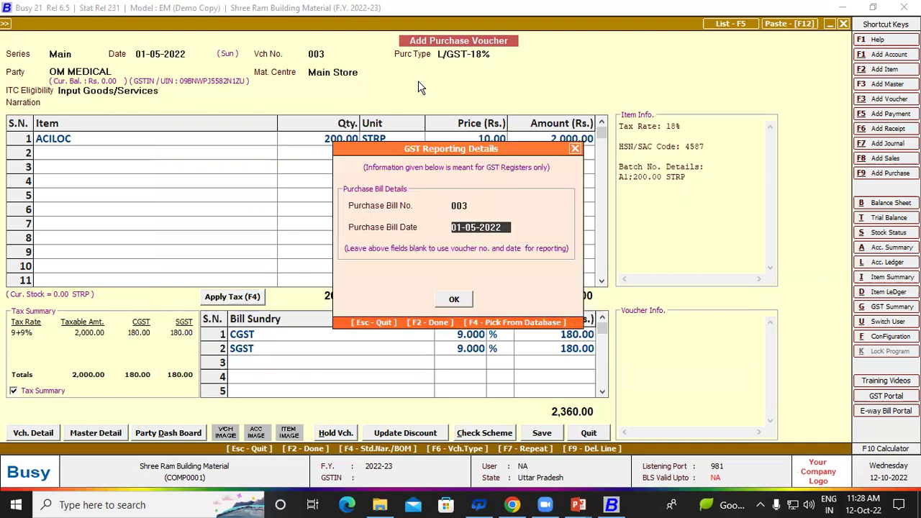
key("Return")
key("Return")
key("Return")
key("Return")
key("Return")
key("Return")
key("Return")
key("Return")
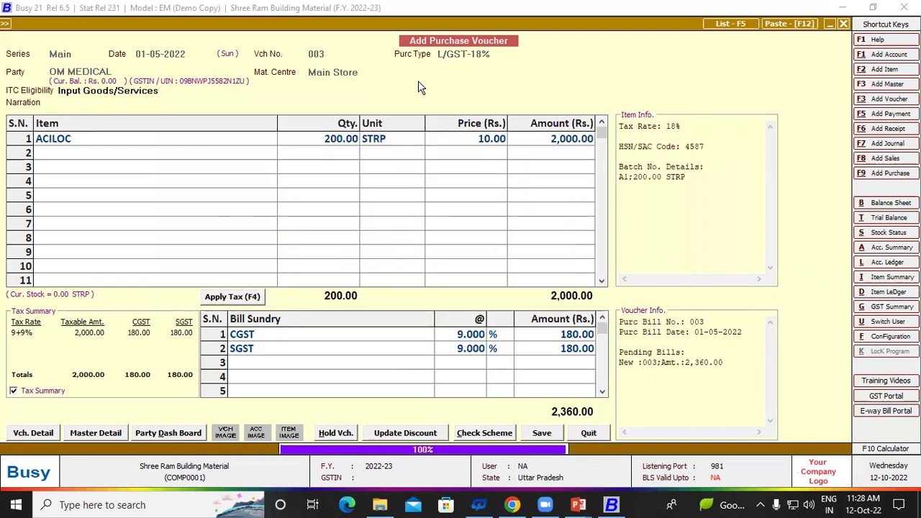
key("Return")
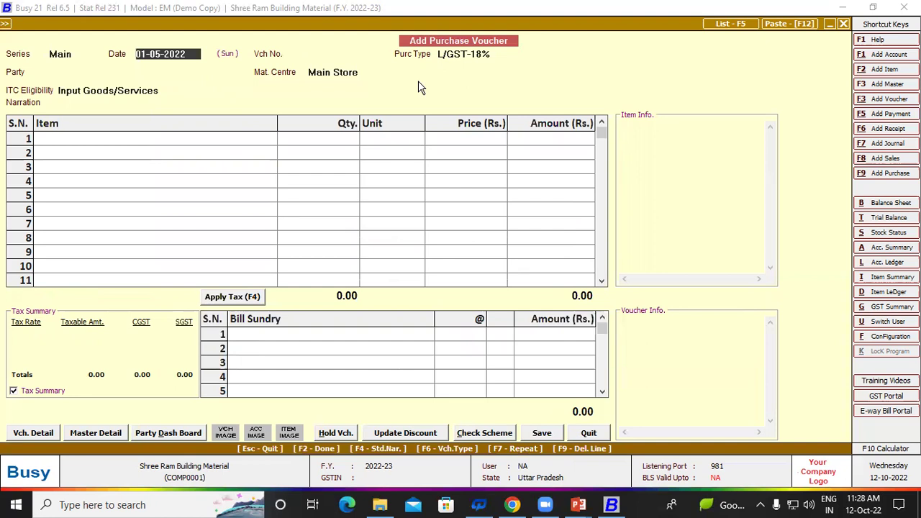
Step: Start voucher 004 as L/GST-18% with OM MEDICAL as the supplier
key("Return")
type("004")
key("Return")
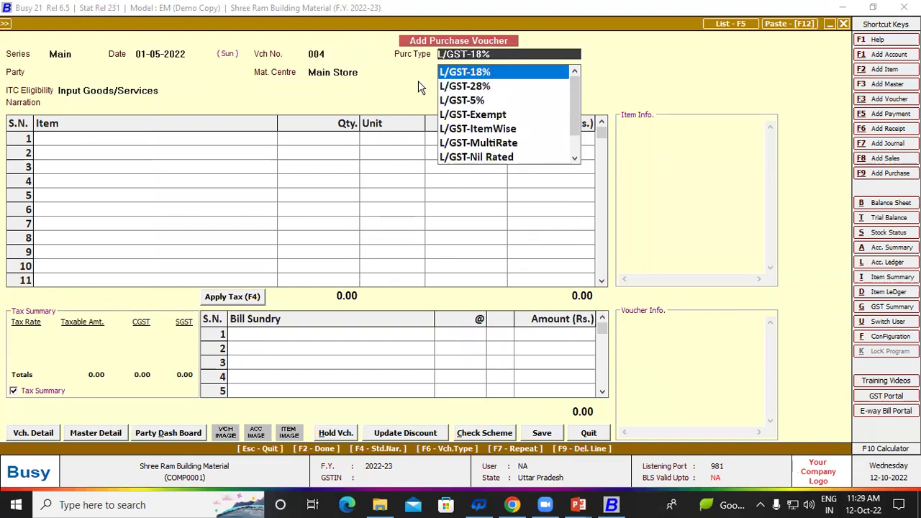
key("Return")
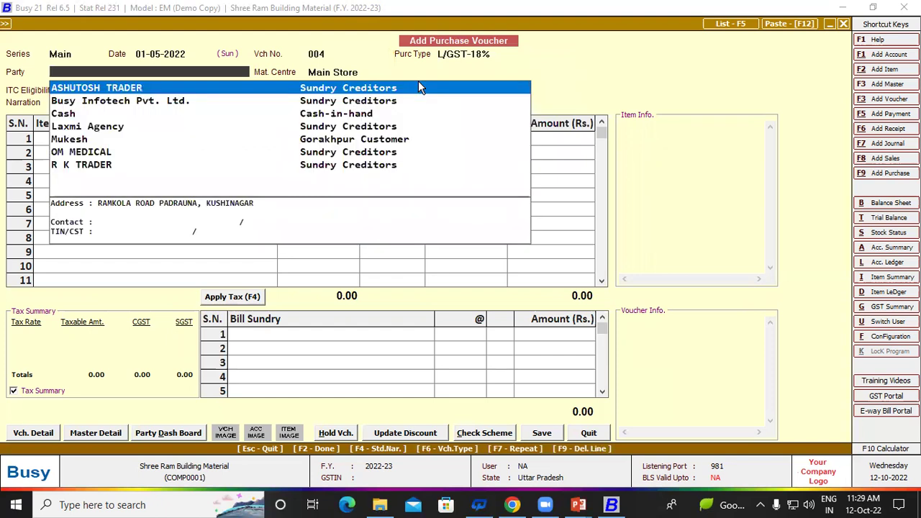
key("Down")
key("Down")
key("Down")
key("Down")
key("Down")
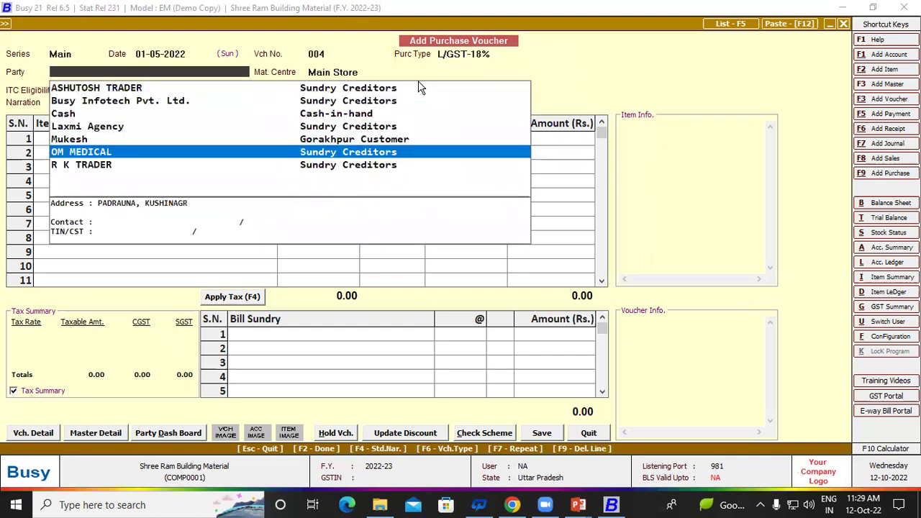
key("Return")
key("Return")
key("Return")
key("Return")
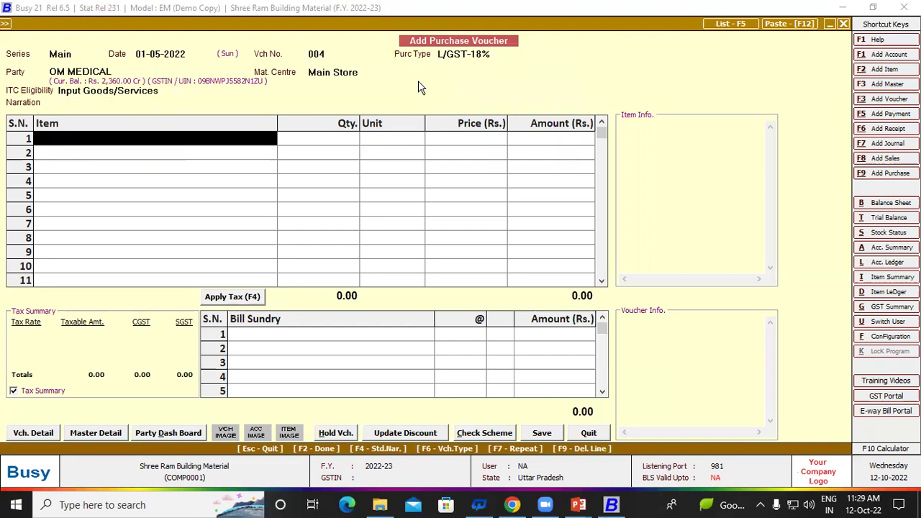
Step: Add PARACETAMOL, 150 STRP at 20.00 (3,000.00), as the first item
key("Down")
key("Down")
key("Down")
key("Down")
key("Down")
key("Down")
key("Down")
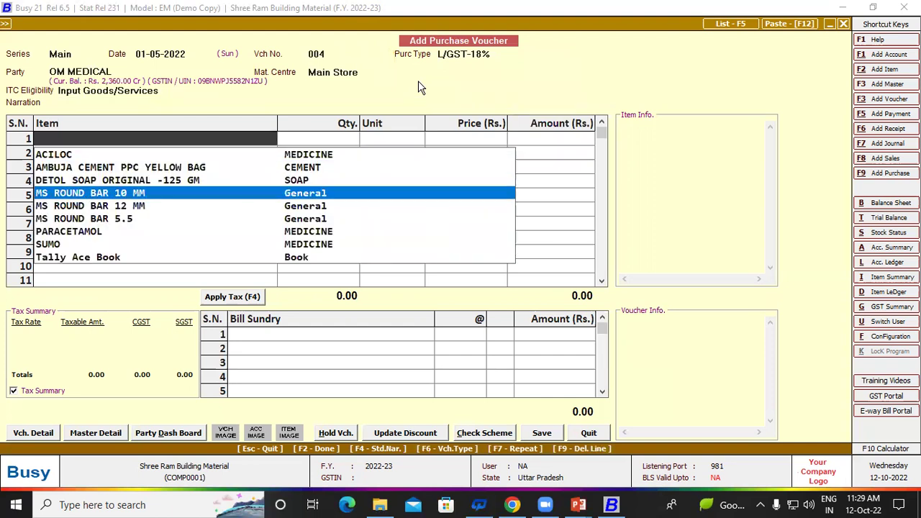
key("Up")
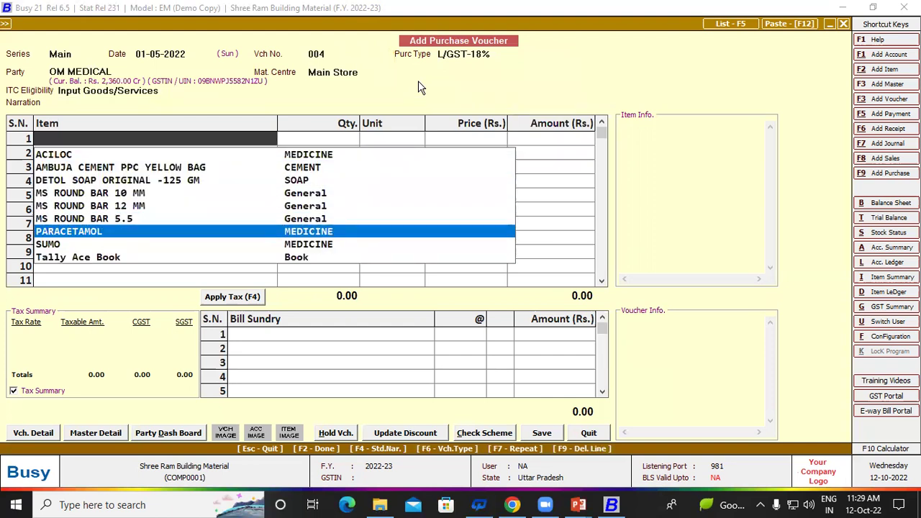
key("Return")
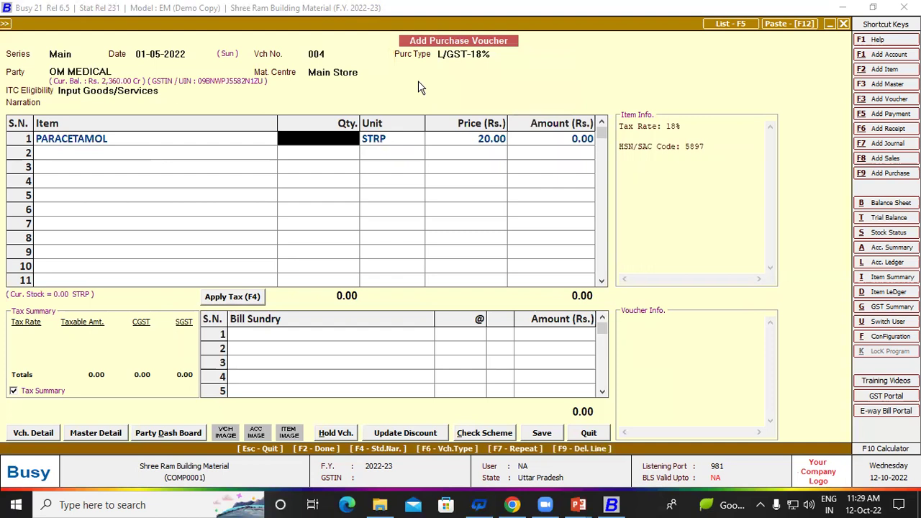
type("150")
key("Return")
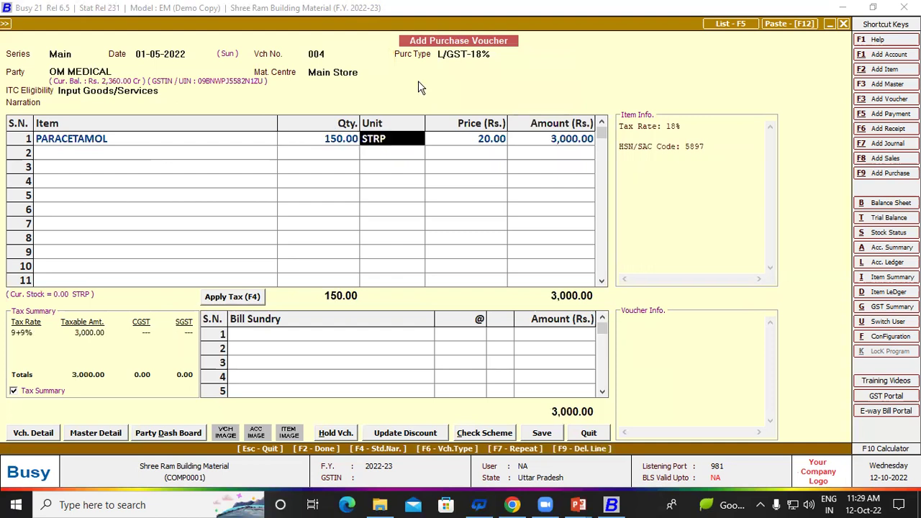
key("Return")
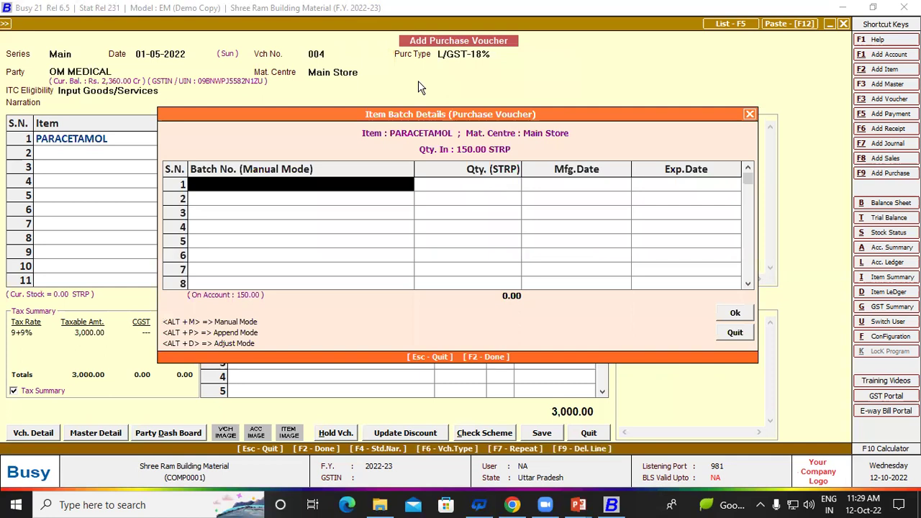
Step: Skip PARACETAMOL's batch entry and confirm its 20.00 price for a 3,000.00 line
key("Return")
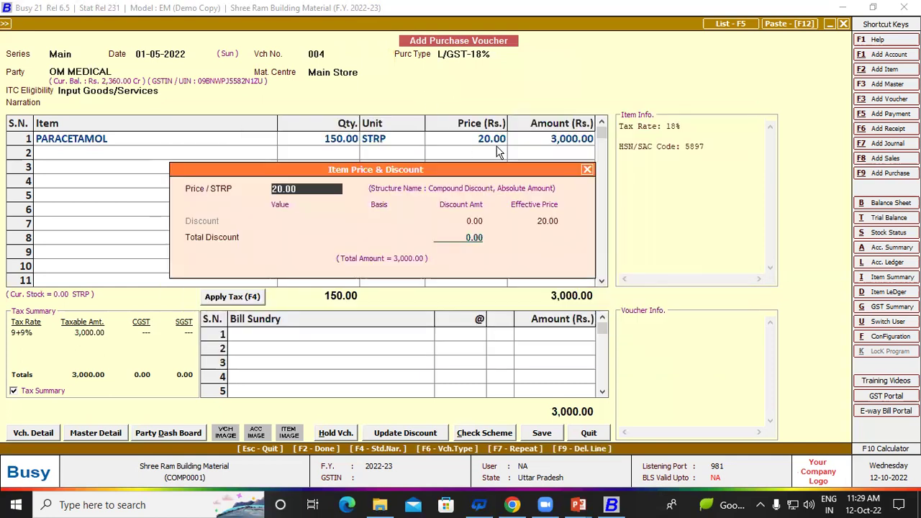
key("Return")
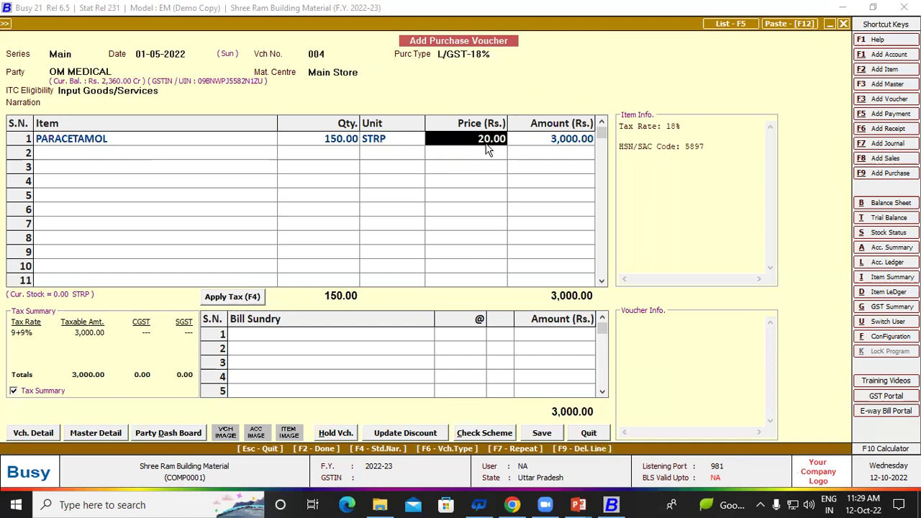
key("Return")
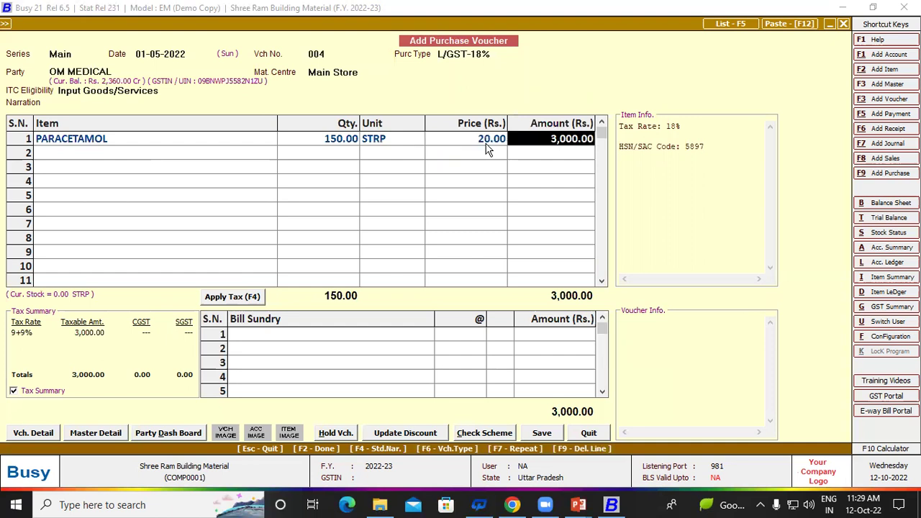
key("Return")
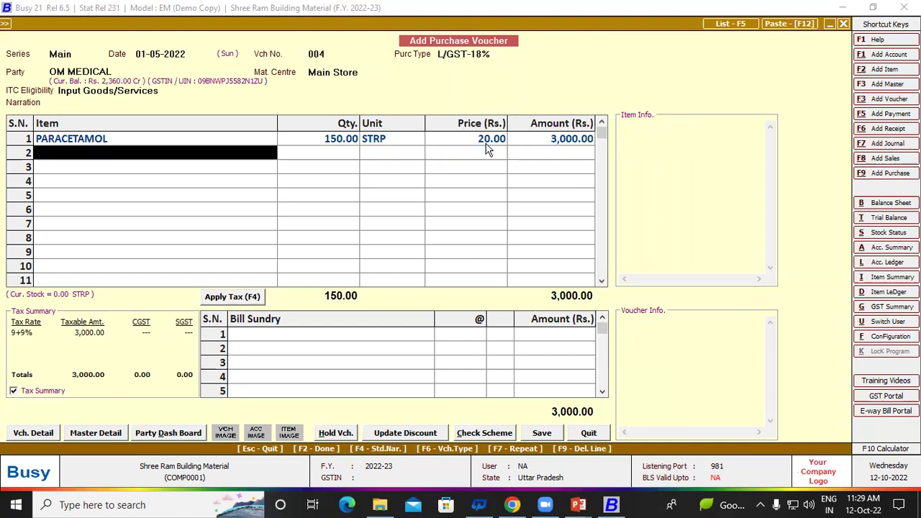
Step: Give PARACETAMOL batch A2: 150 STRP, manufactured 01-05-2022, expiring 01-06-2022
left_click(341, 142)
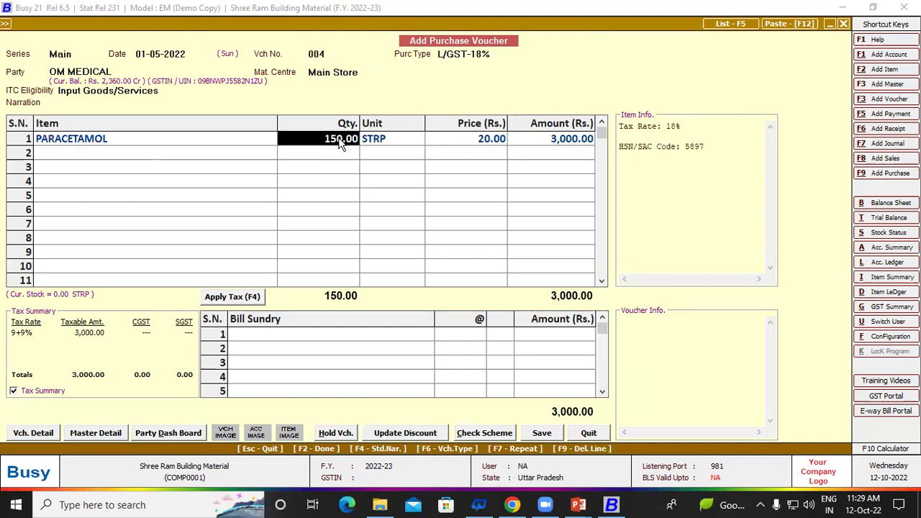
key("Return")
key("Return")
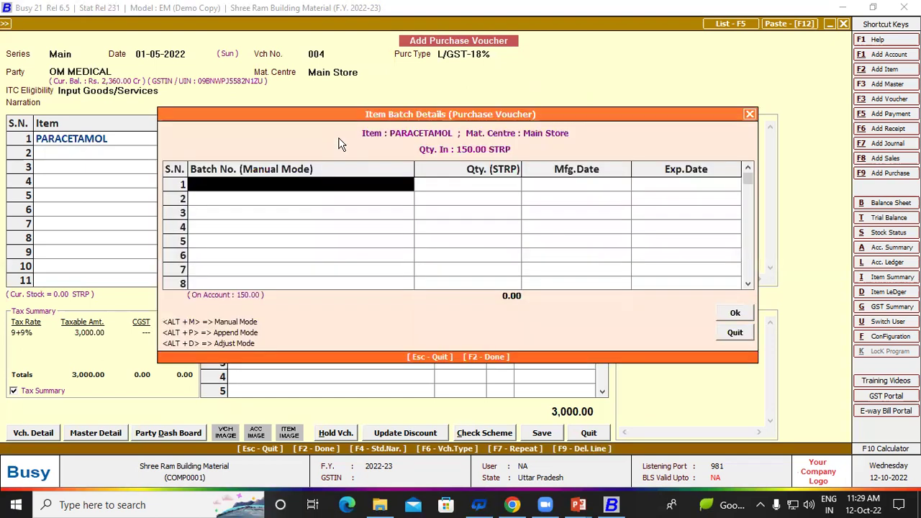
type("a")
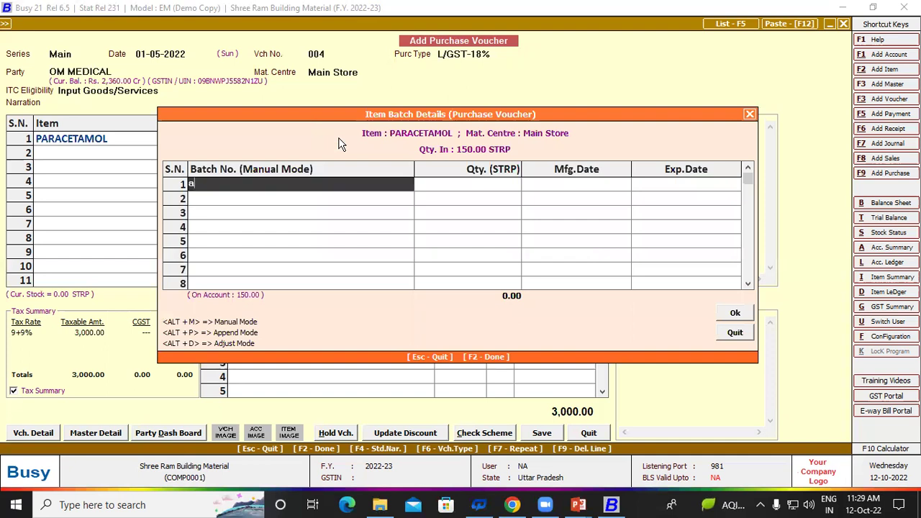
type("2")
key("Return")
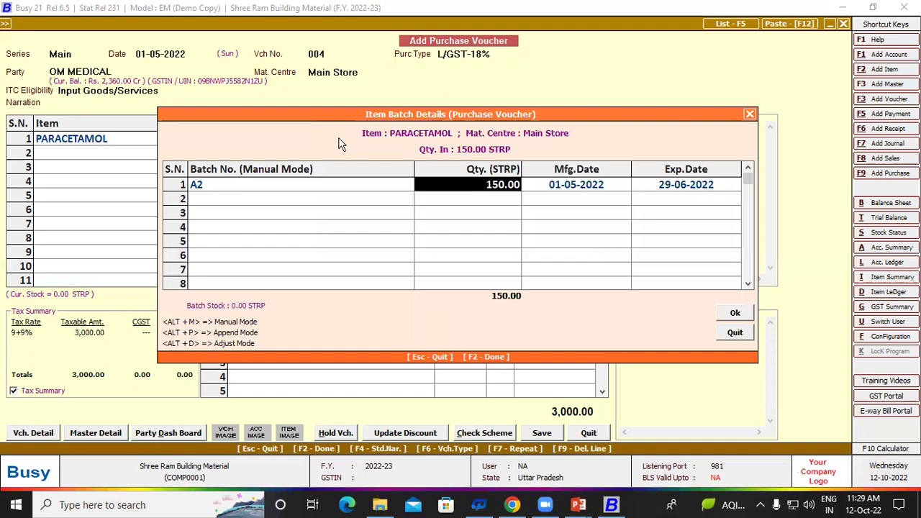
key("Return")
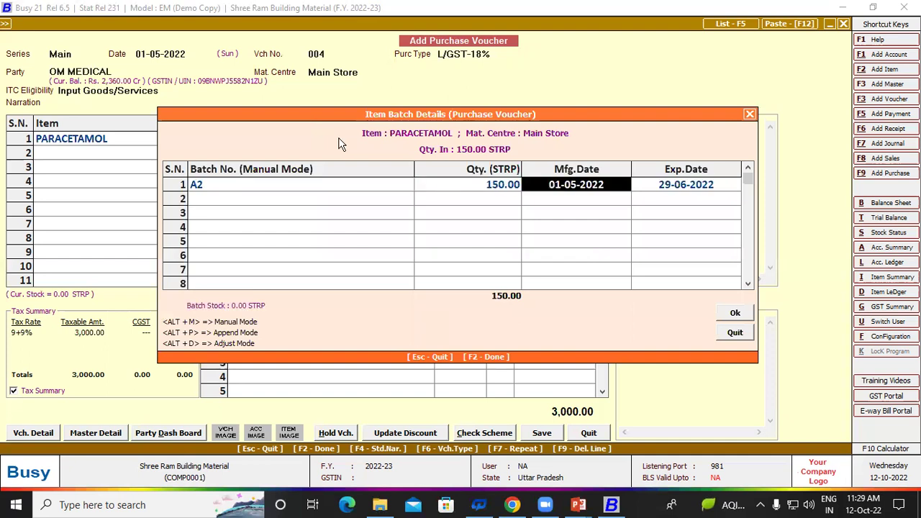
key("Return")
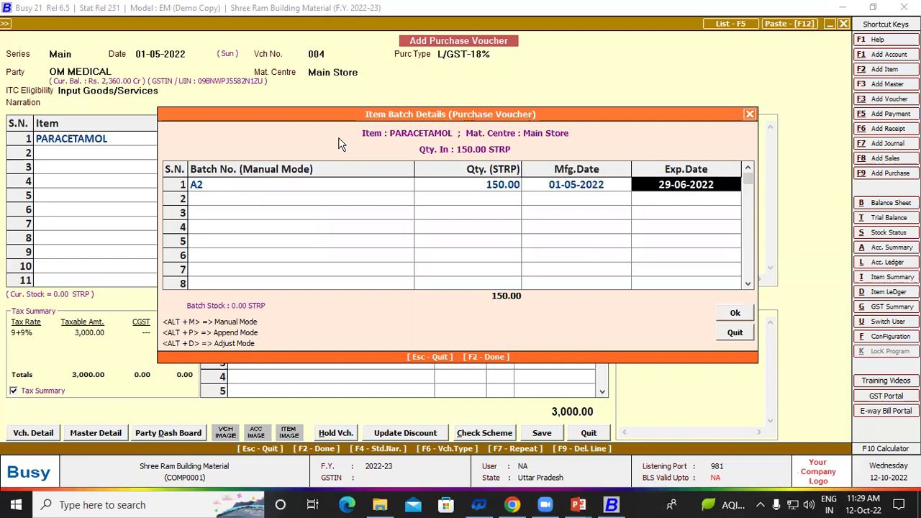
type("1")
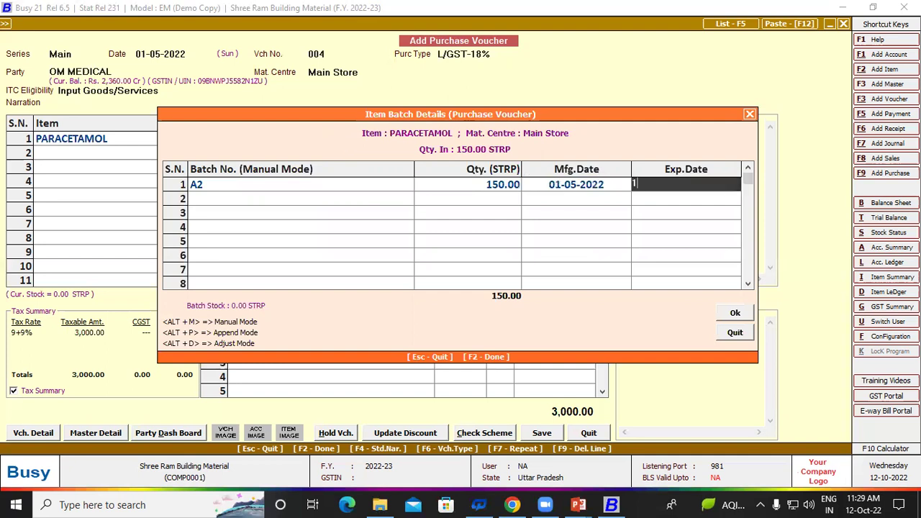
type("-06")
key("Return")
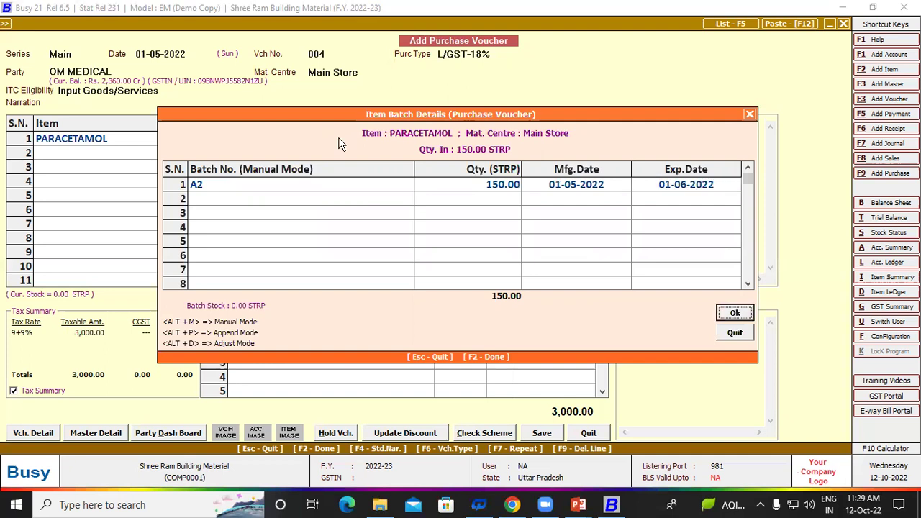
key("Return")
key("Return")
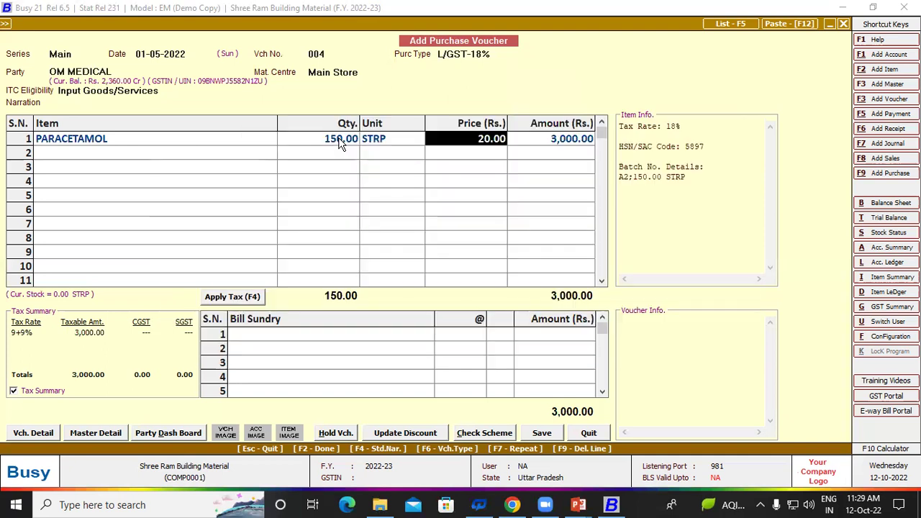
key("Return")
key("Return")
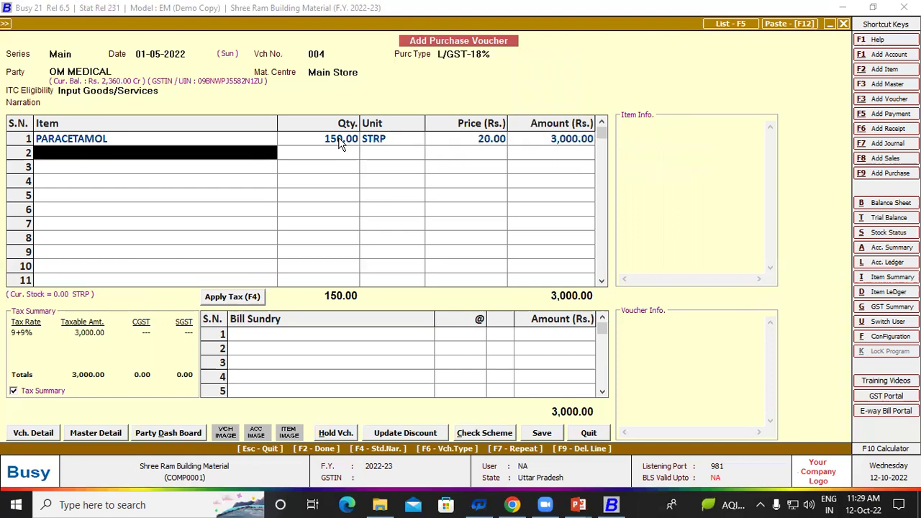
Step: Add SUMO as the second item, 300 STRP at 15.00 (4,500.00)
key("Down")
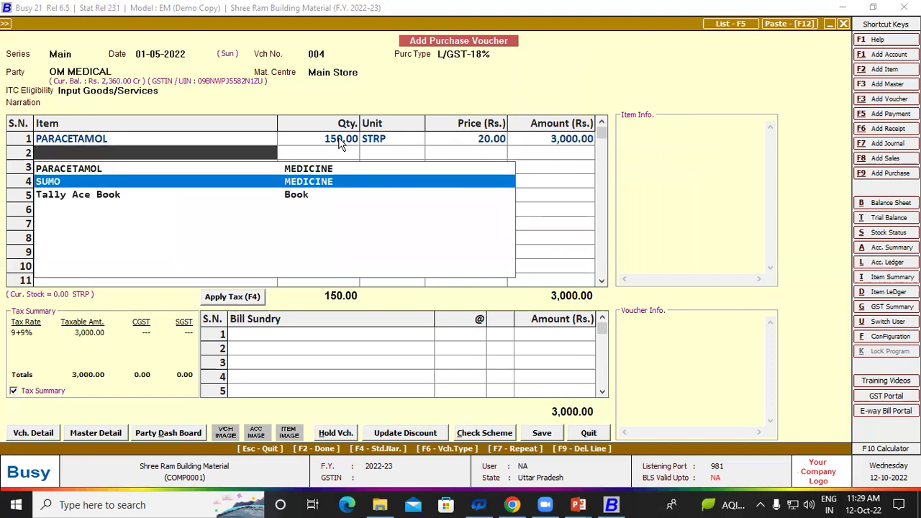
key("Return")
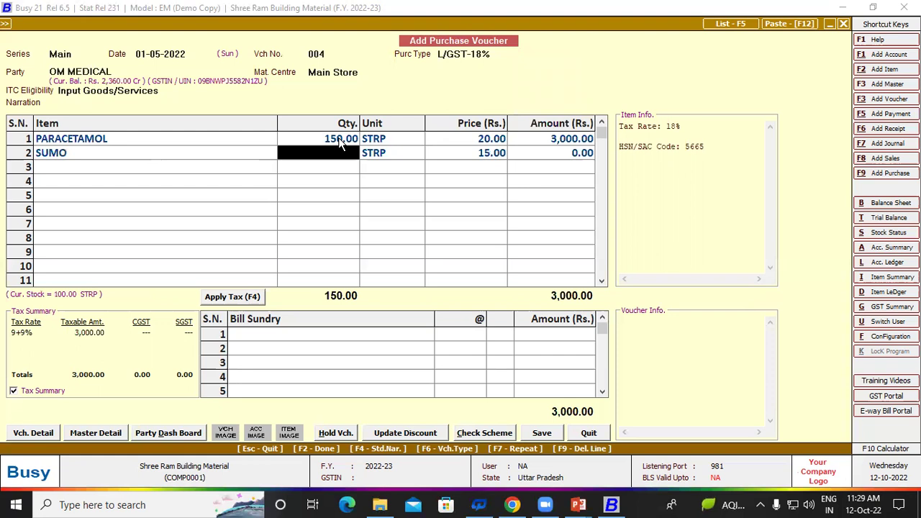
type("300")
key("Return")
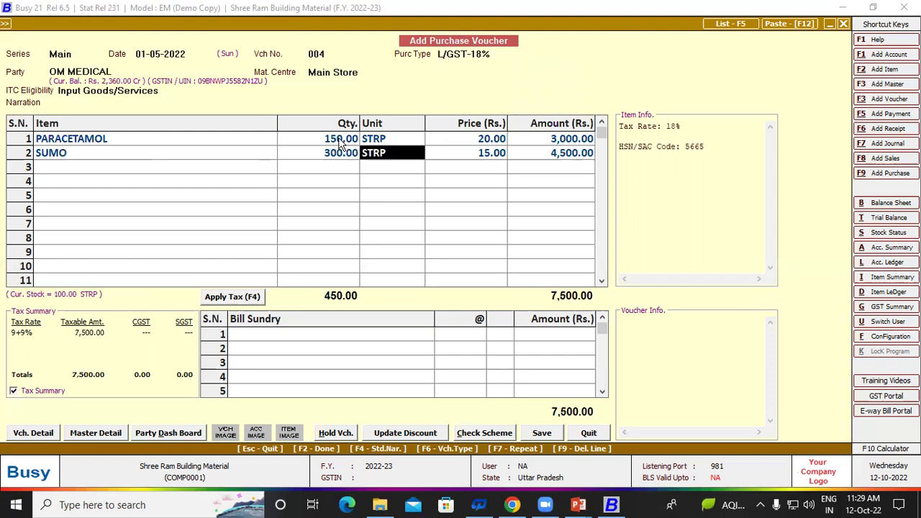
key("Return")
key("Return")
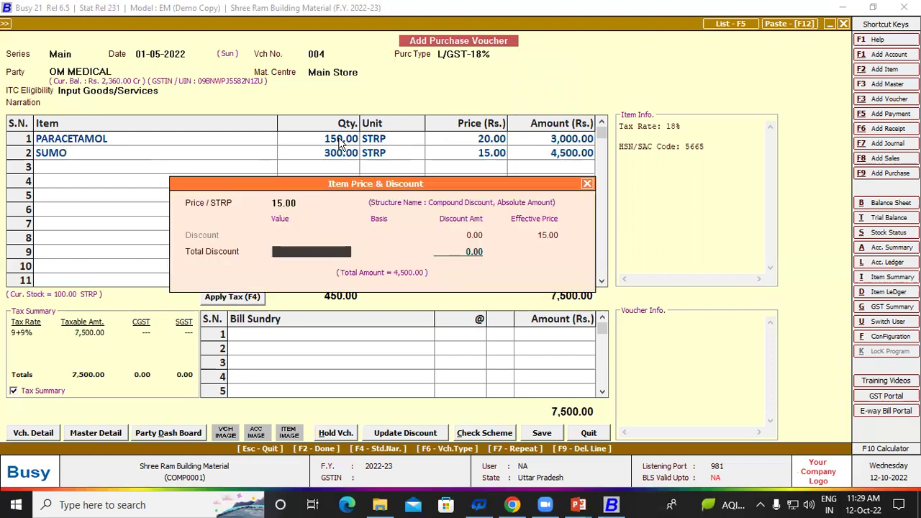
key("Return")
key("Return")
key("Return")
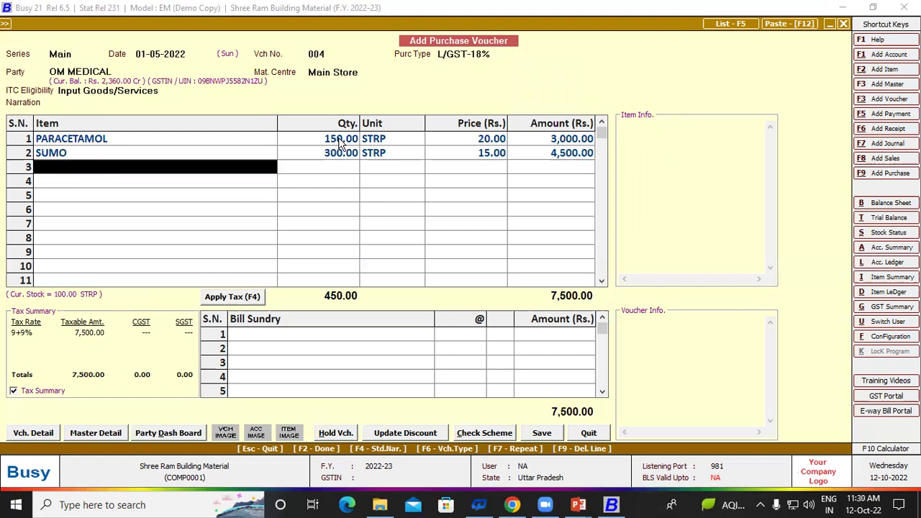
Step: Reselect the SUMO line and bring up SUMO's item master for editing
left_click(78, 151)
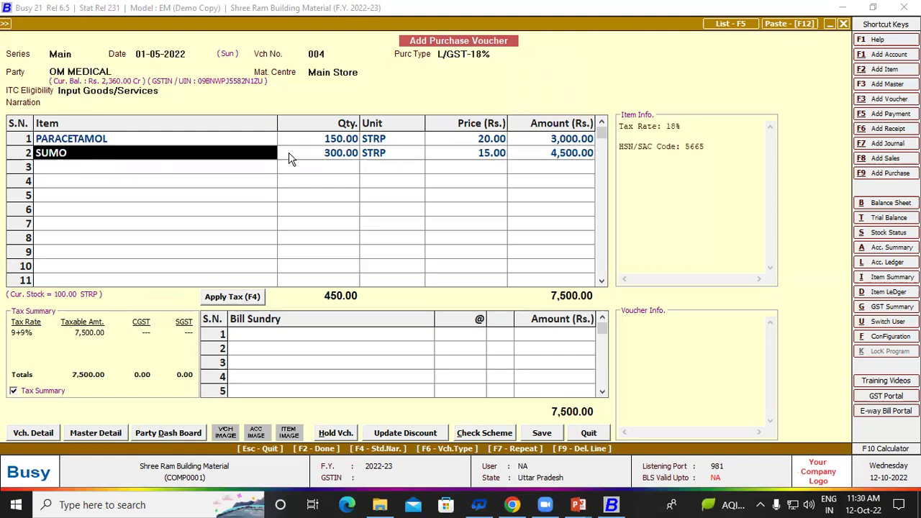
key("Return")
key("Return")
key("Return")
key("Return")
key("Return")
key("Return")
key("Return")
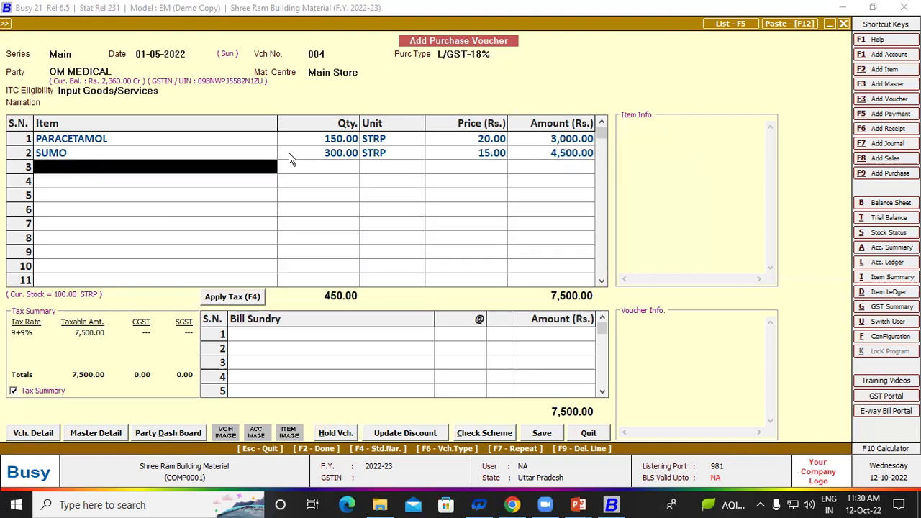
left_click(101, 155)
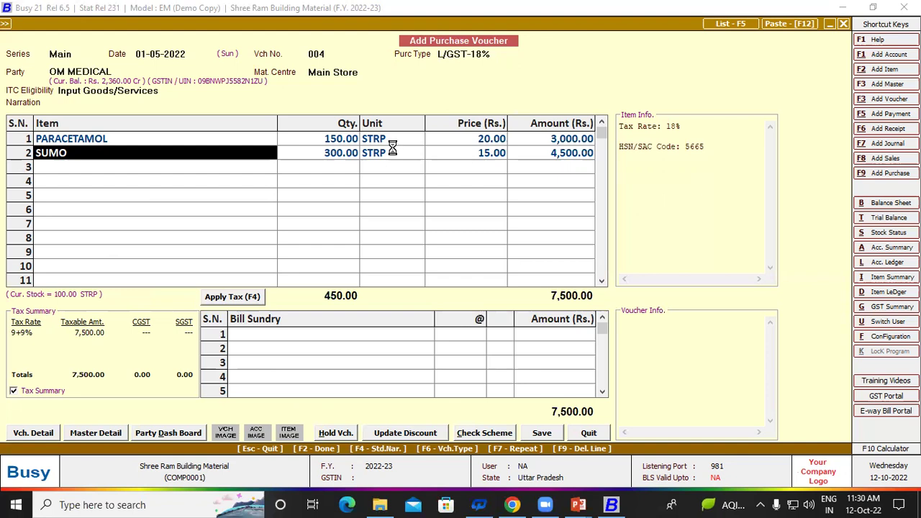
key("ctrl+Return")
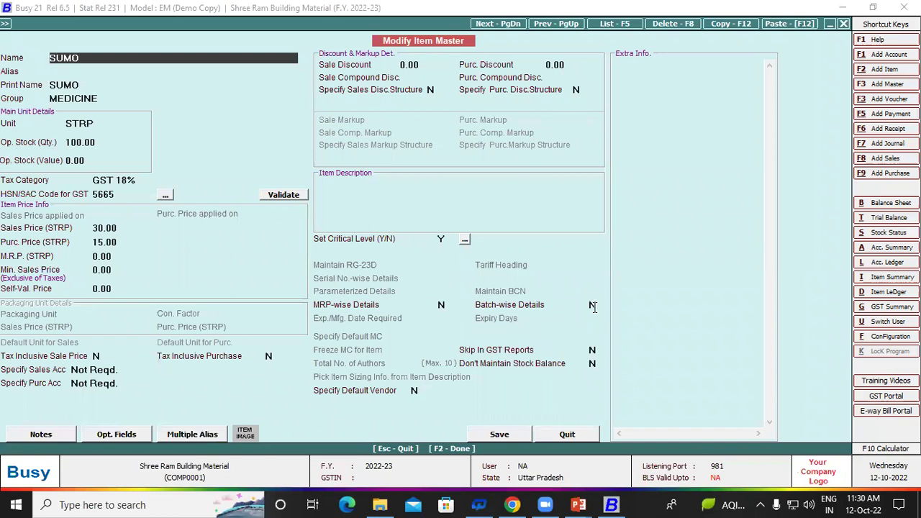
Step: Turn on batch-wise details for SUMO, keeping both Mfg and Exp dates required and expiry days 0
left_click(592, 305)
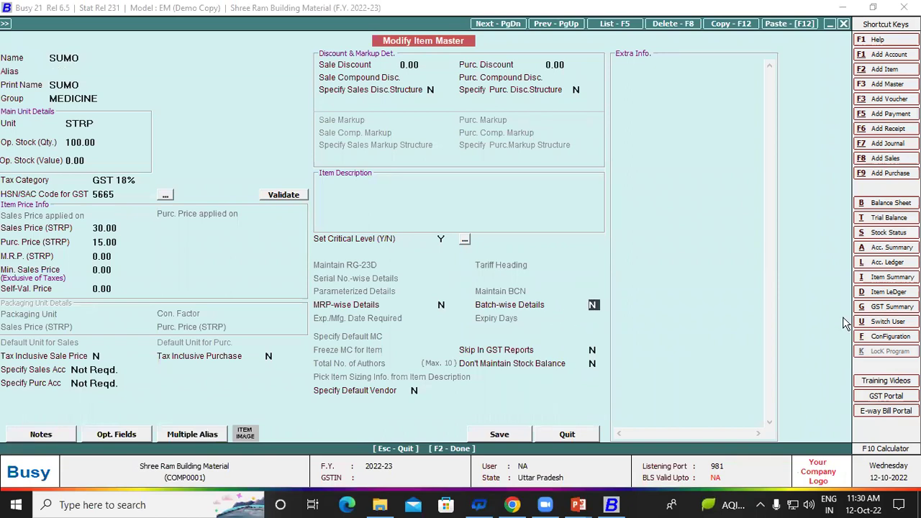
key("y")
key("Return")
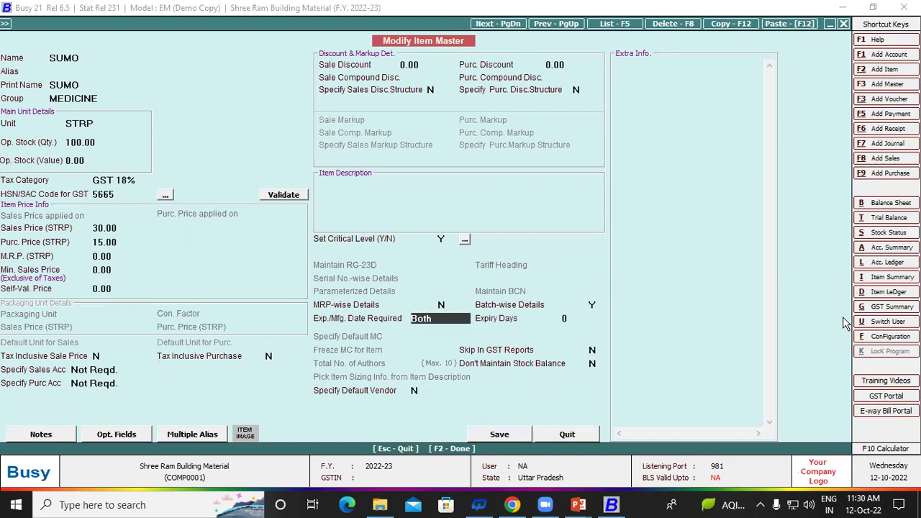
key("Return")
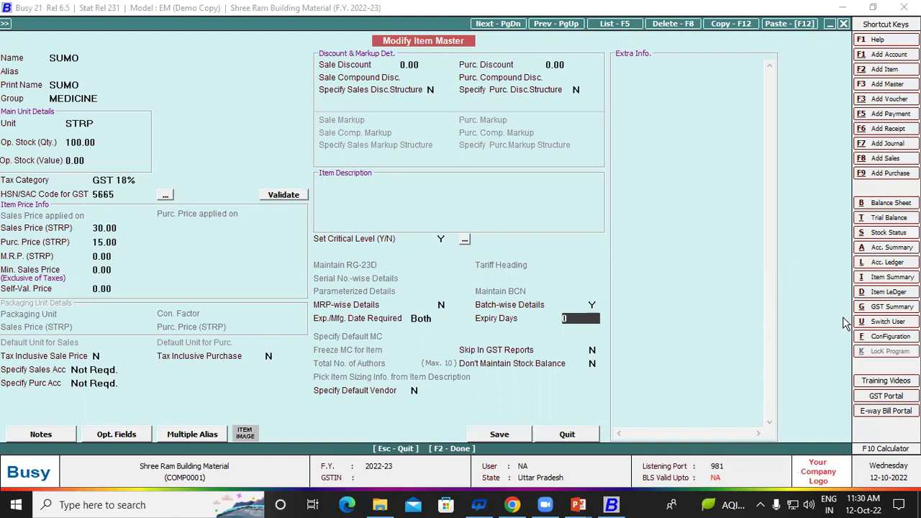
key("Return")
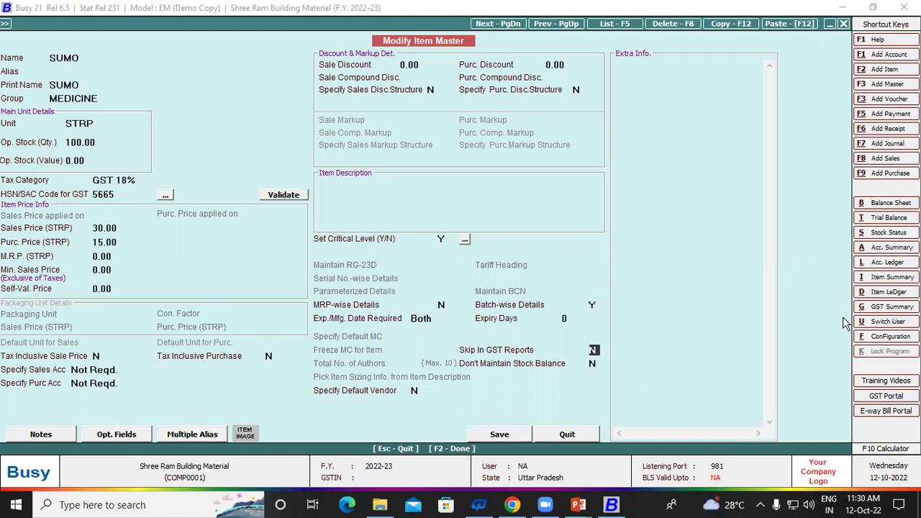
key("Return")
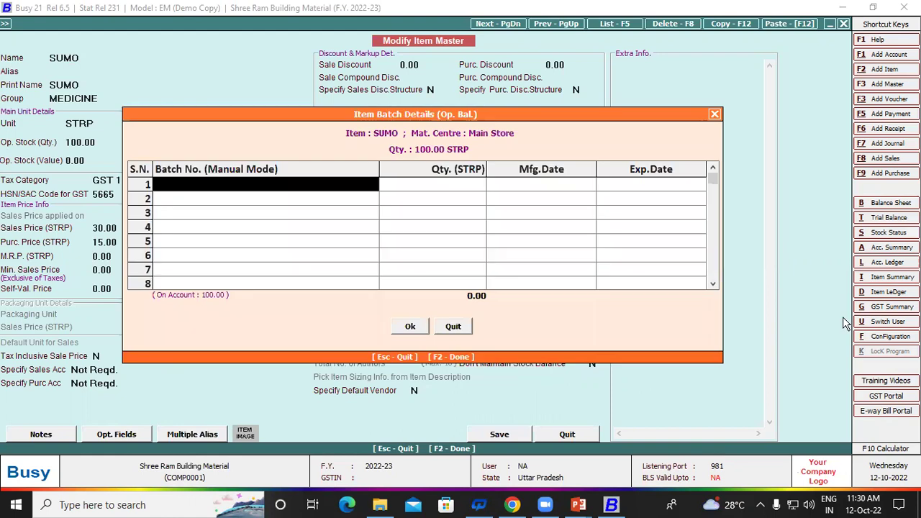
Step: Enter opening batch A3, manufactured 01-05-2022 and expiring 01-07-2022, then save SUMO's master
type("A3")
key("Return")
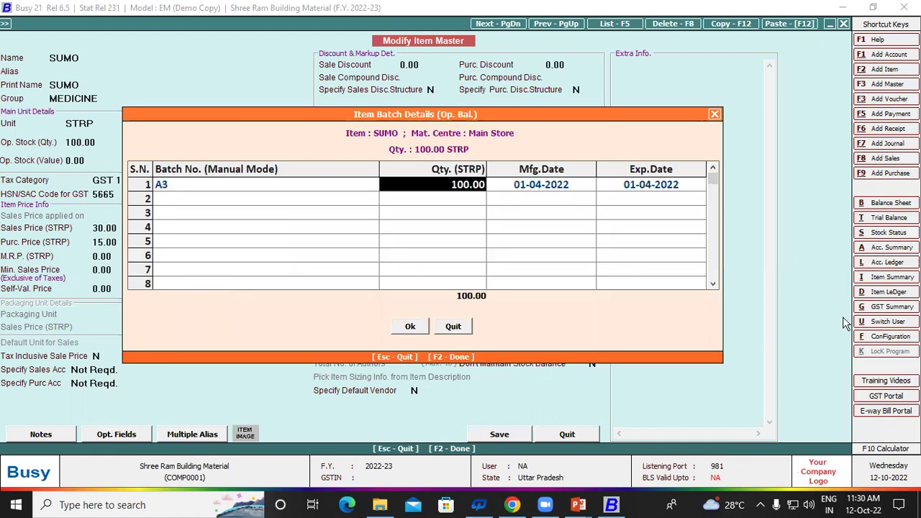
key("Return")
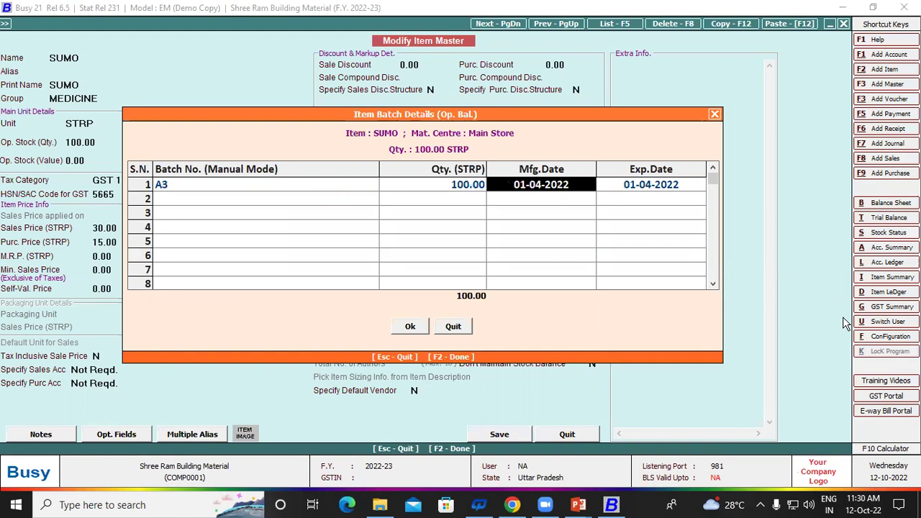
type("1-5")
key("Return")
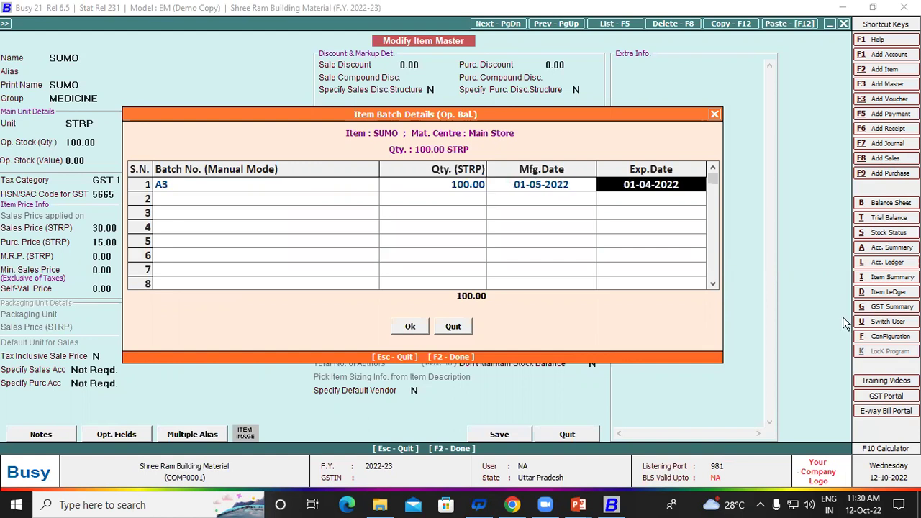
type("1-")
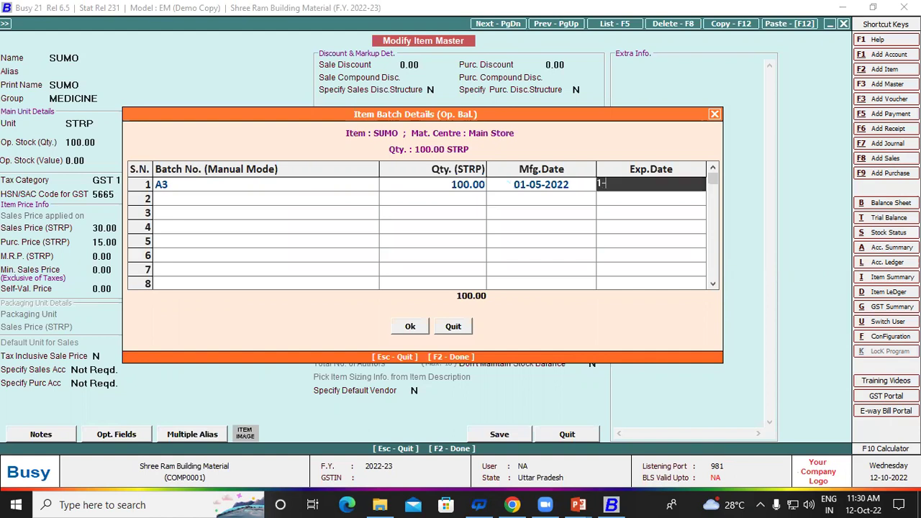
type("7")
key("Return")
key("F2")
key("Return")
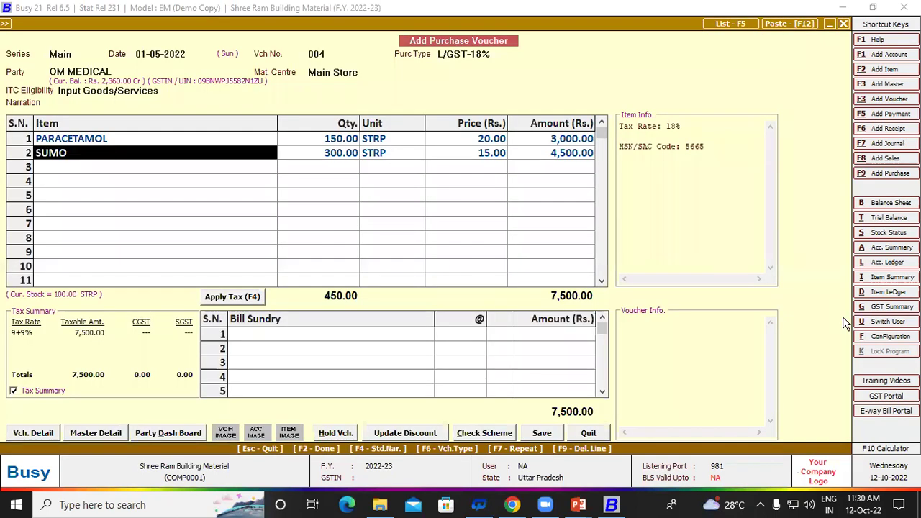
Step: Apply 9% CGST and SGST, confirm the GST bill details, and save voucher 004 at 8,850.00
key("Tab")
key("F4")
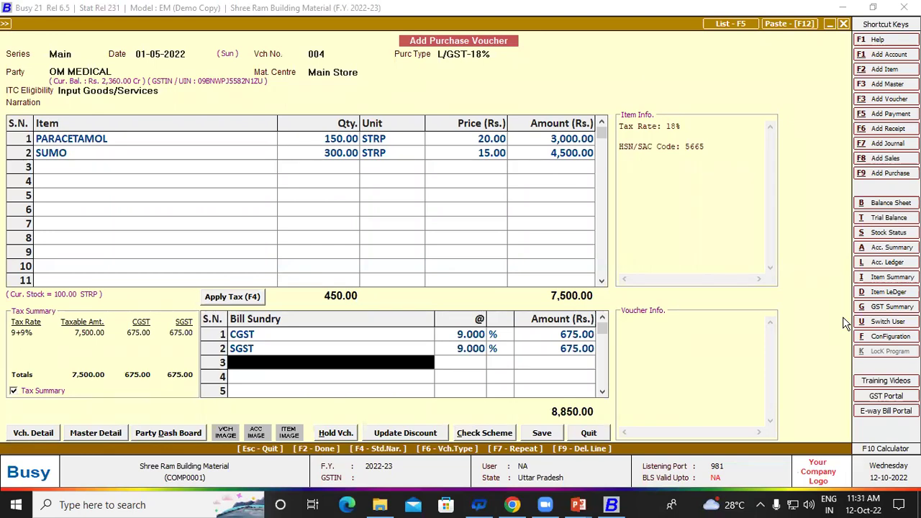
key("Return")
key("Return")
key("Return")
key("Return")
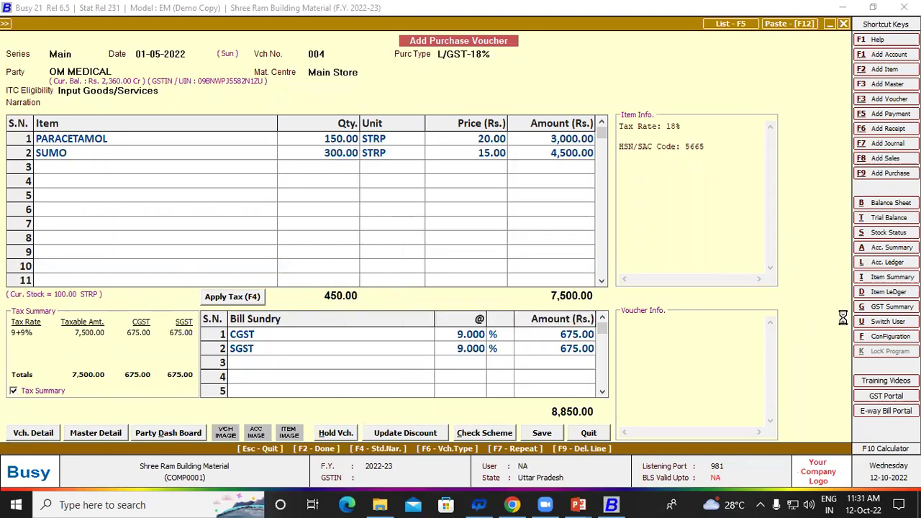
key("Return")
key("Return")
key("Return")
key("Return")
key("Return")
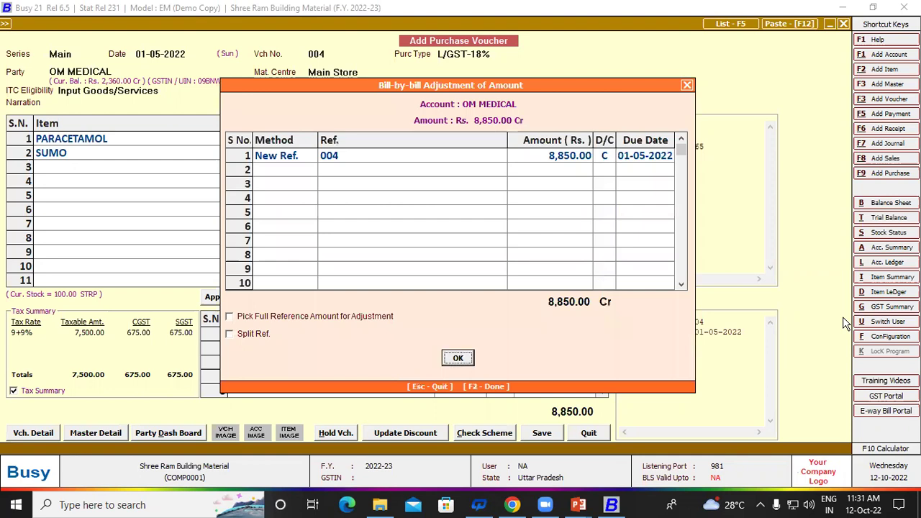
key("Return")
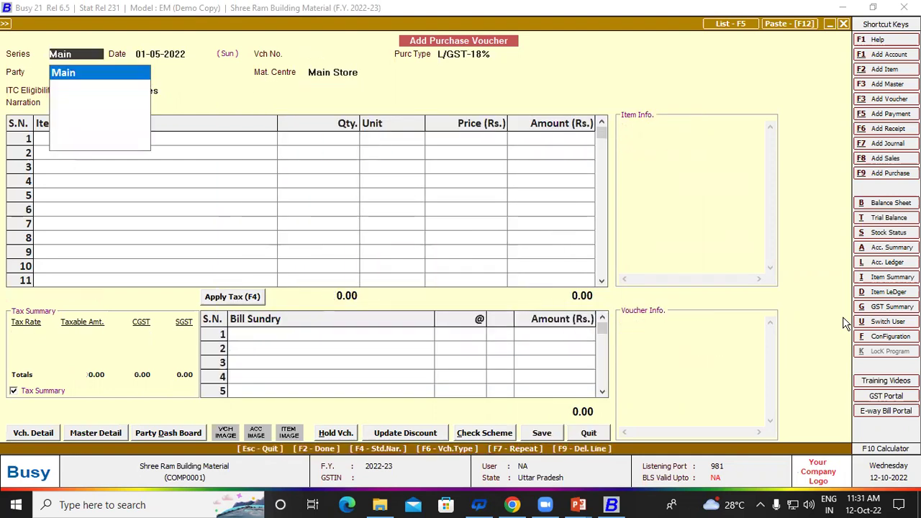
key("Escape")
key("Escape")
Step: Run the Closing Stock Alphabetical Balances Only report for the MEDICINE item group
key("s")
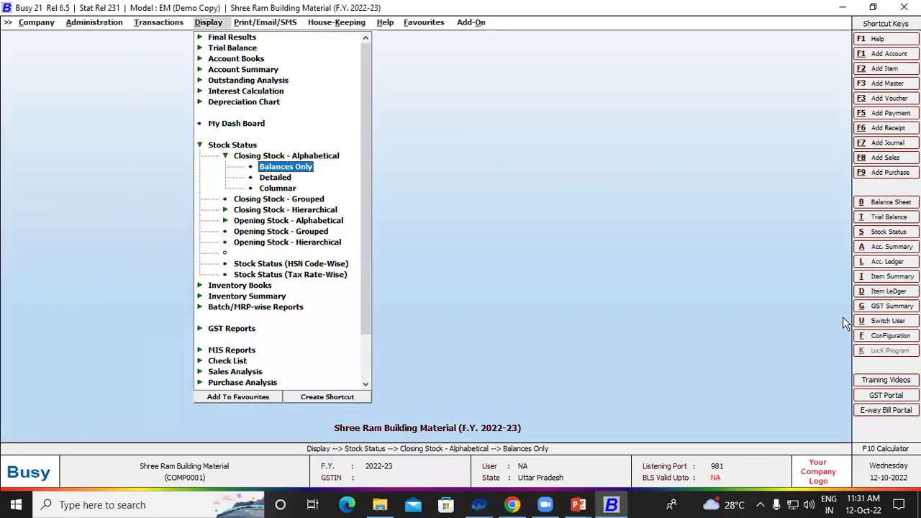
key("Escape")
key("Escape")
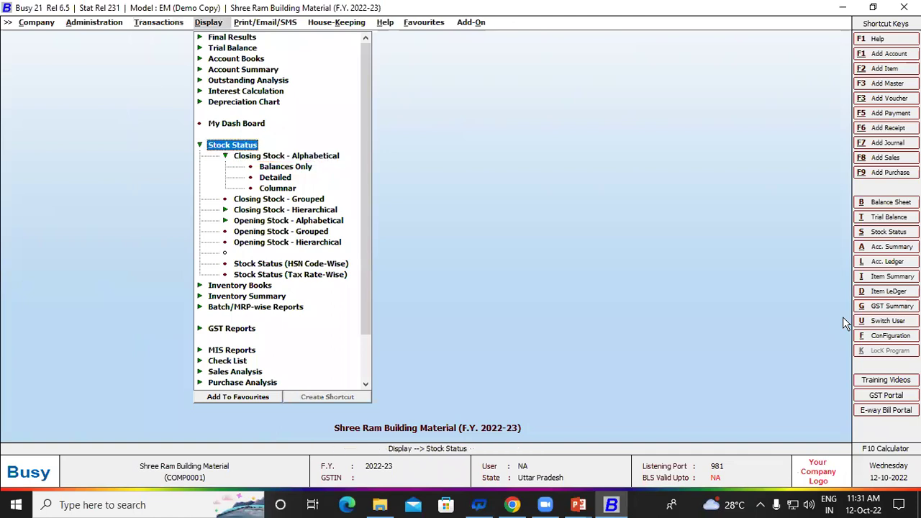
key("Down")
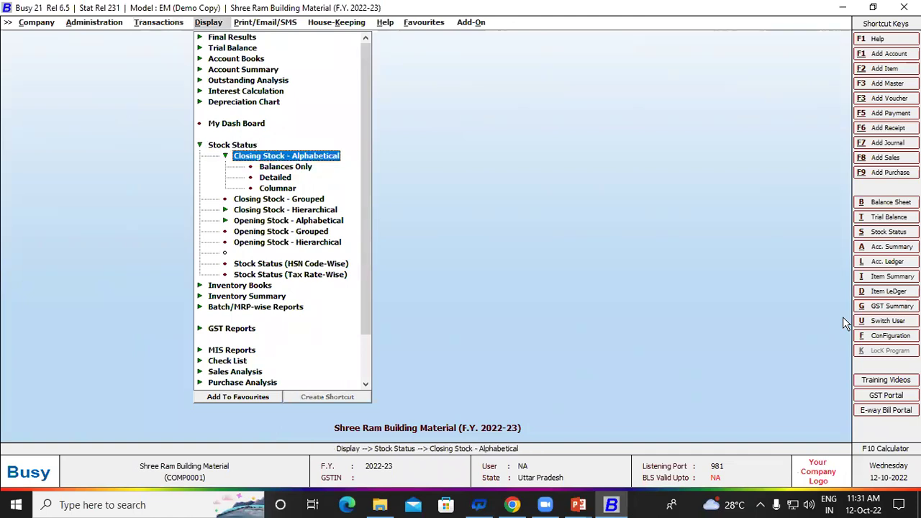
key("Down")
key("Return")
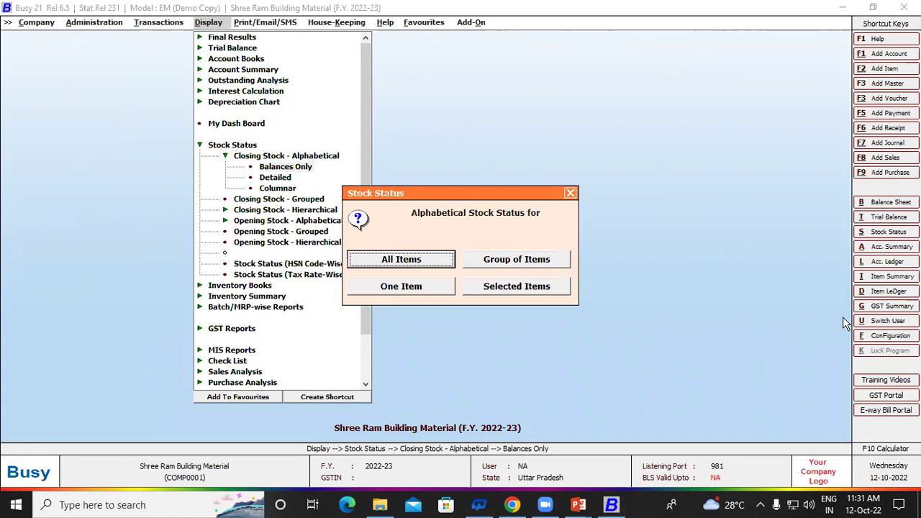
key("Right")
key("Return")
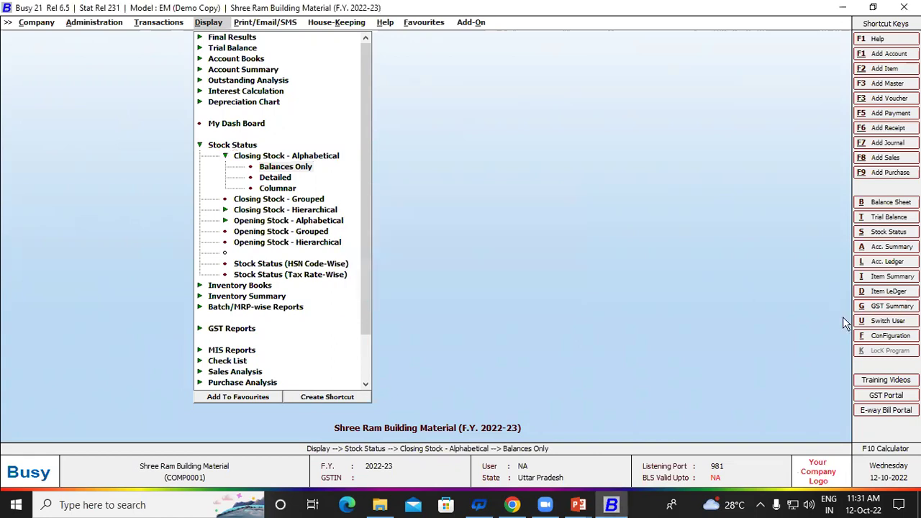
type("me")
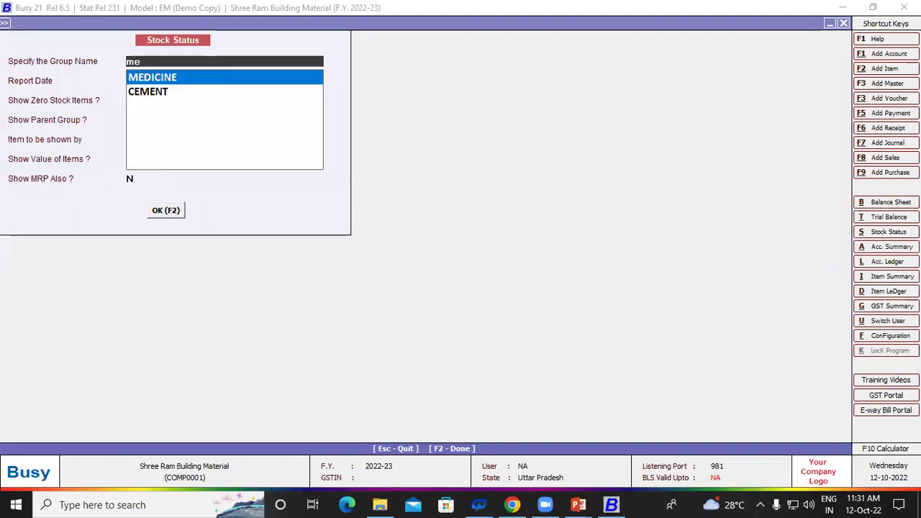
key("Return")
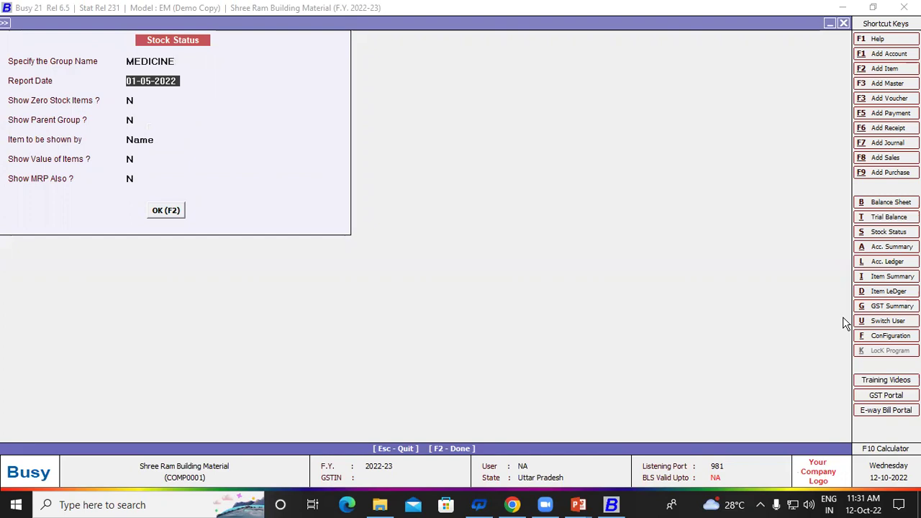
key("F2")
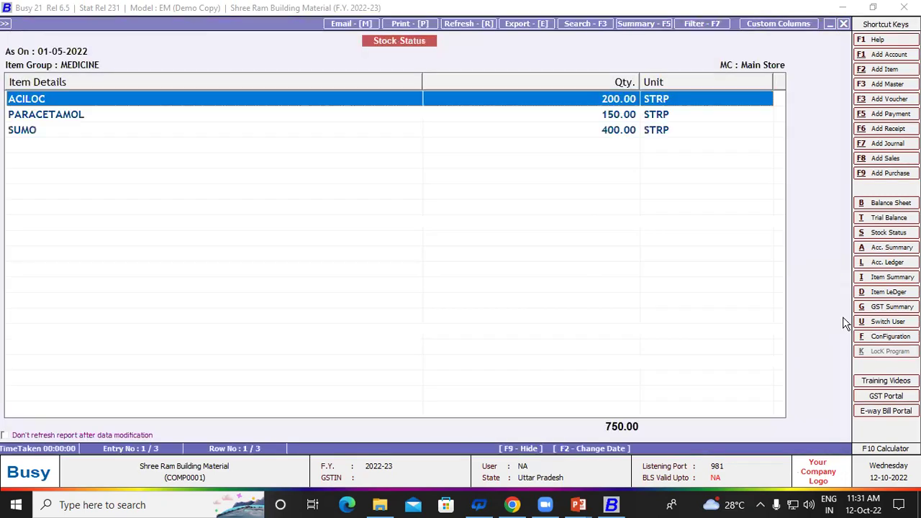
Step: Review the rows ACILOC 200, PARACETAMOL 150 and SUMO 400, then close the report
key("Down")
key("Down")
key("Up")
key("Up")
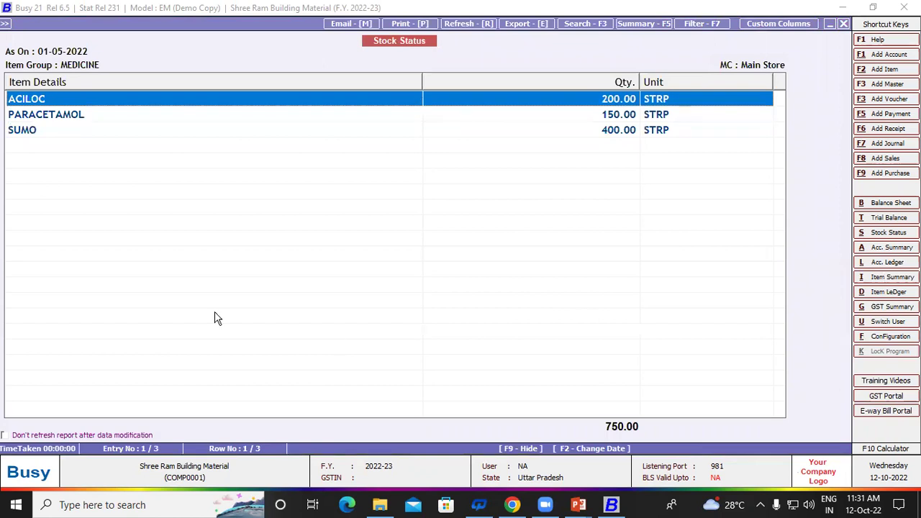
left_click(36, 117)
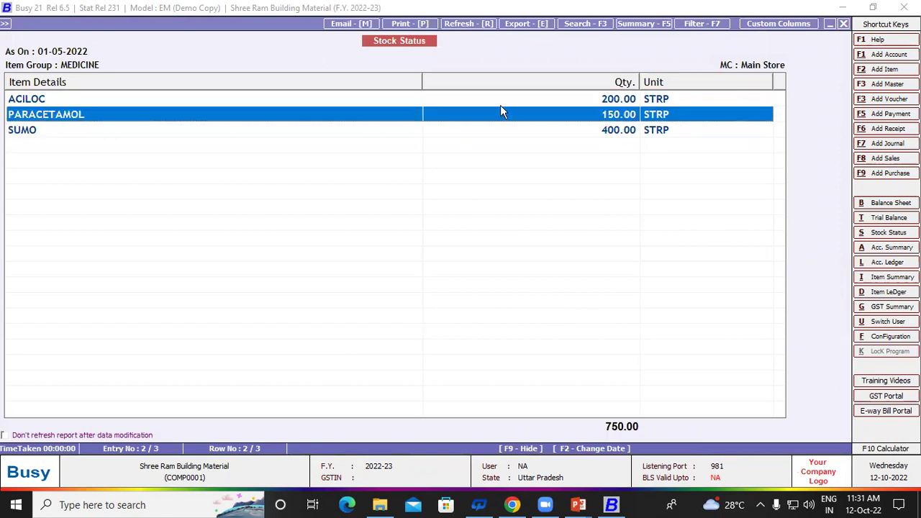
left_click(91, 129)
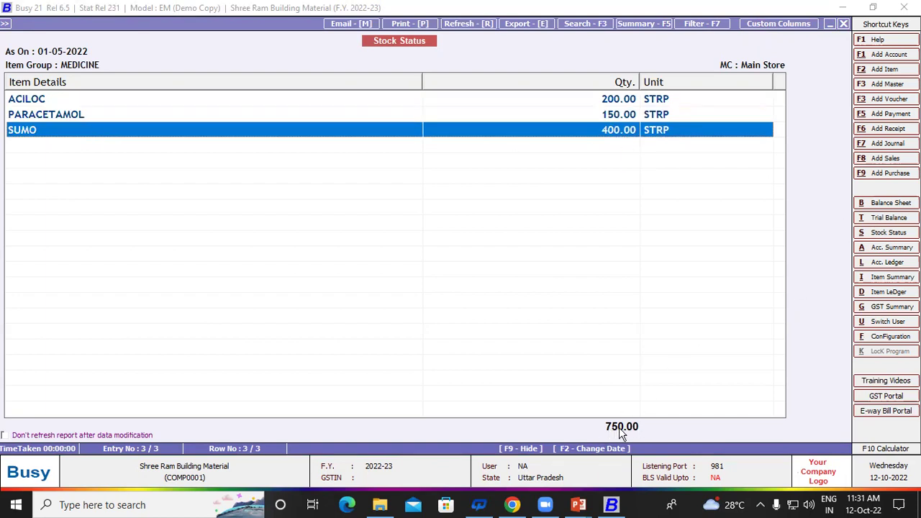
key("Escape")
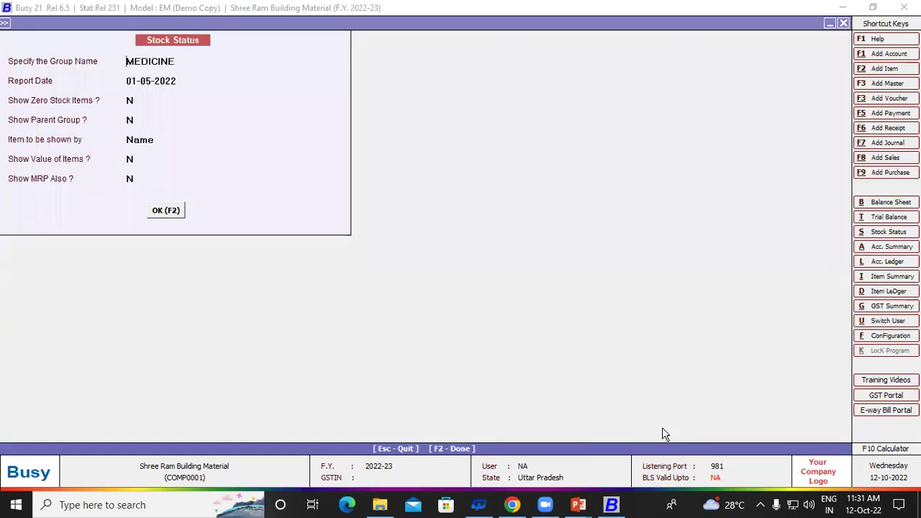
Step: Back out to the report list and open Batch-wise Stock under Batch/MRP-wise Reports
key("Escape")
key("Escape")
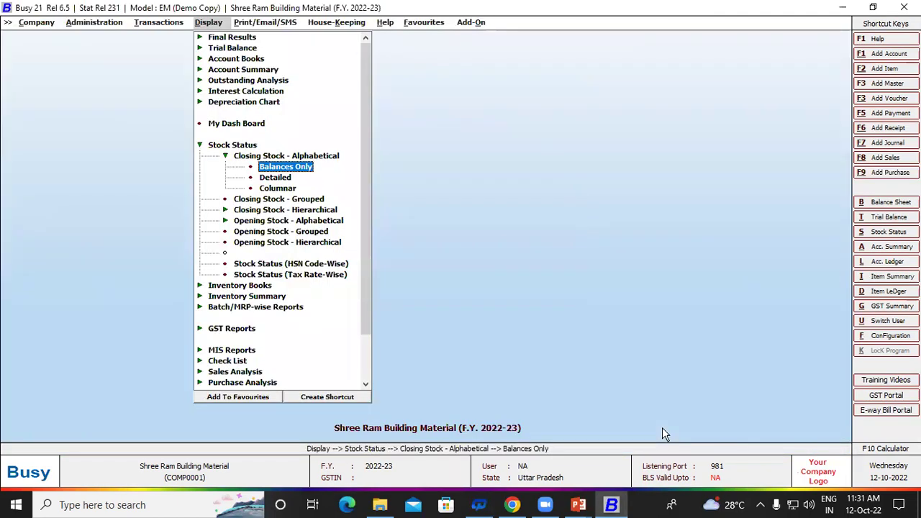
key("Escape")
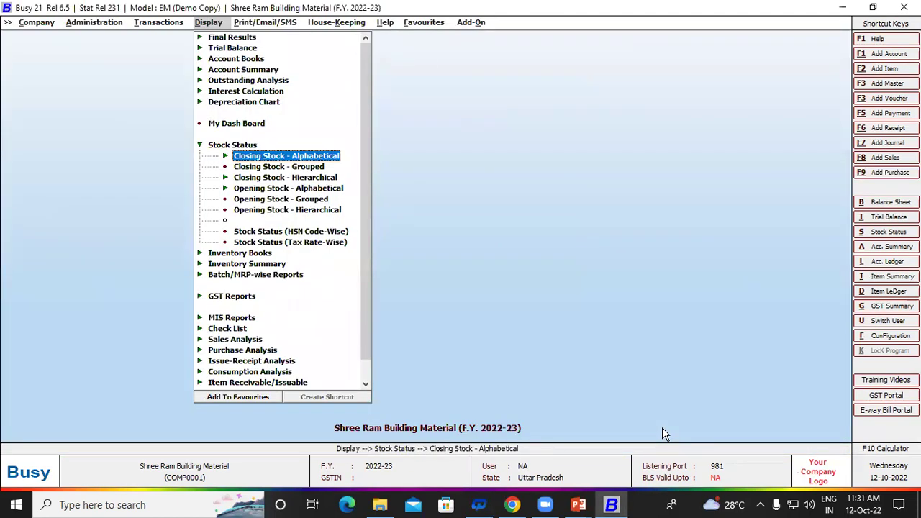
key("Up")
key("Up")
key("Up")
key("Up")
key("Down")
key("Down")
key("Down")
key("Return")
key("Down")
key("Down")
key("Down")
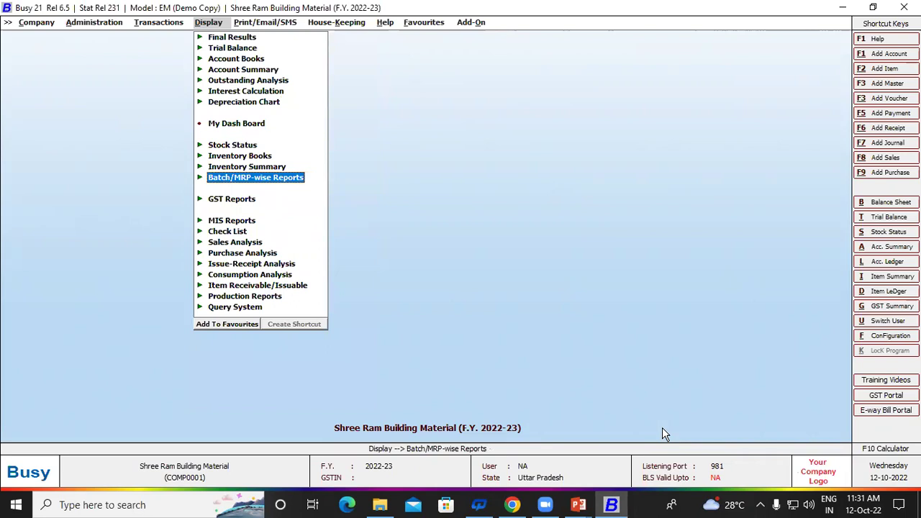
key("Return")
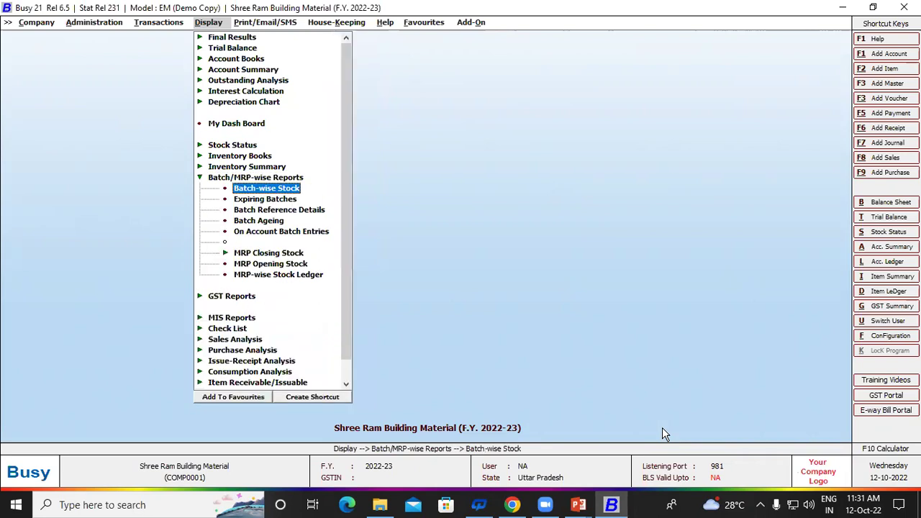
key("Down")
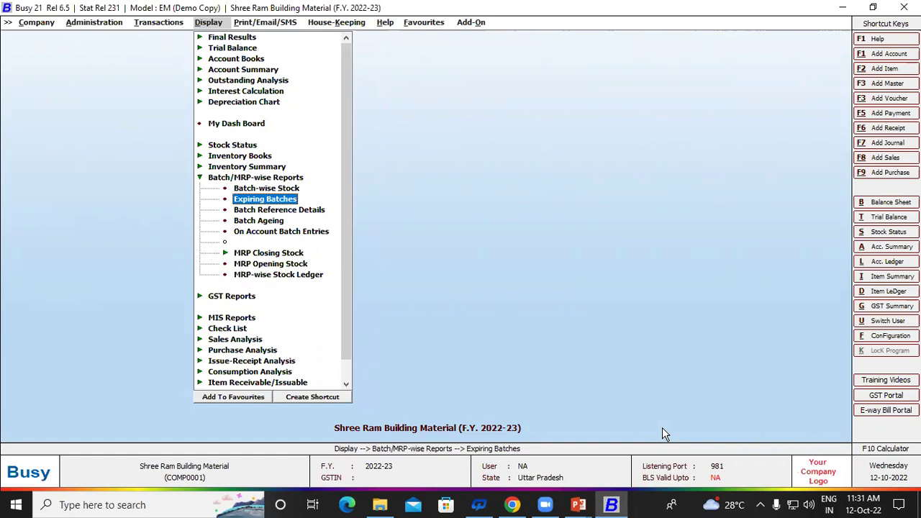
key("Up")
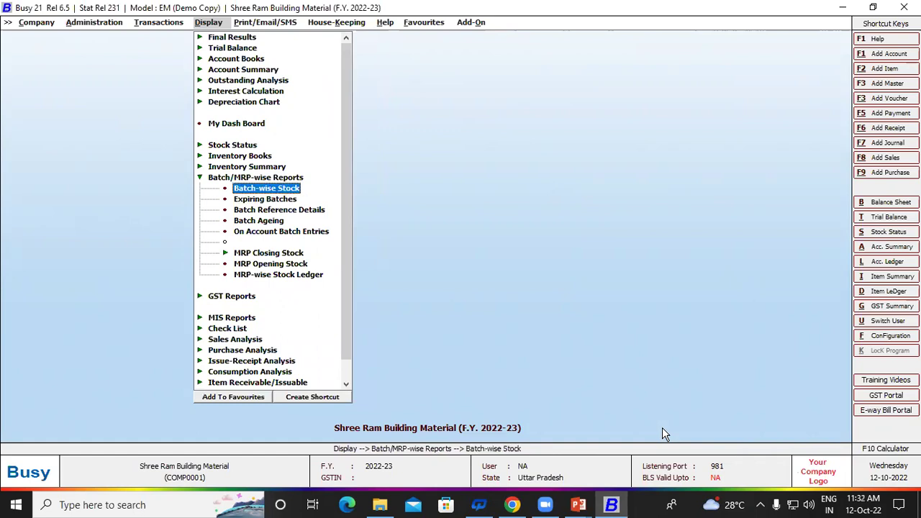
key("Return")
Step: Run Batch-wise Stock for group MEDICINE with entry-wise details, showing A1 200, A2 150, A3 100
key("Right")
key("Return")
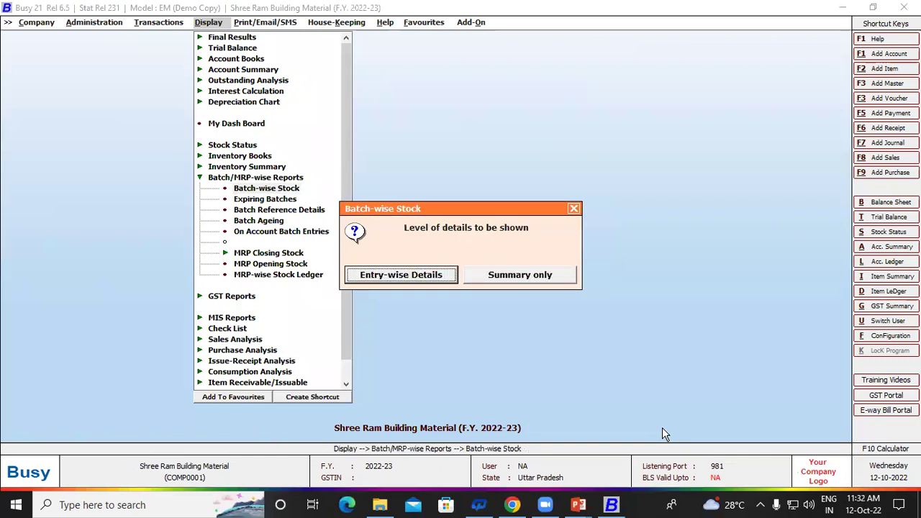
key("Return")
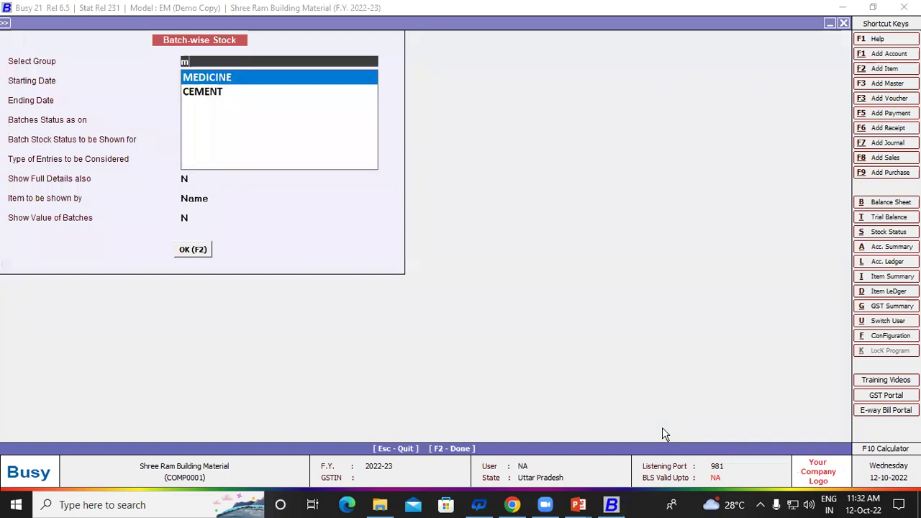
key("Return")
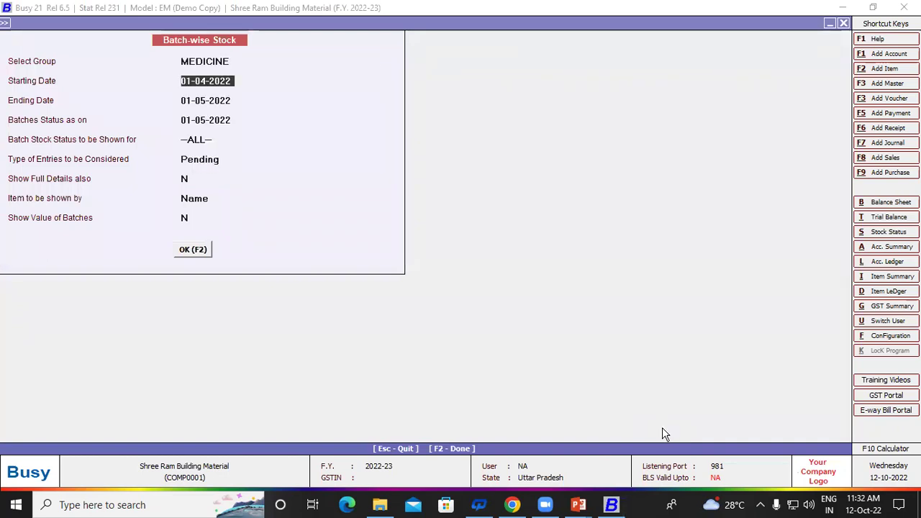
key("F2")
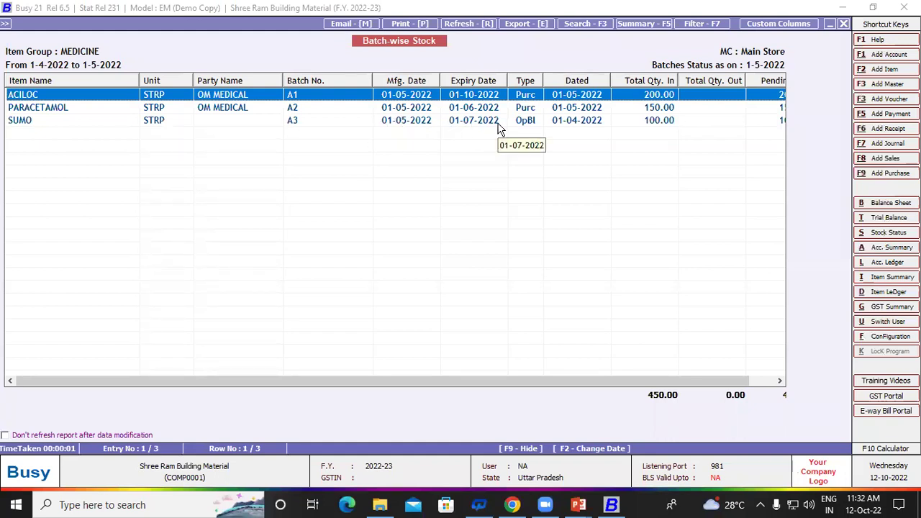
key("Escape")
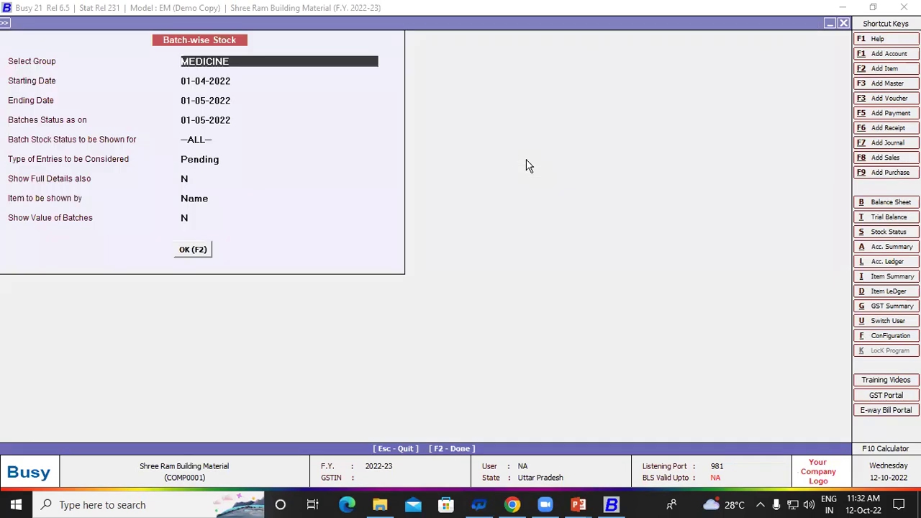
Step: Open the Expiring Batches report for the MEDICINE group with entry-wise details
key("Escape")
key("Escape")
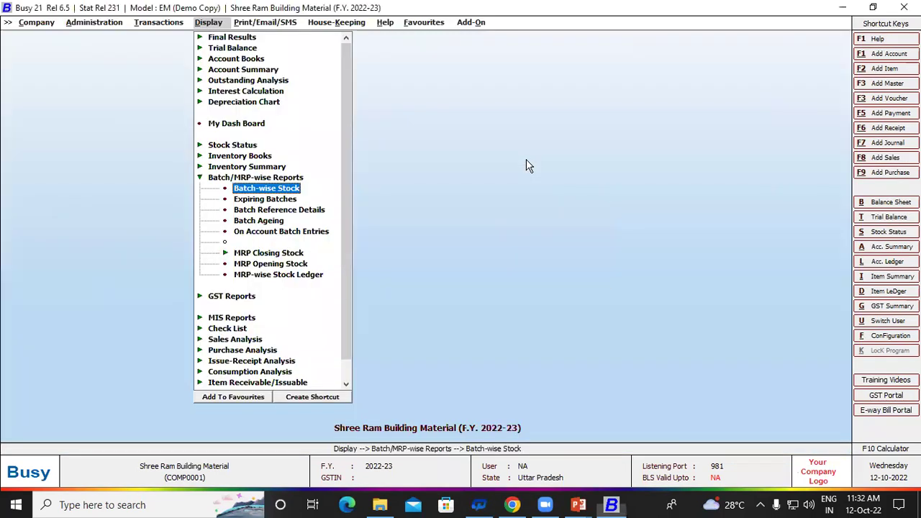
key("Down")
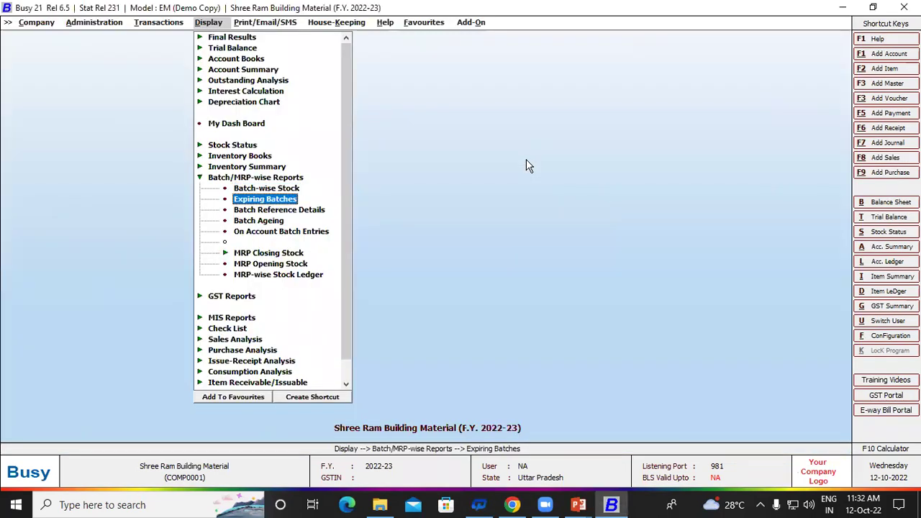
key("Return")
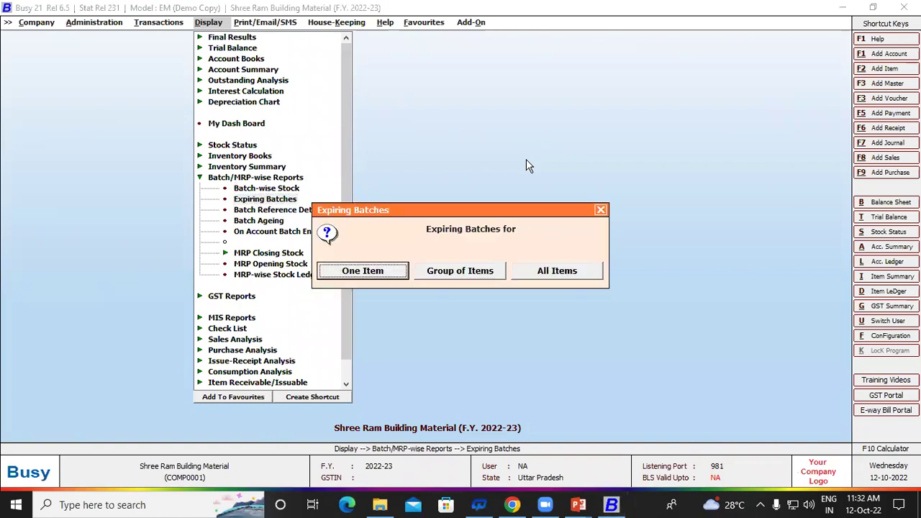
key("Right")
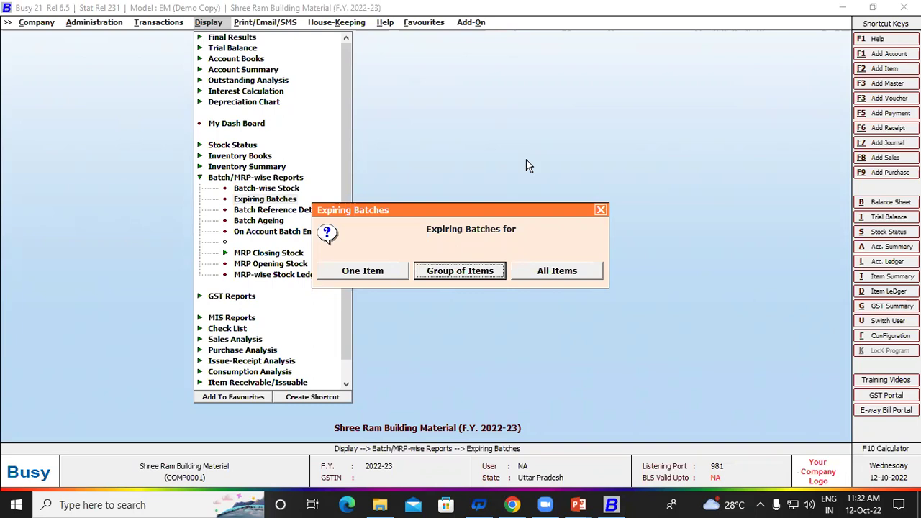
key("Return")
key("Return")
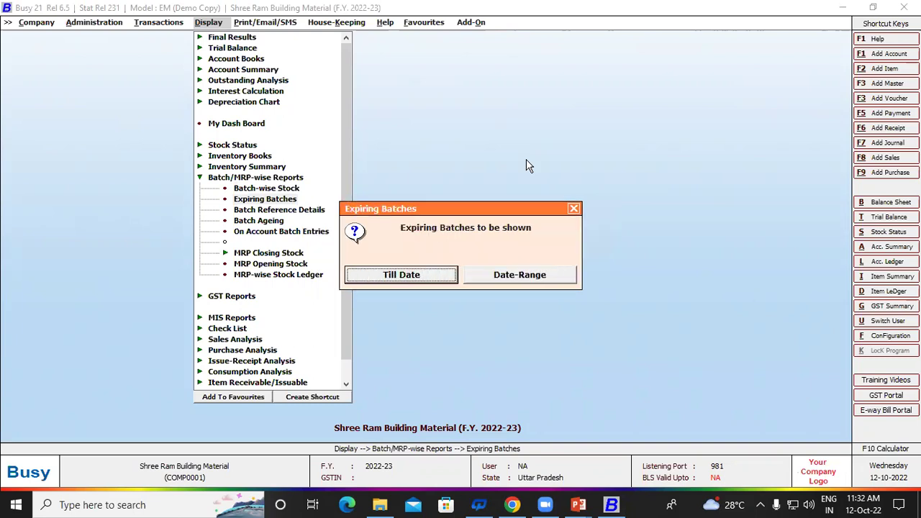
key("Return")
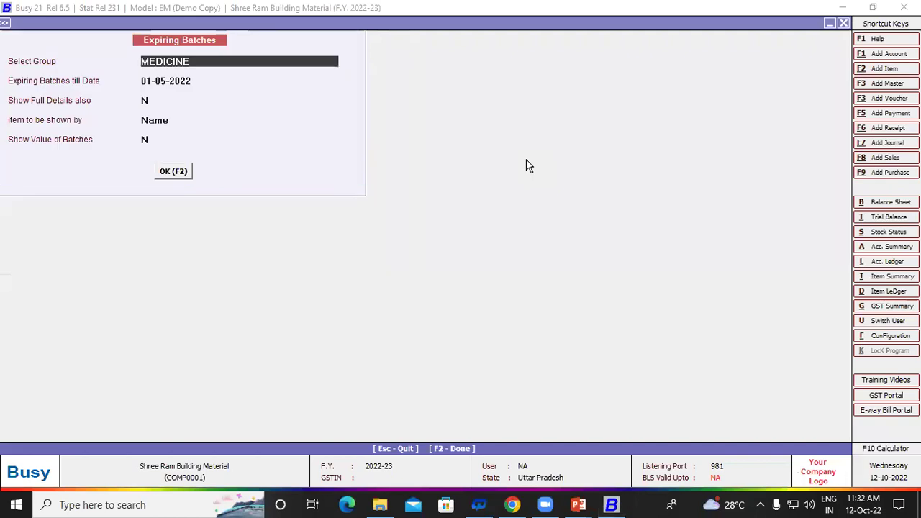
key("Return")
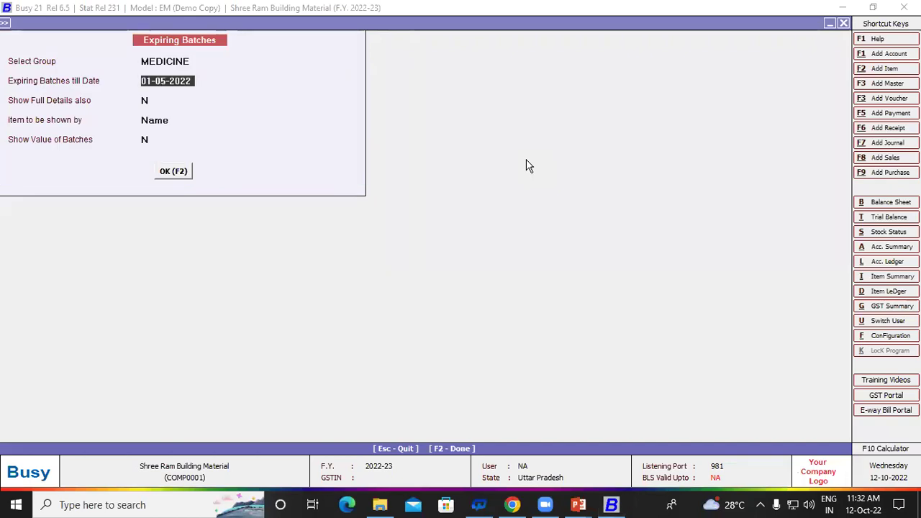
Step: Set cut-off date 01-07-2022, Show Full Details Y and Show Value Y, and generate the report
type("1-0")
type("7")
key("Return")
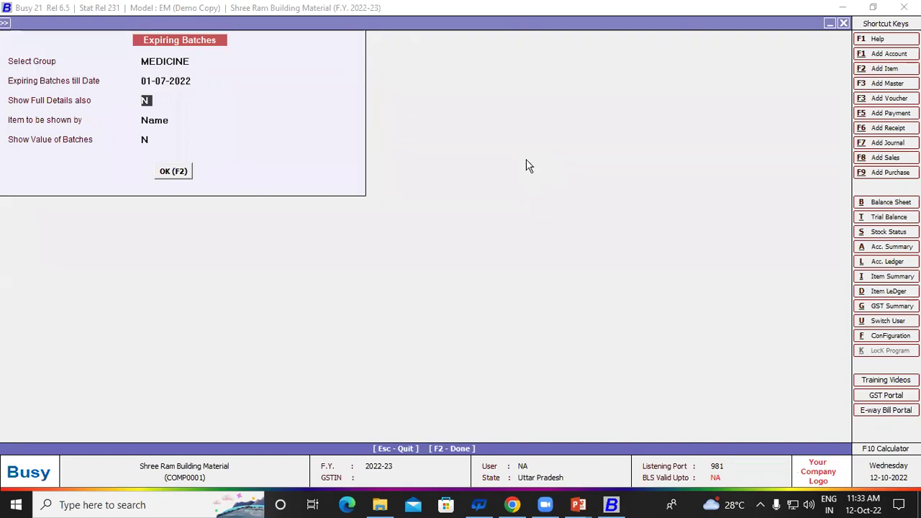
type("Y")
key("Return")
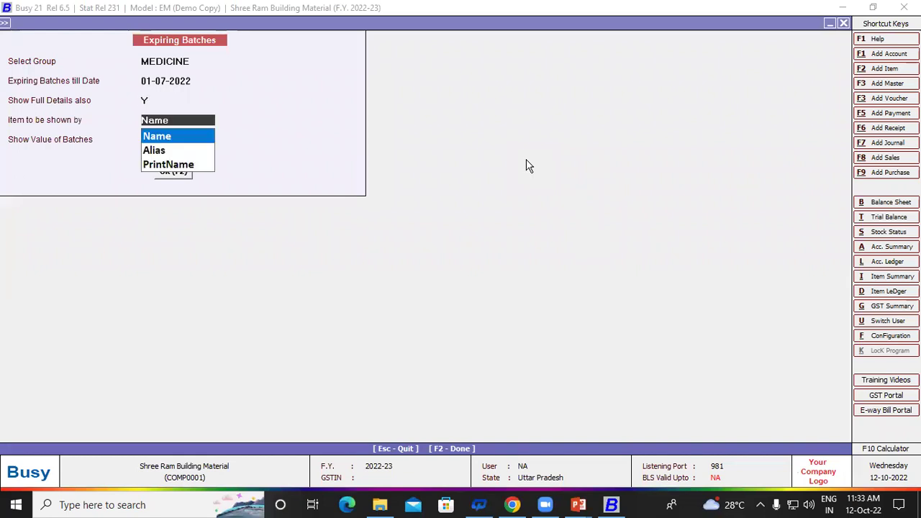
key("Return")
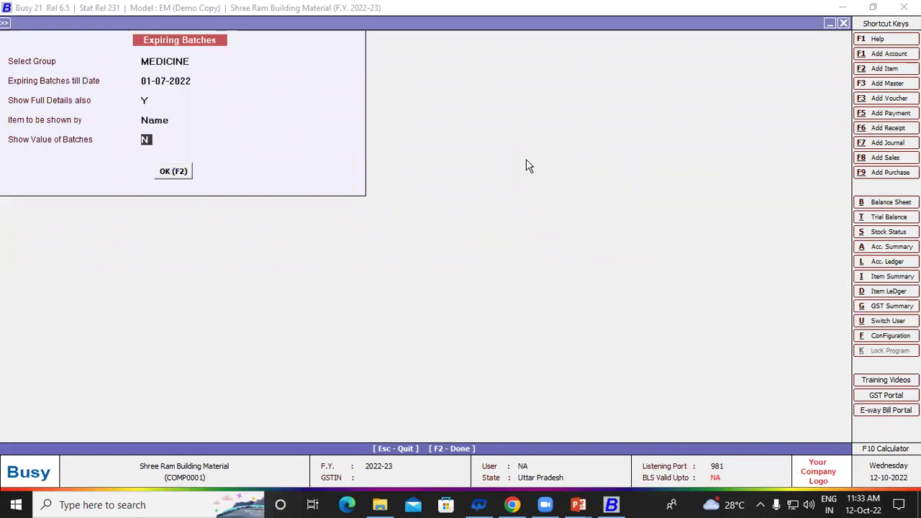
type("Y")
key("Return")
key("Return")
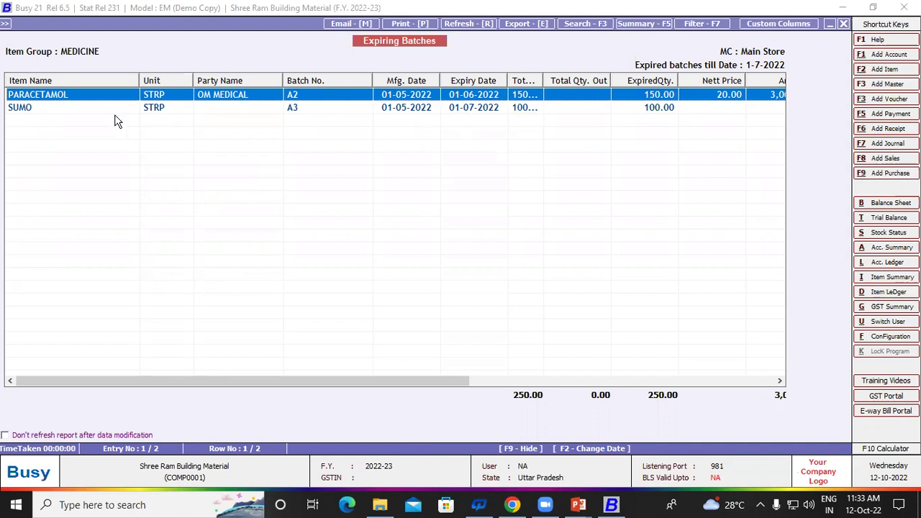
Step: Inspect SUMO's batch and item details, then back out of the expiring batches report
left_click(470, 110)
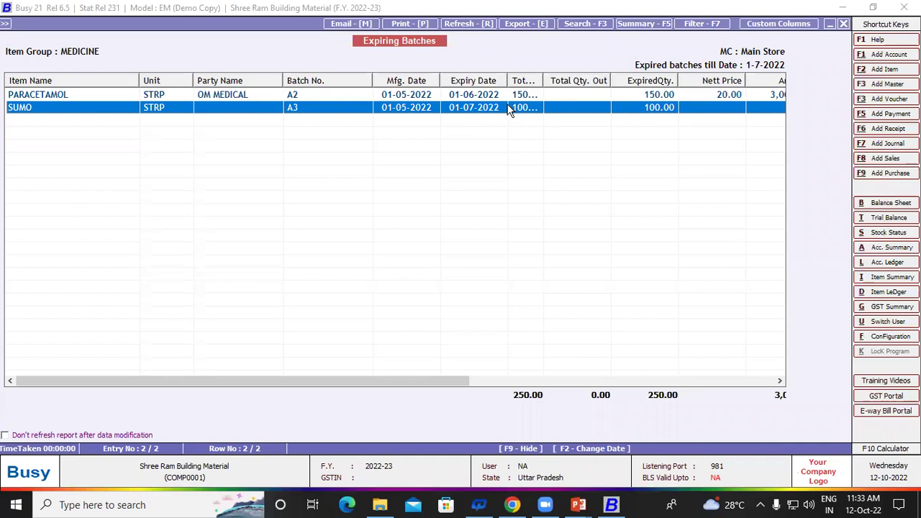
key("Return")
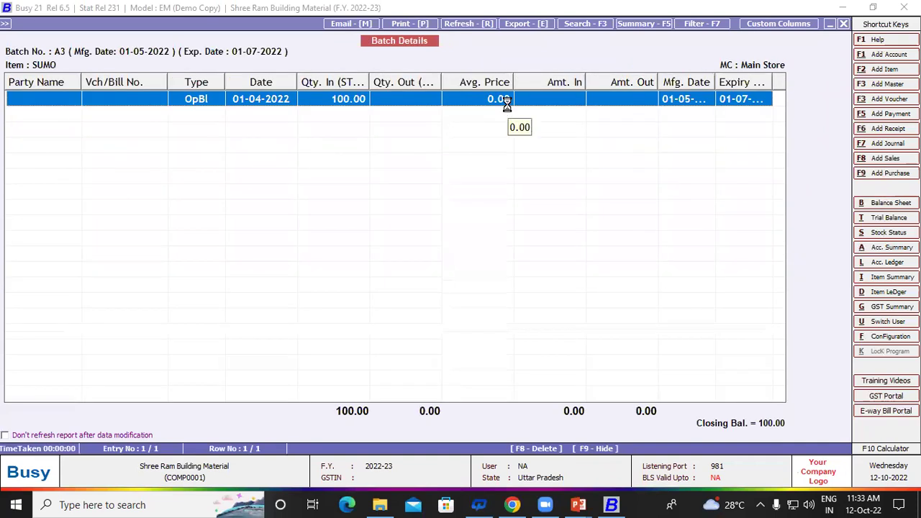
key("Return")
key("Escape")
key("Escape")
key("Escape")
key("Return")
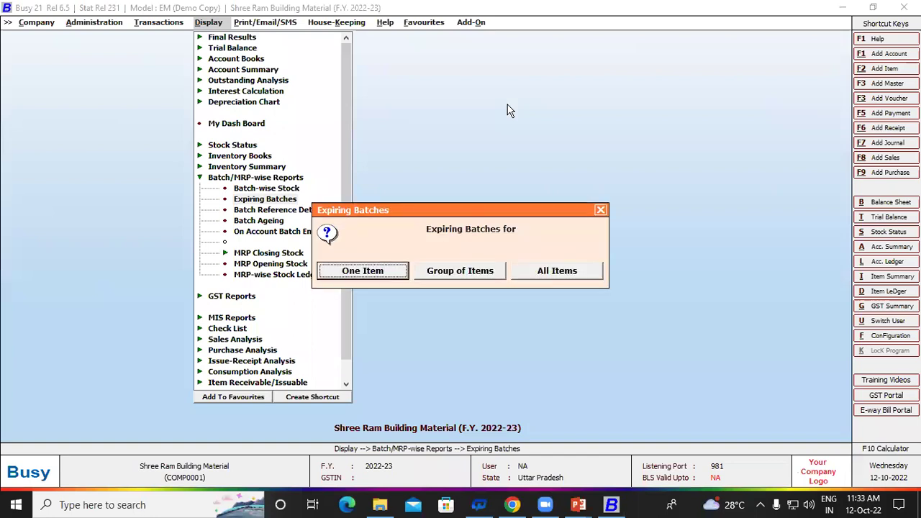
key("Escape")
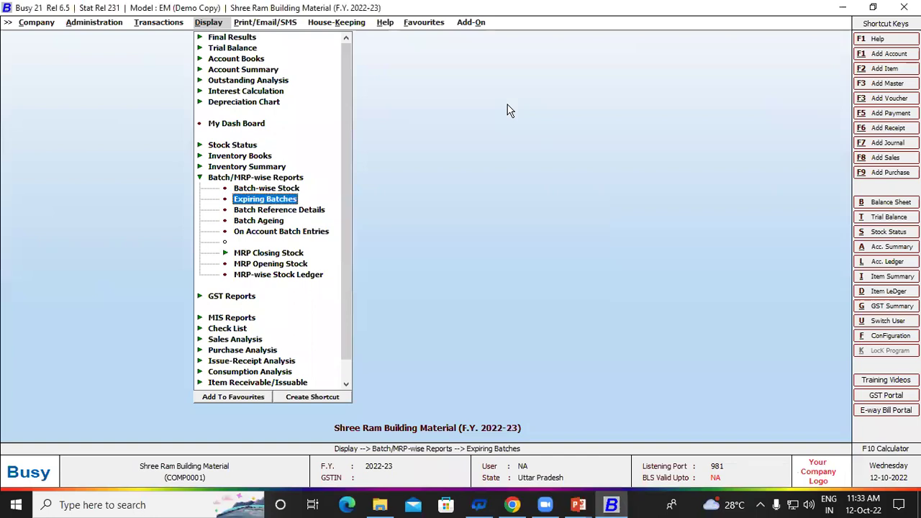
Step: Display the account ledger for OM MEDICAL
key("alt+l")
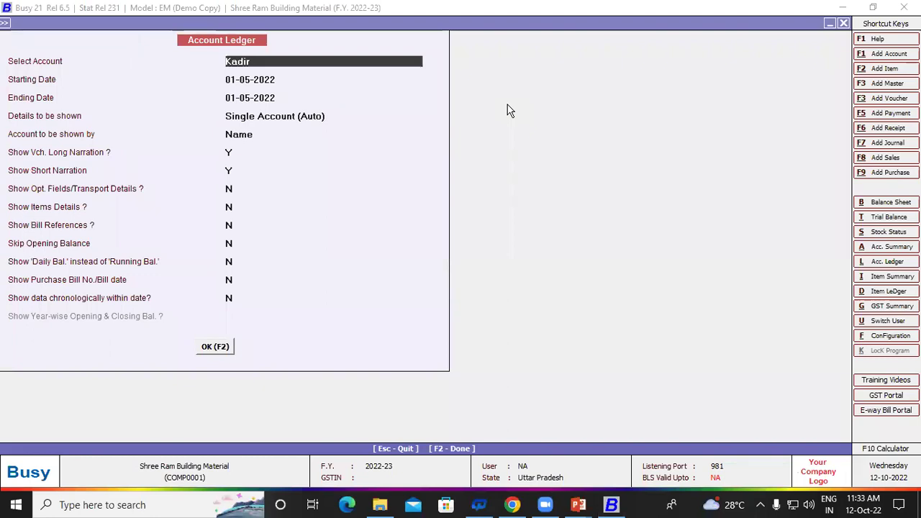
type("om")
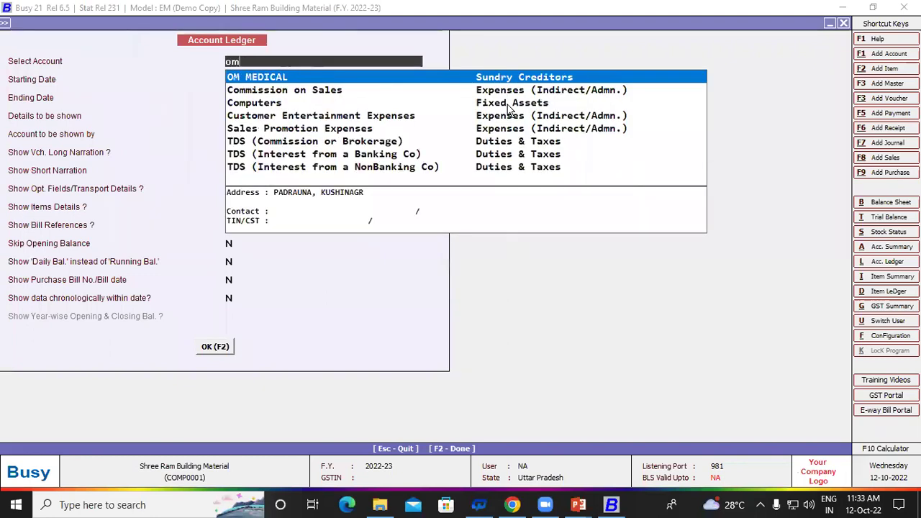
key("Return")
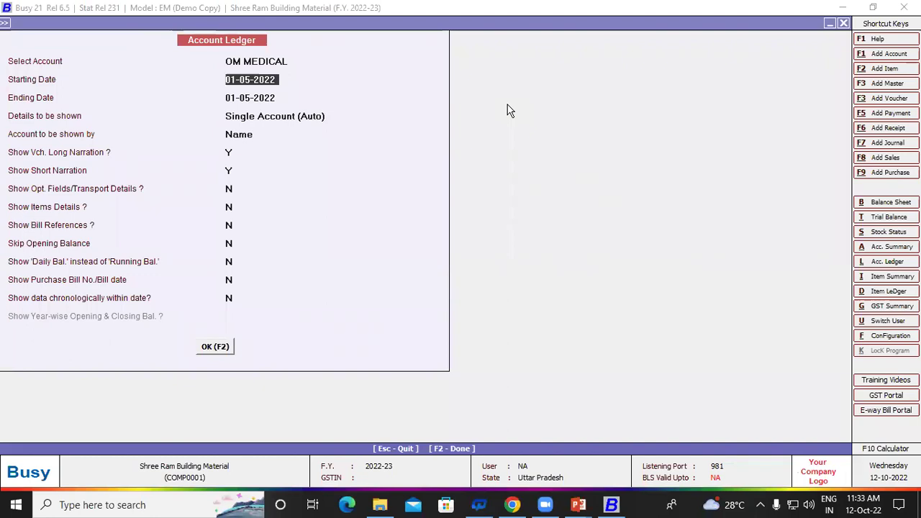
key("F2")
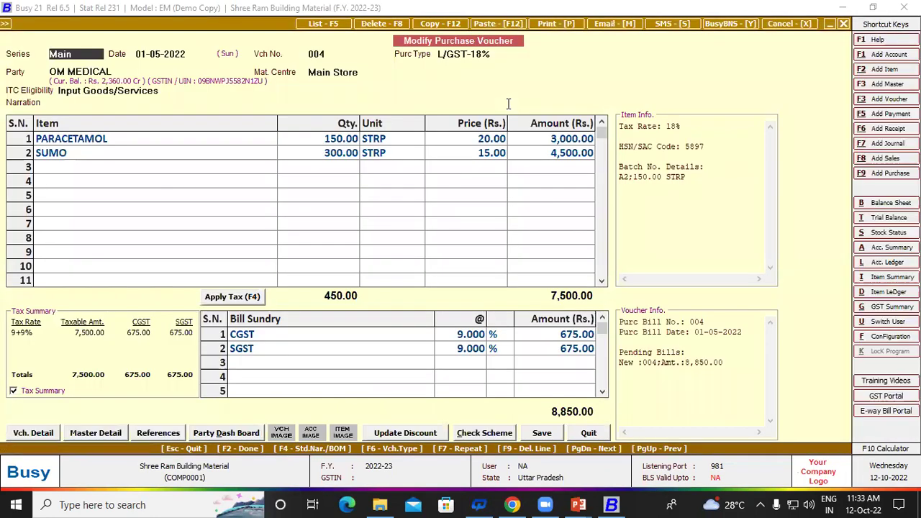
Step: Preview voucher 004 as a Purchase Invoice print, then return to the ledger
key("alt+p")
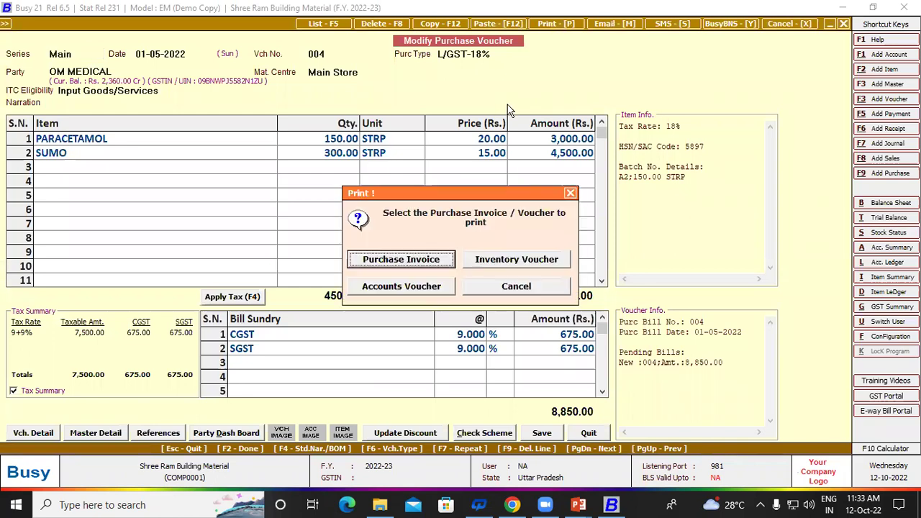
key("Return")
key("Return")
key("Return")
key("Right")
key("Return")
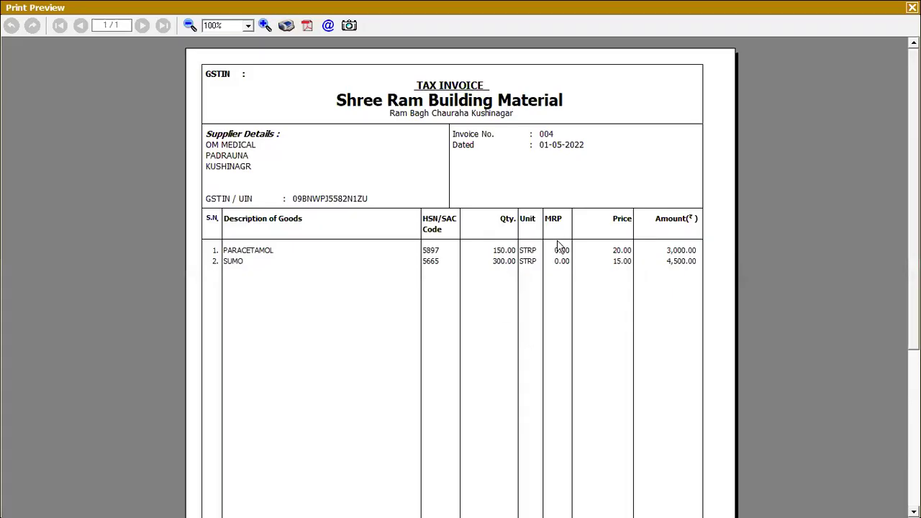
scroll(460, 277, "down", 5)
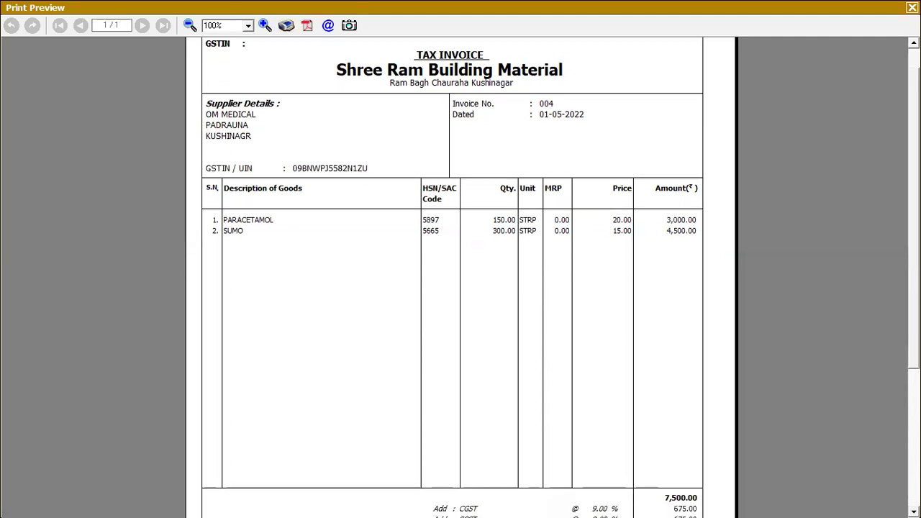
scroll(460, 277, "down", 1)
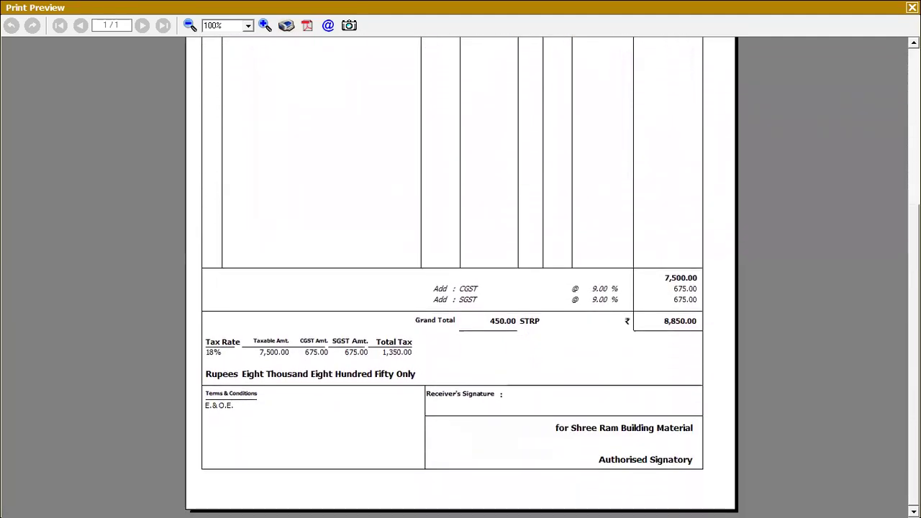
scroll(460, 277, "up", 6)
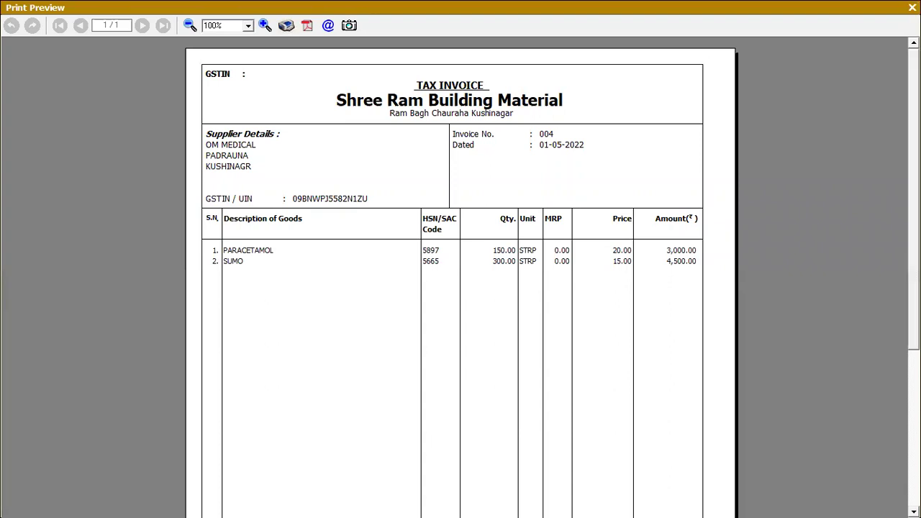
key("Escape")
key("Escape")
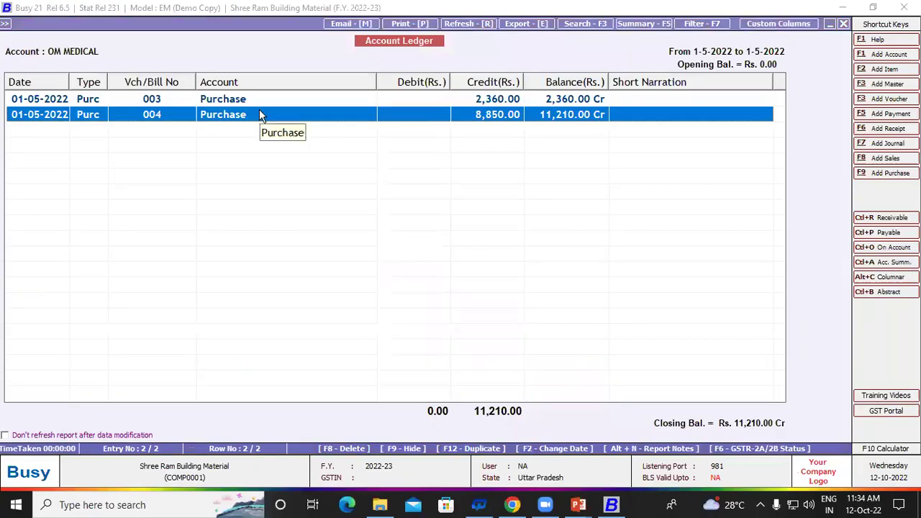
key("Escape")
key("Escape")
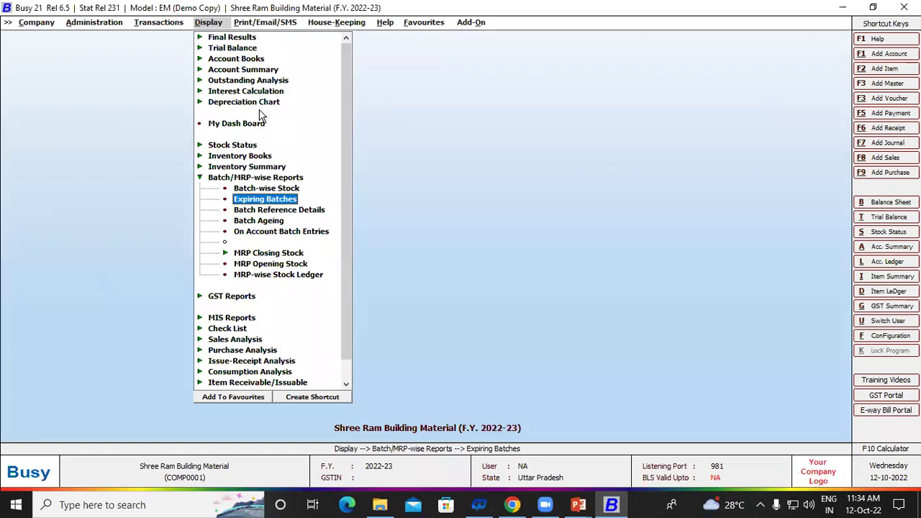
Step: Open the Standard Invoice/Document Printing settings for Purchase Invoice
key("f")
key("Down")
key("Down")
key("Down")
key("Down")
key("Down")
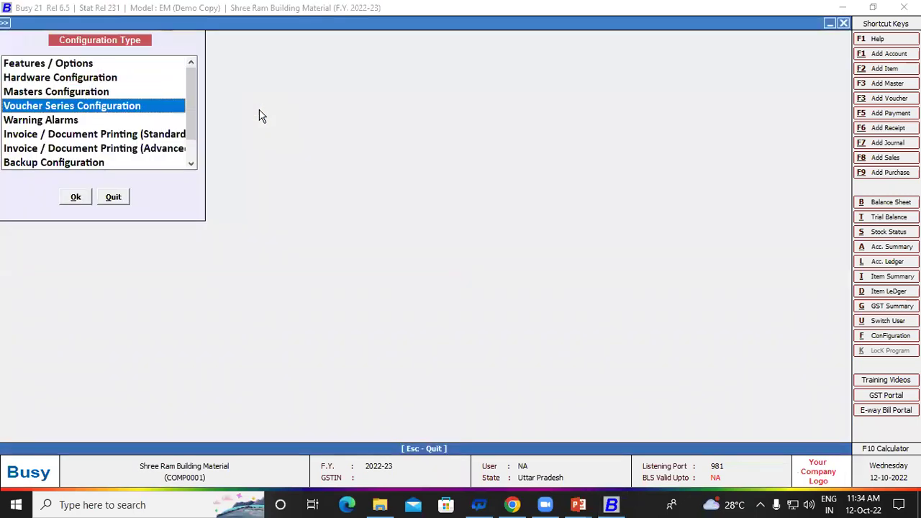
key("Return")
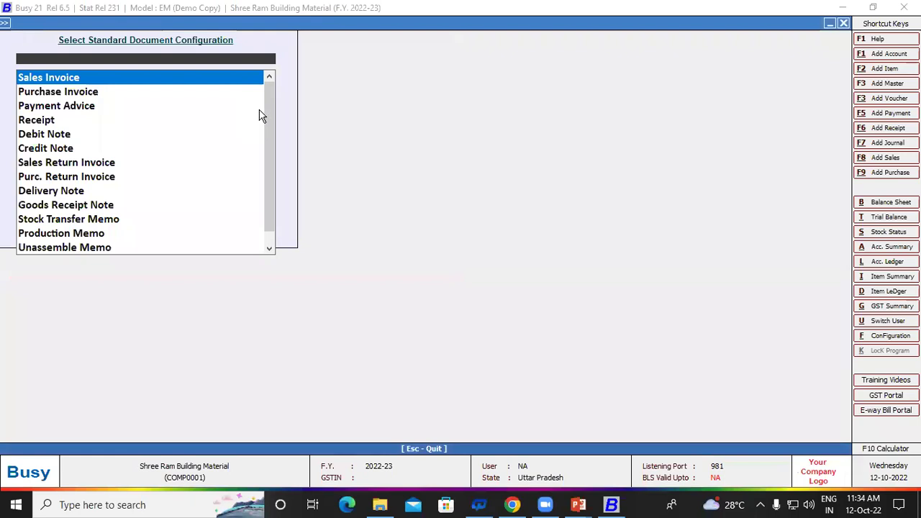
key("Down")
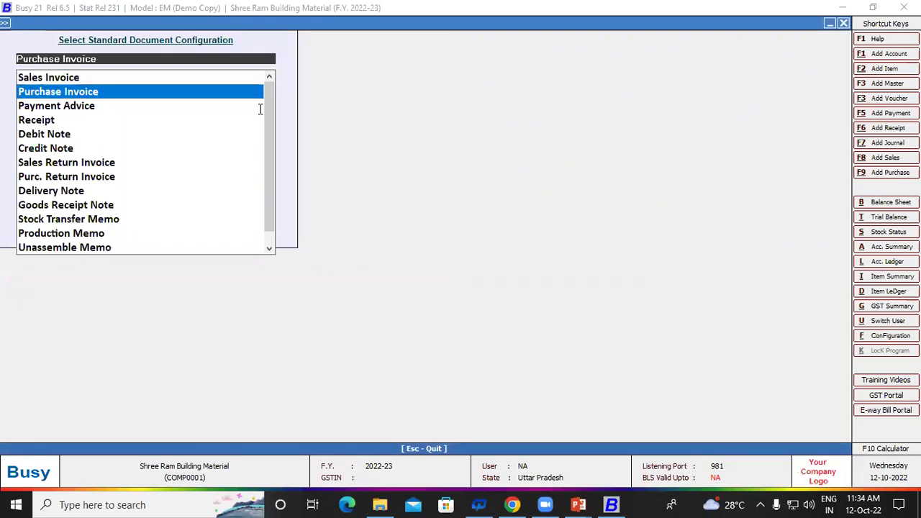
key("Return")
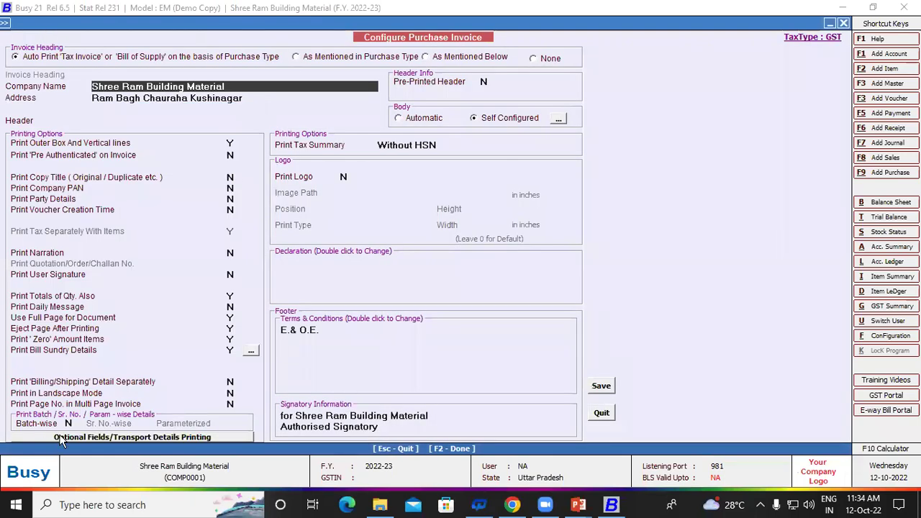
Step: Set Batch-wise printing to Y and Print Tax Summary to With HSN, and save
left_click(69, 424)
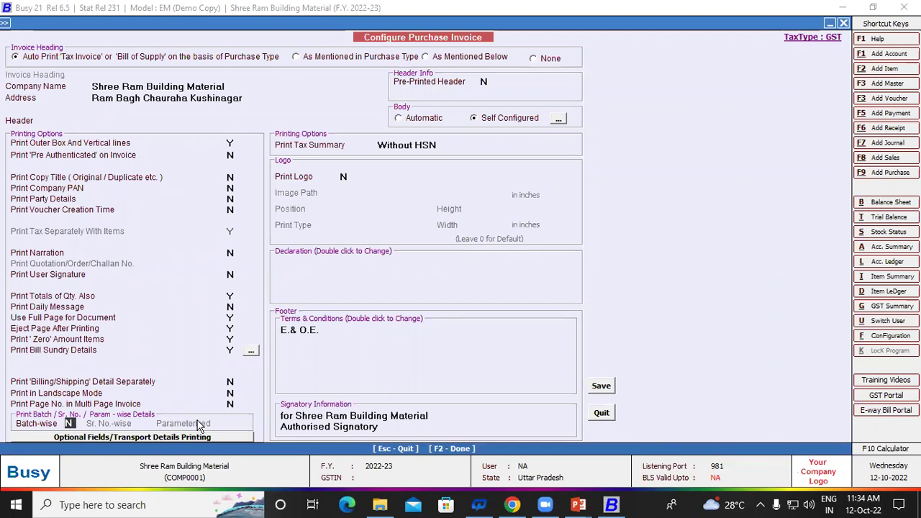
key("y")
key("Return")
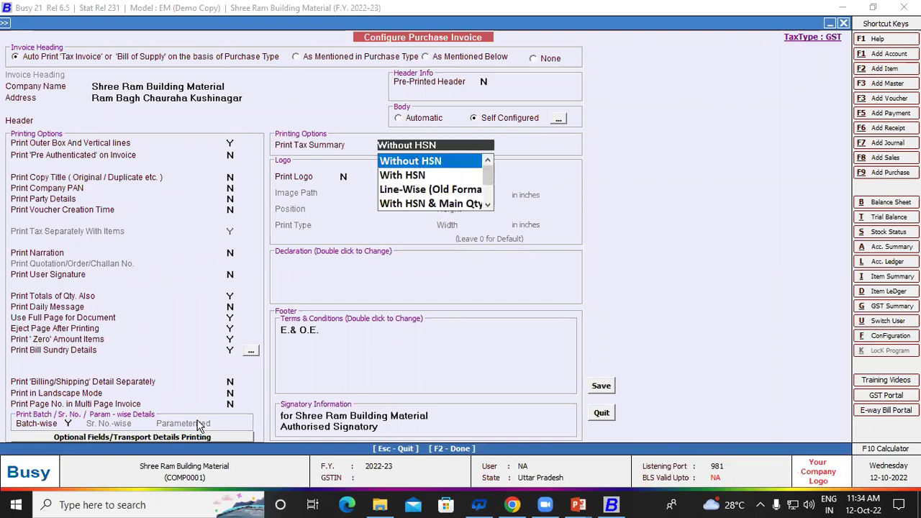
key("Down")
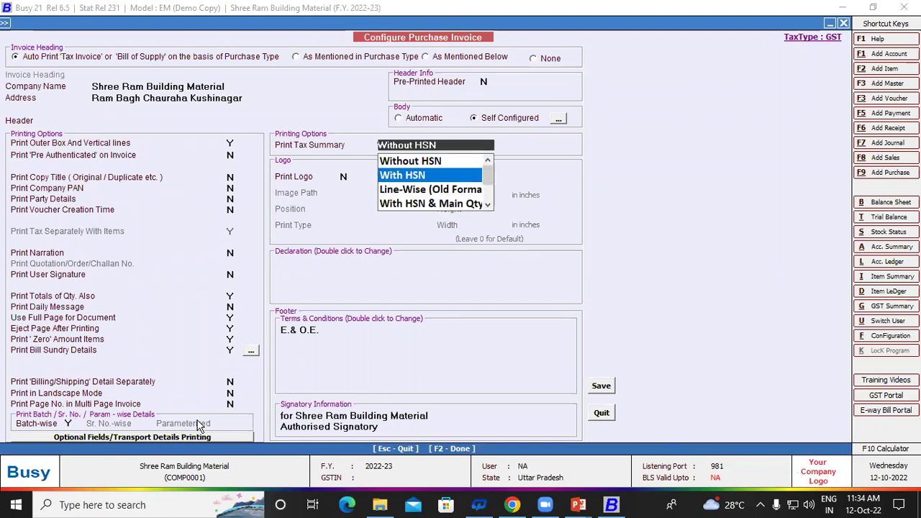
key("Return")
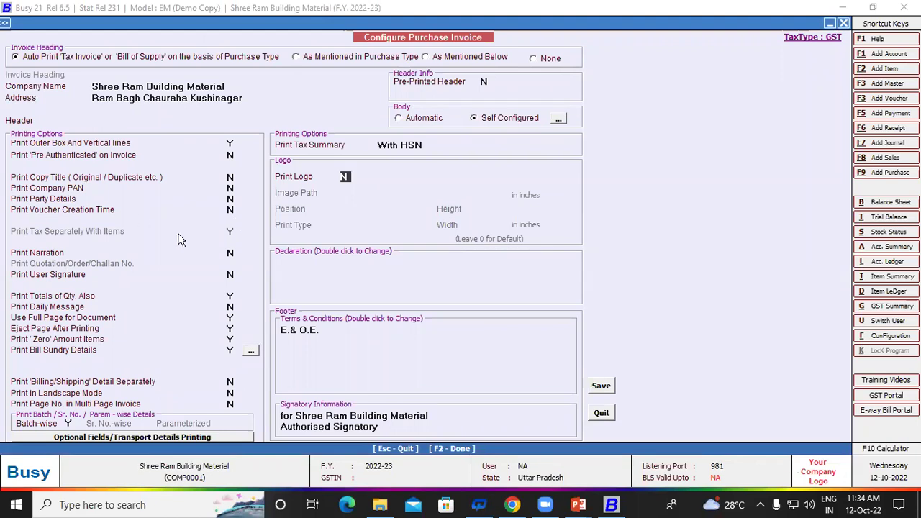
left_click(596, 392)
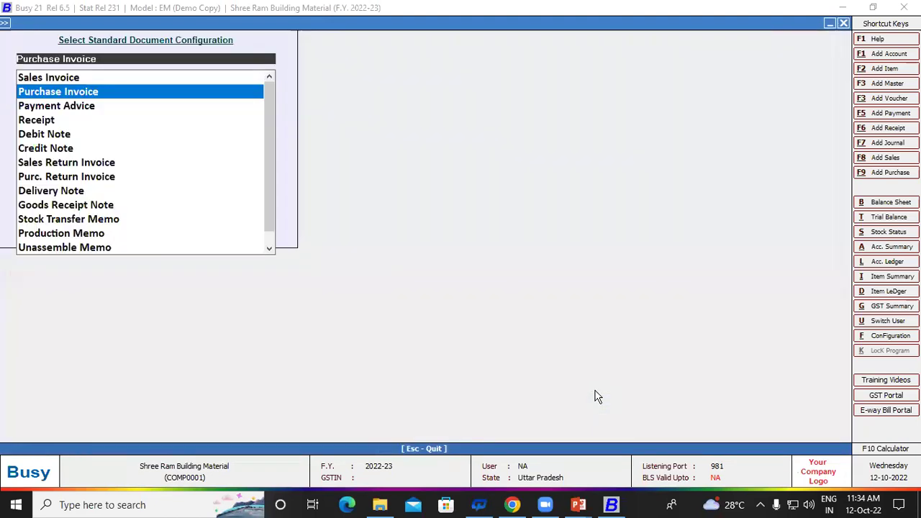
Step: Reopen OM MEDICAL's ledger and bring up purchase voucher 004
key("Escape")
key("Escape")
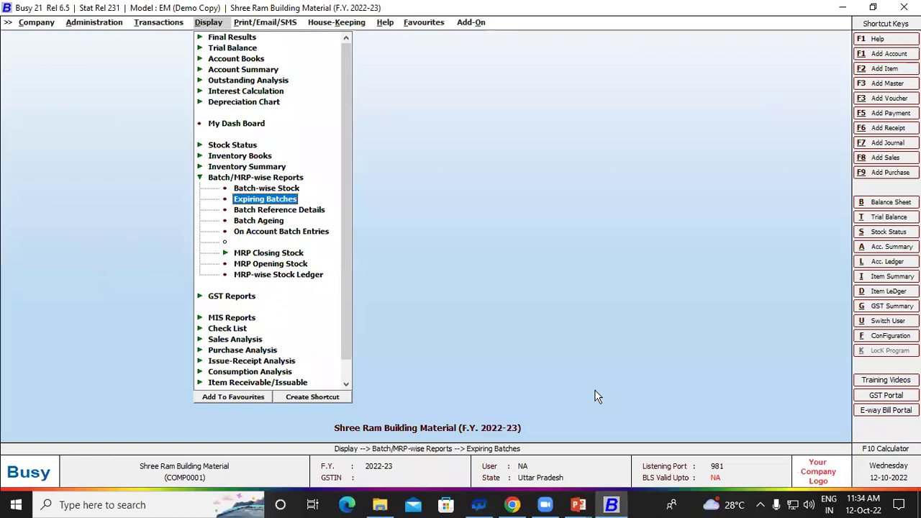
key("alt+l")
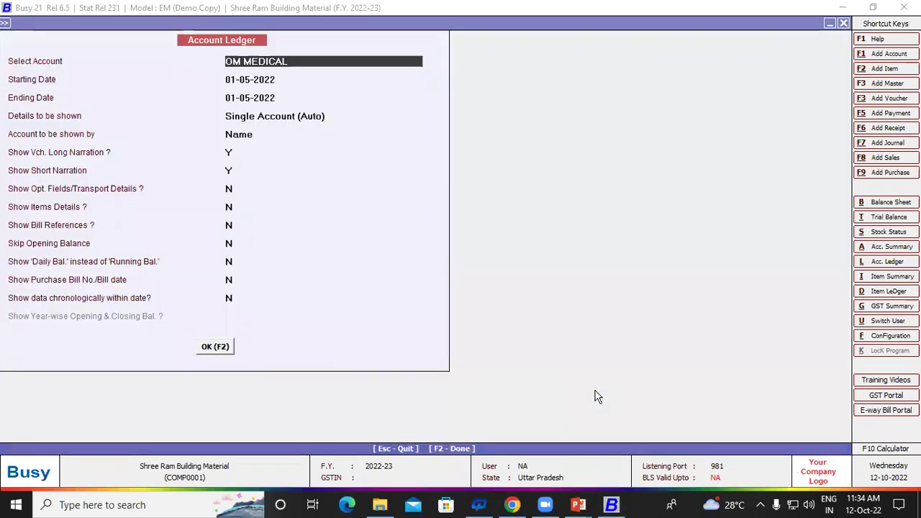
key("F2")
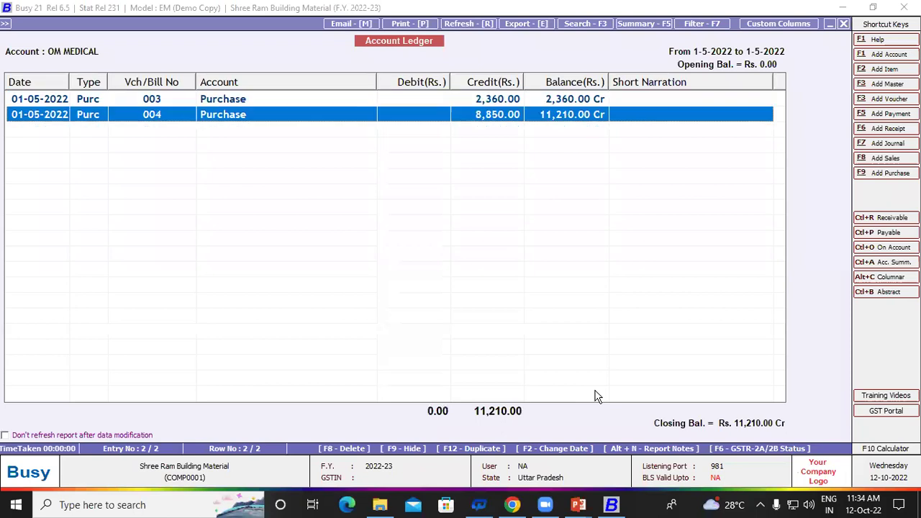
key("Return")
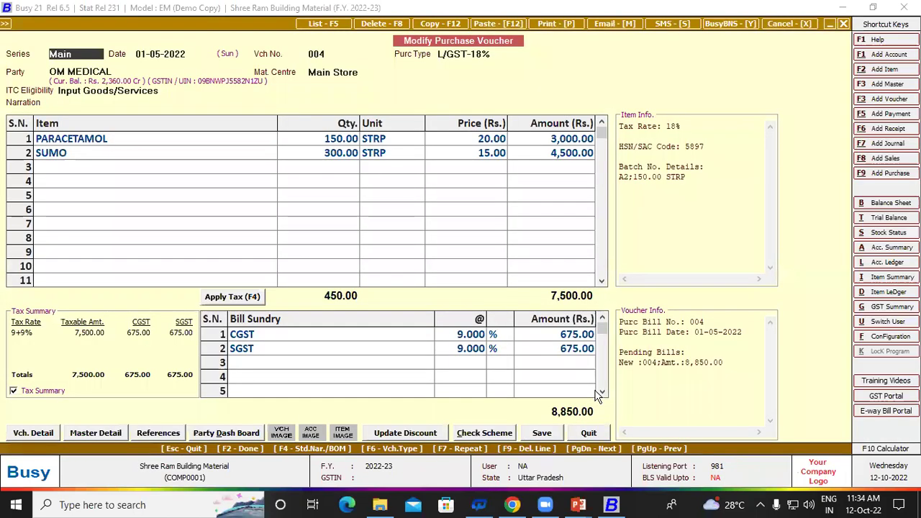
Step: Preview voucher 004 in STANDARD format, checking batch A2 and the HSN tax summary of 1,350.00
key("alt+p")
key("Return")
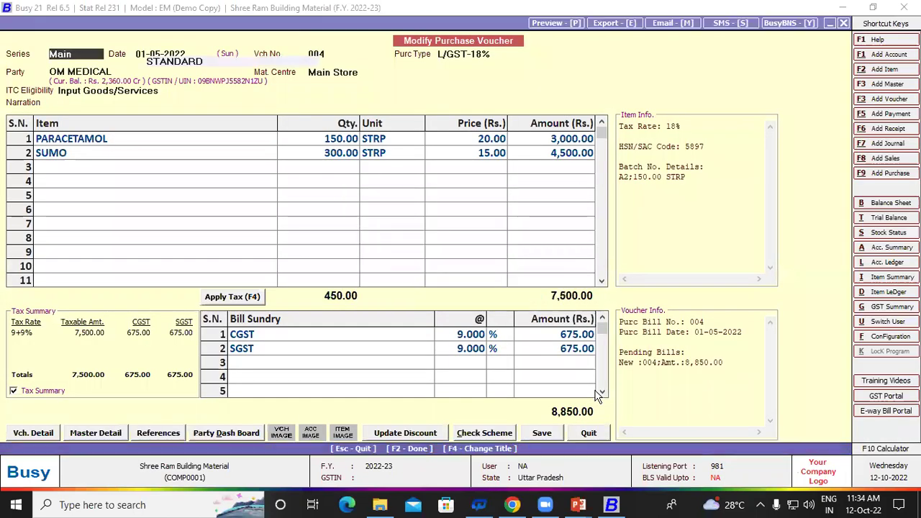
key("Return")
key("Return")
key("Return")
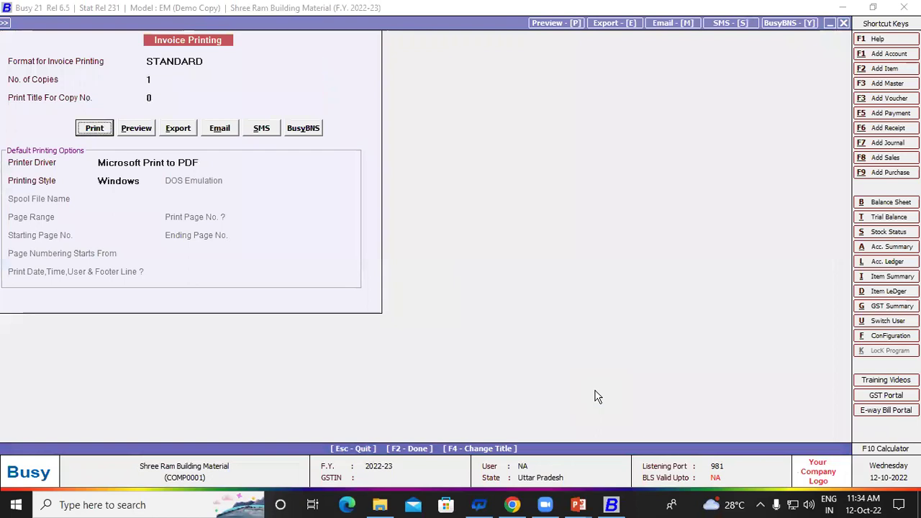
key("Right")
key("Return")
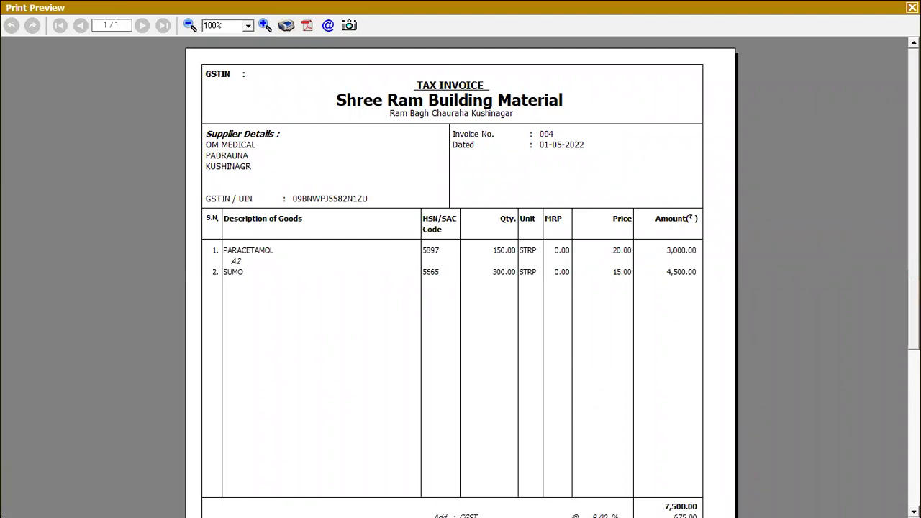
scroll(906, 101, "down", 5)
scroll(460, 277, "up", 5)
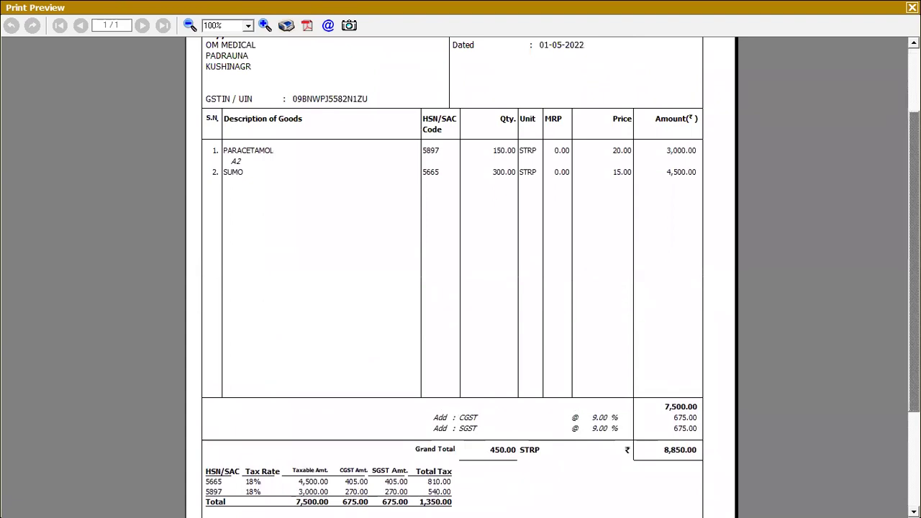
scroll(254, 295, "up", 3)
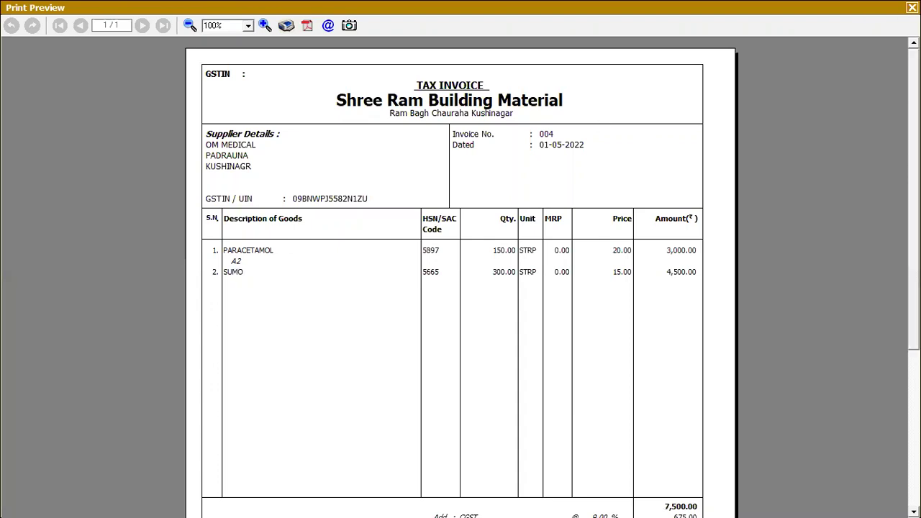
left_click(911, 7)
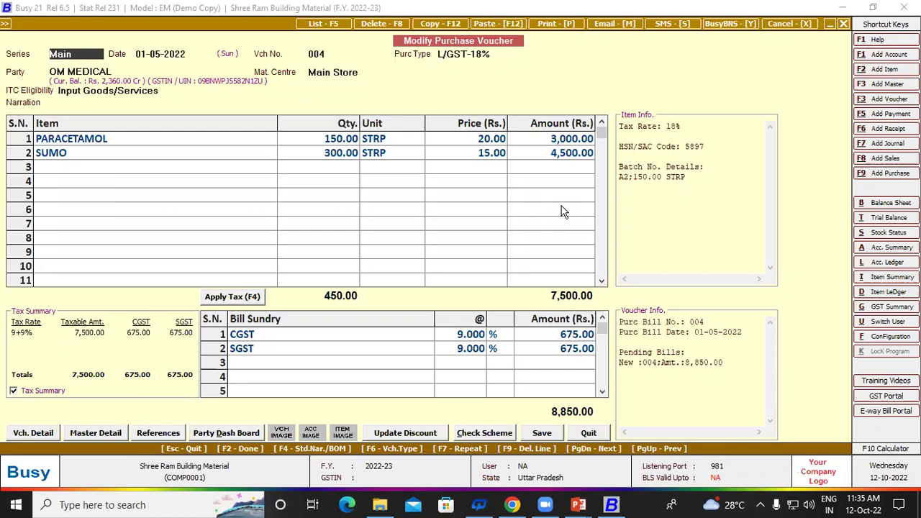
Step: Leave voucher 004 and the ledger, and open Print/Email/SMS > Batch/MRP-wise Reports > Expiring Batches
key("Escape")
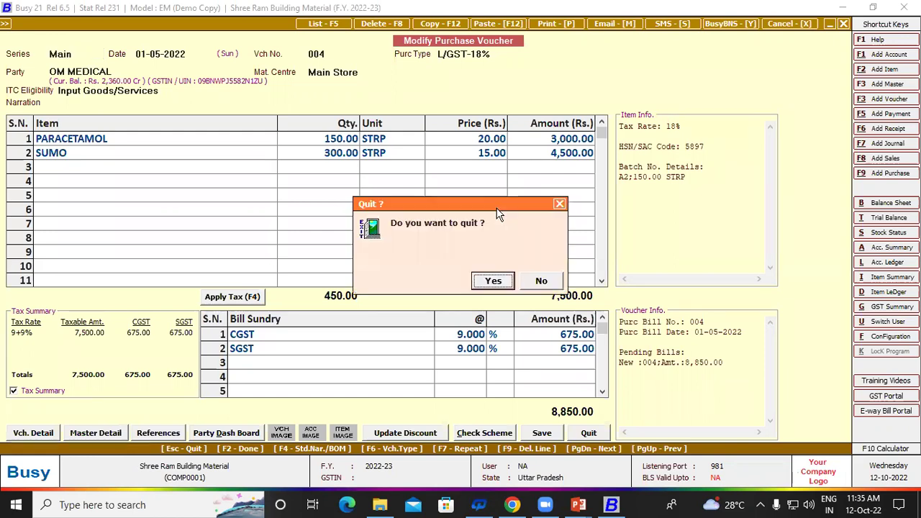
key("Return")
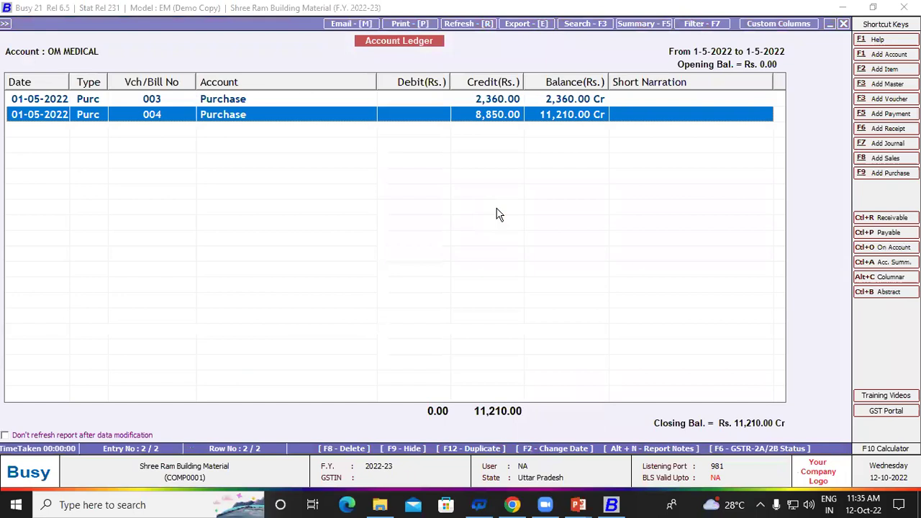
key("Escape")
key("Escape")
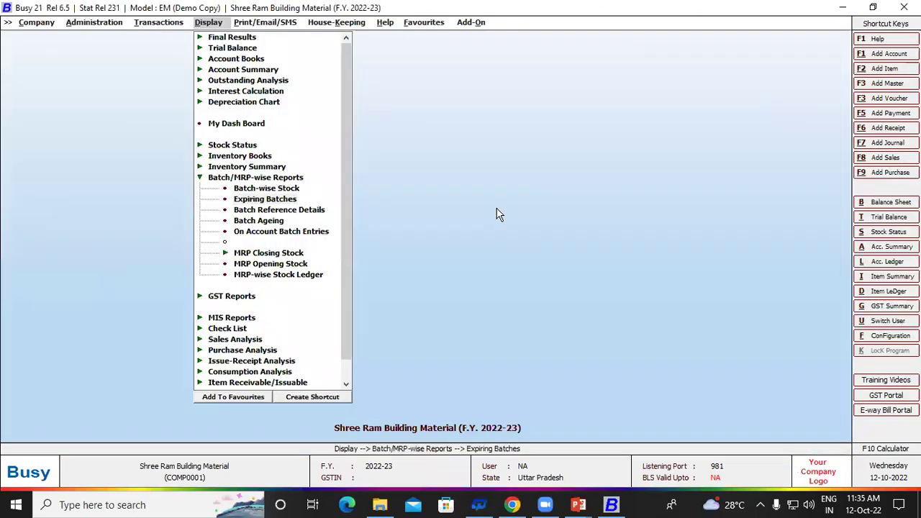
key("Escape")
key("Right")
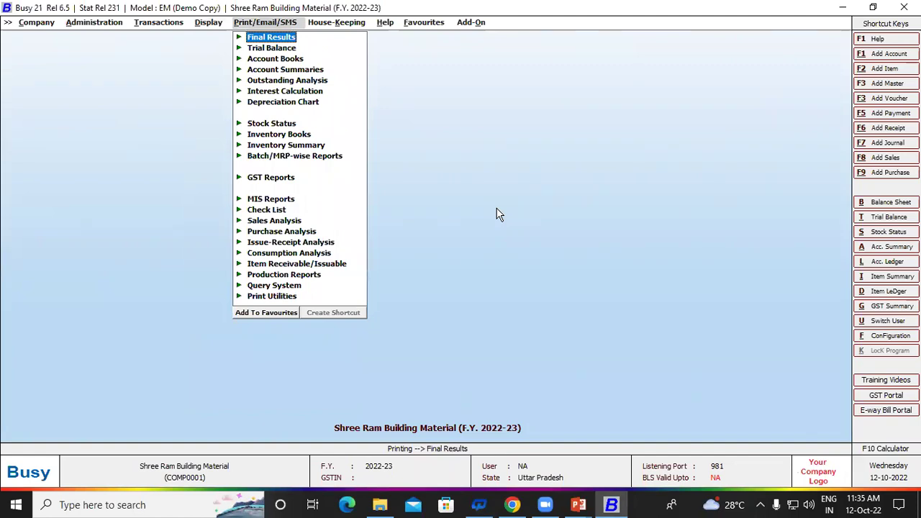
key("Down")
key("Down")
key("Down")
key("Down")
key("Down")
key("Down")
key("Down")
key("Down")
key("Down")
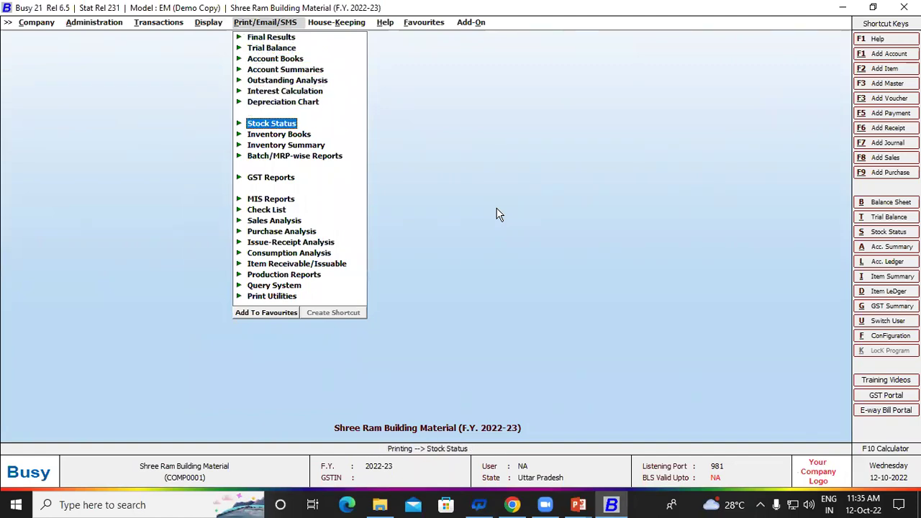
key("Down")
key("Return")
key("Down")
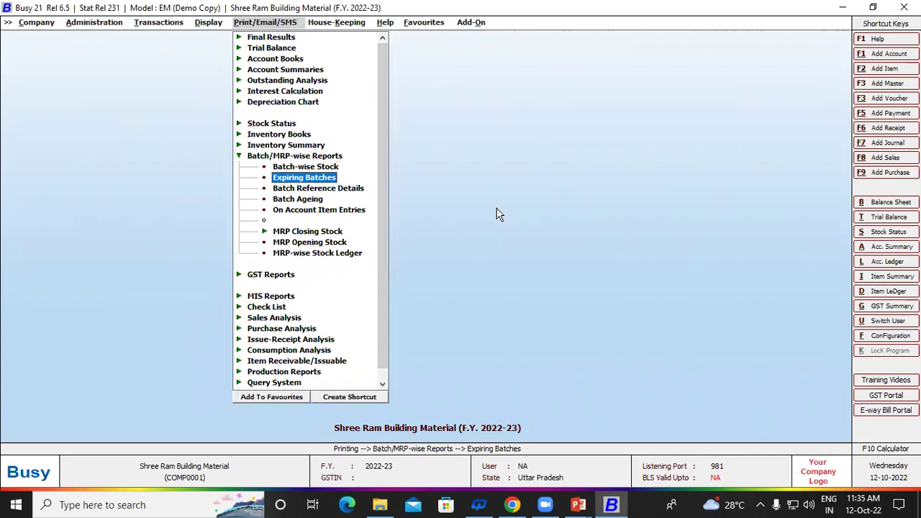
key("Return")
Step: Preview expiring batches for group MEDICINE till 01-08-2022 with full details and values shown
key("Right")
key("Return")
key("Return")
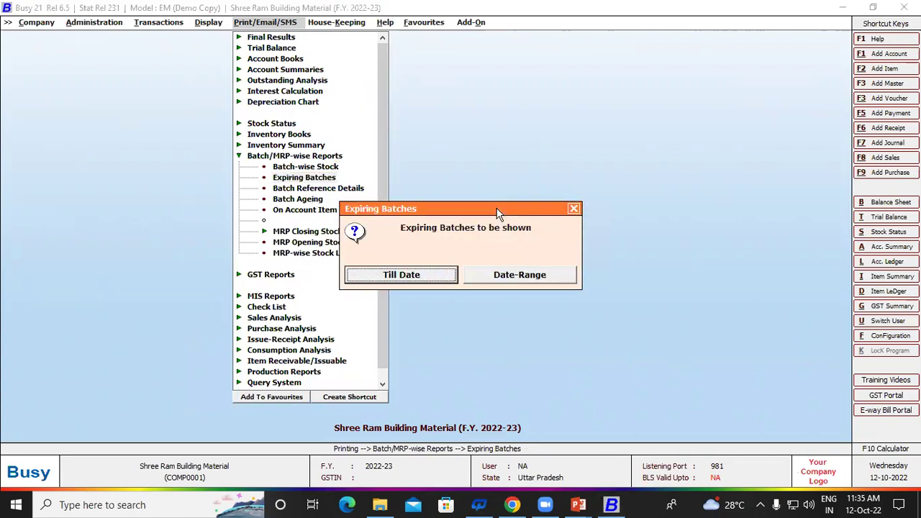
key("Return")
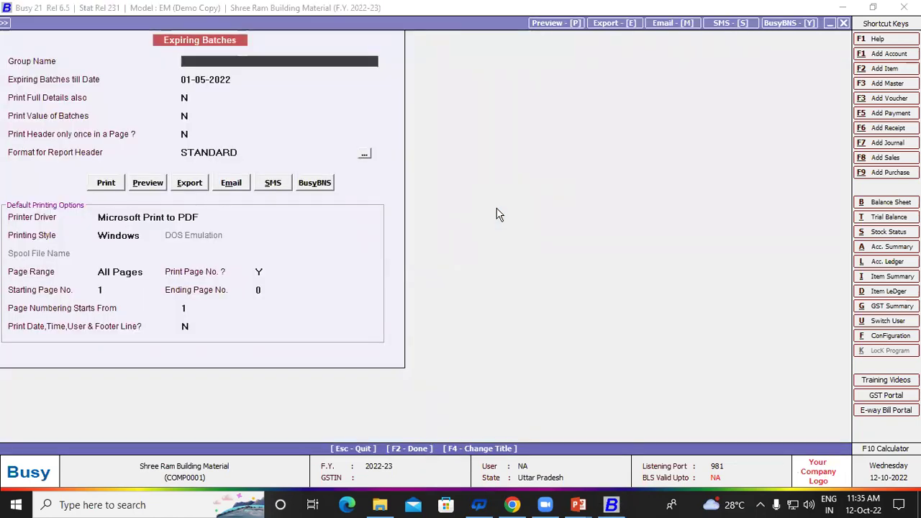
key("Return")
key("Return")
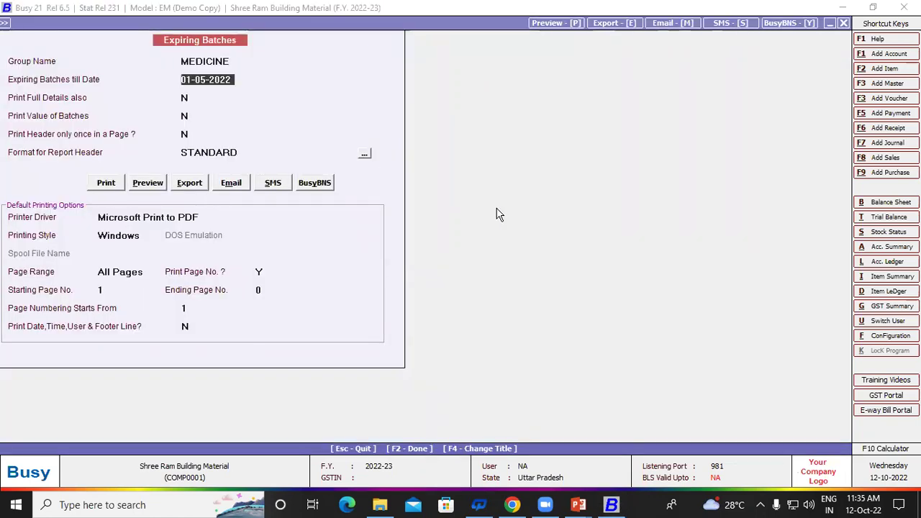
type("1-8")
key("Return")
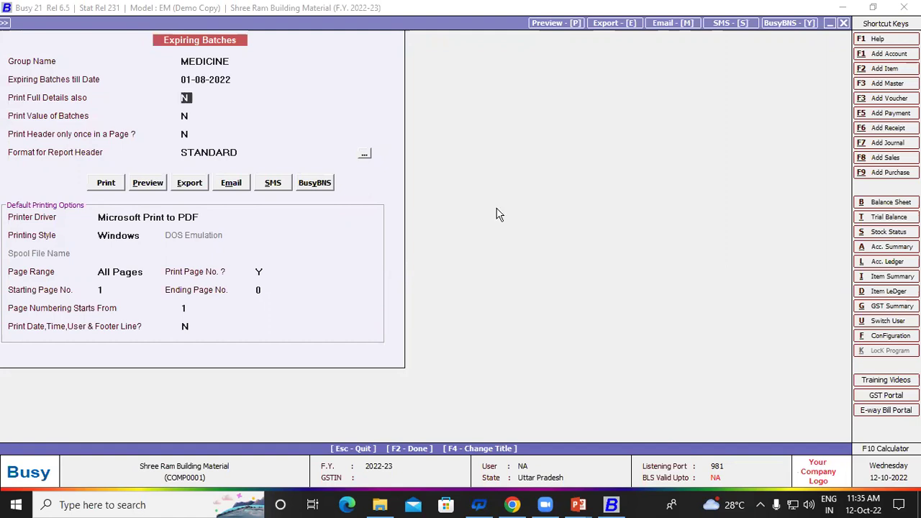
type("Y")
key("Return")
type("Y")
key("Return")
key("Return")
key("Return")
key("Right")
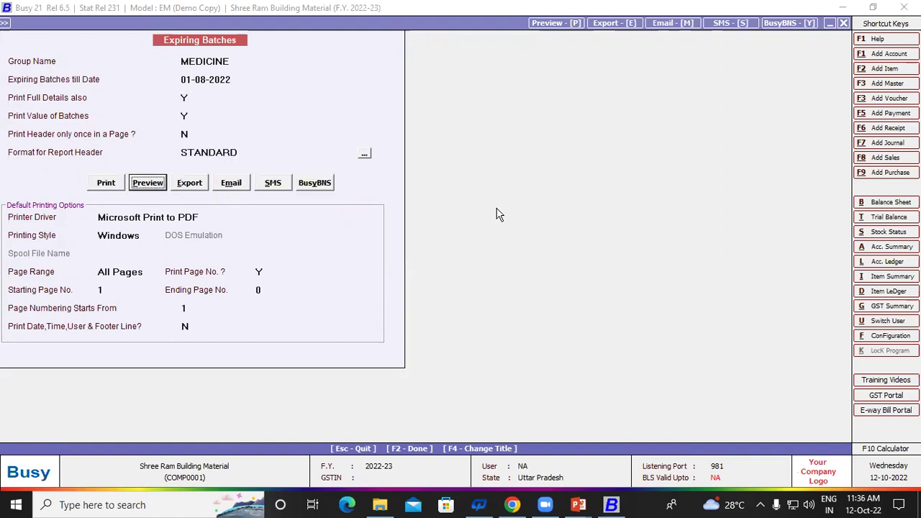
key("Return")
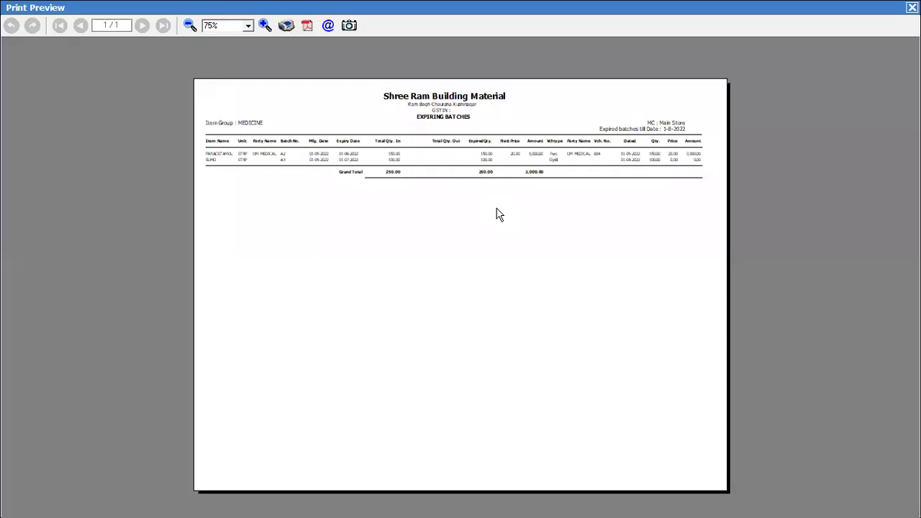
Step: Zoom the preview until batches A2 150 and A3 100 are readable
left_click(265, 25)
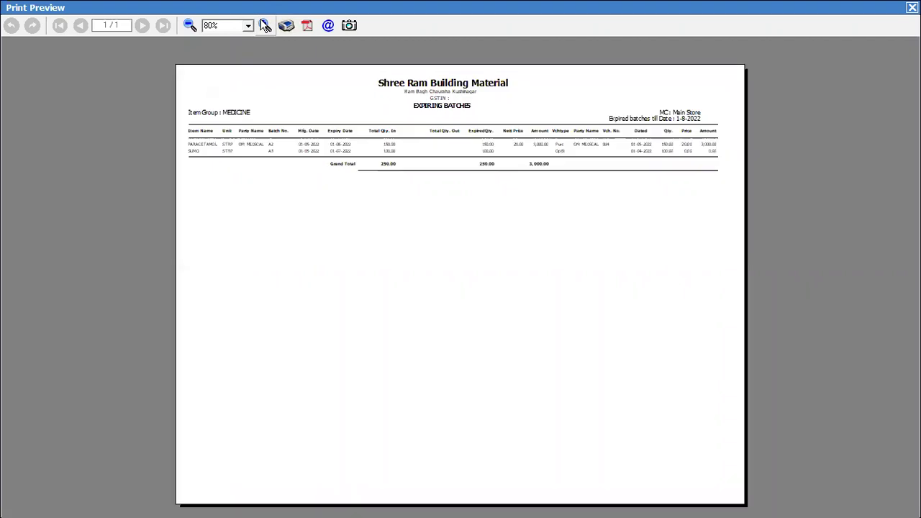
left_click(265, 25)
left_click(265, 25)
left_click(265, 25)
left_click(264, 26)
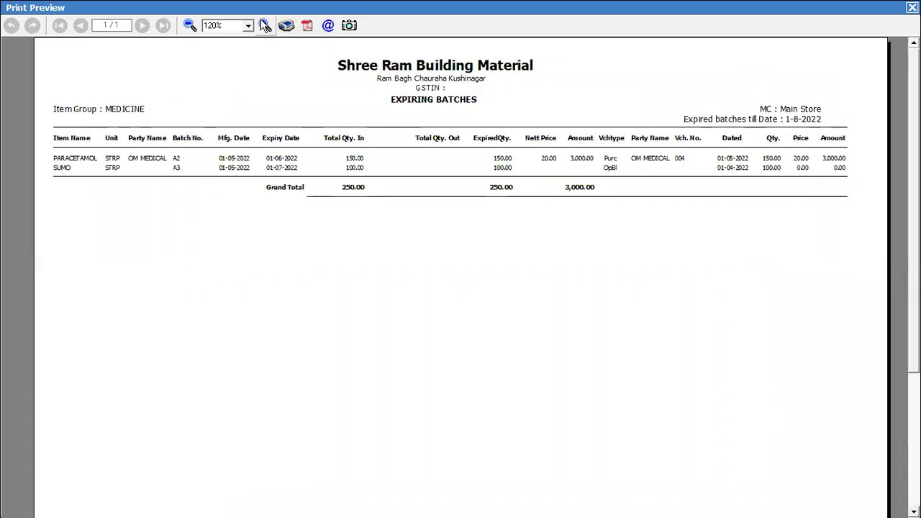
left_click(265, 25)
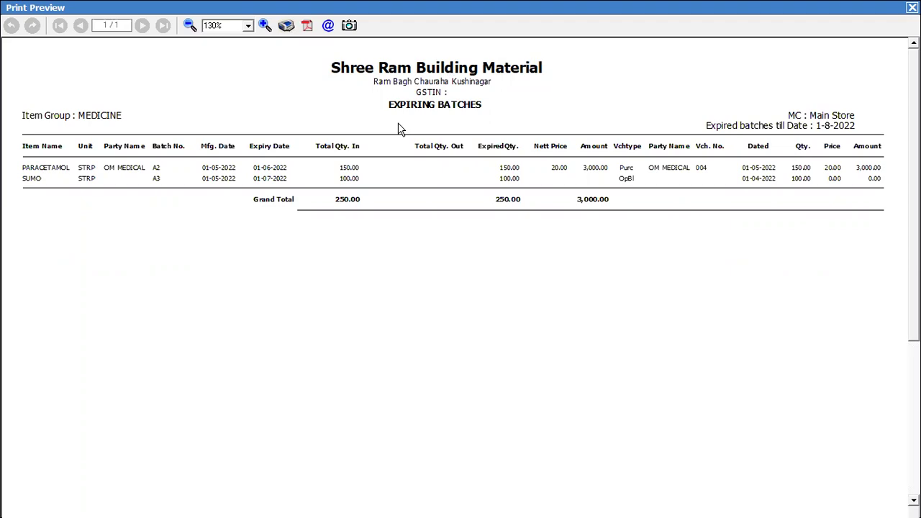
Step: Close the zoomed Expiring Batches preview and its options, back to the Batch/MRP-wise Reports list
key("Escape")
key("Escape")
key("Return")
key("Return")
key("Escape")
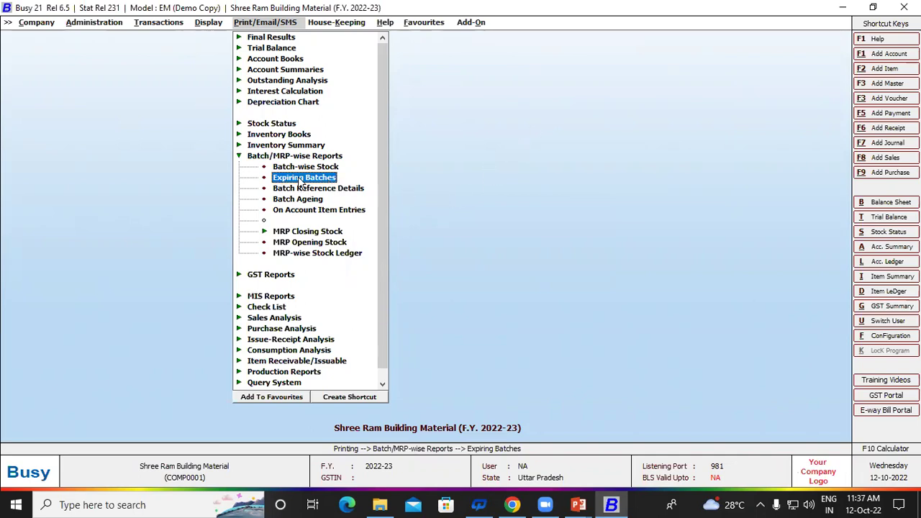
Step: Reopen Expiring Batches for the MEDICINE item group, reporting batches expiring till a date
key("Return")
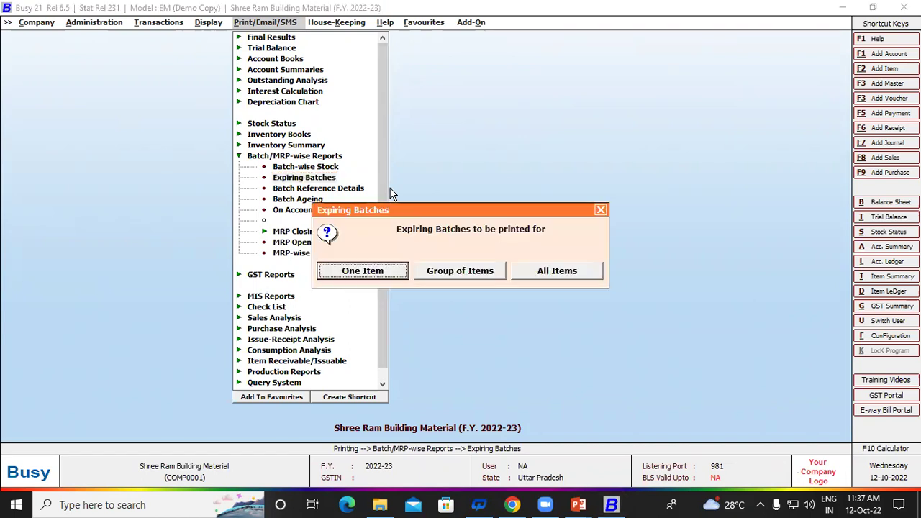
key("Right")
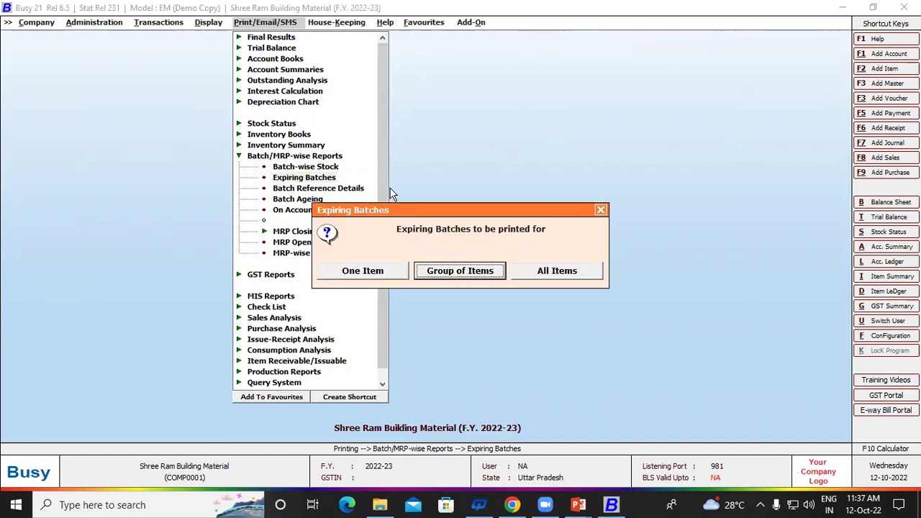
key("Right")
key("Left")
key("Return")
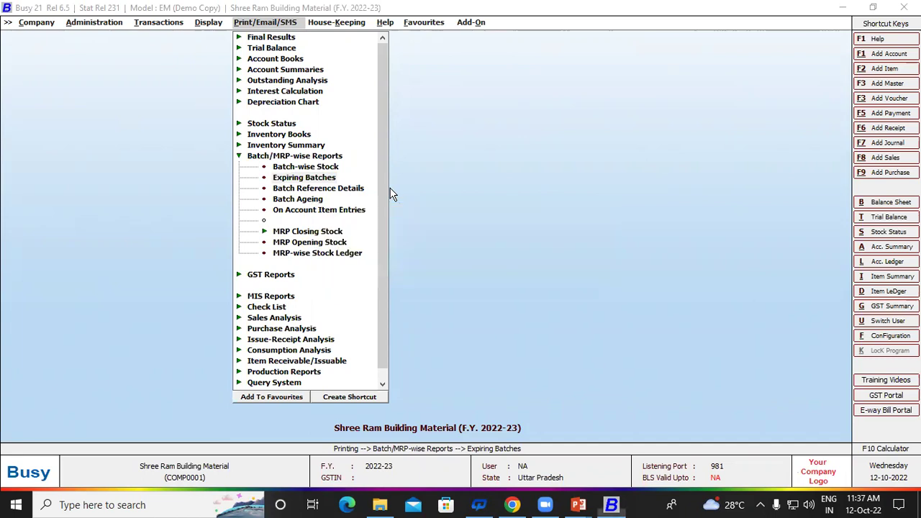
key("Return")
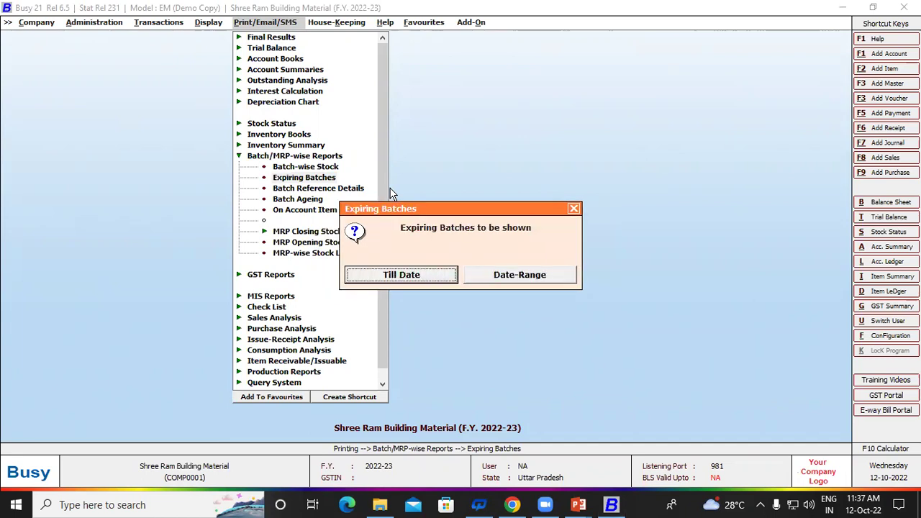
key("Return")
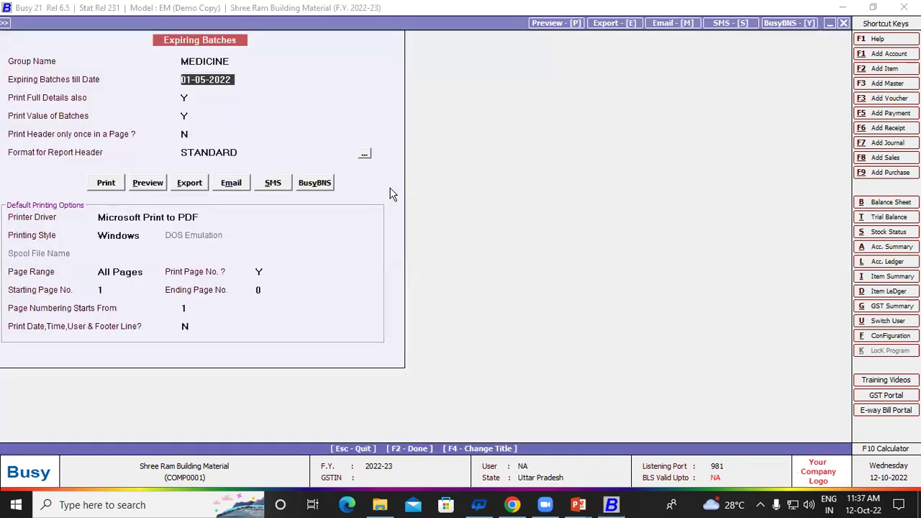
Step: Set the cut-off to 01-08-2022 and preview with full details, values and STANDARD header
type("1-8")
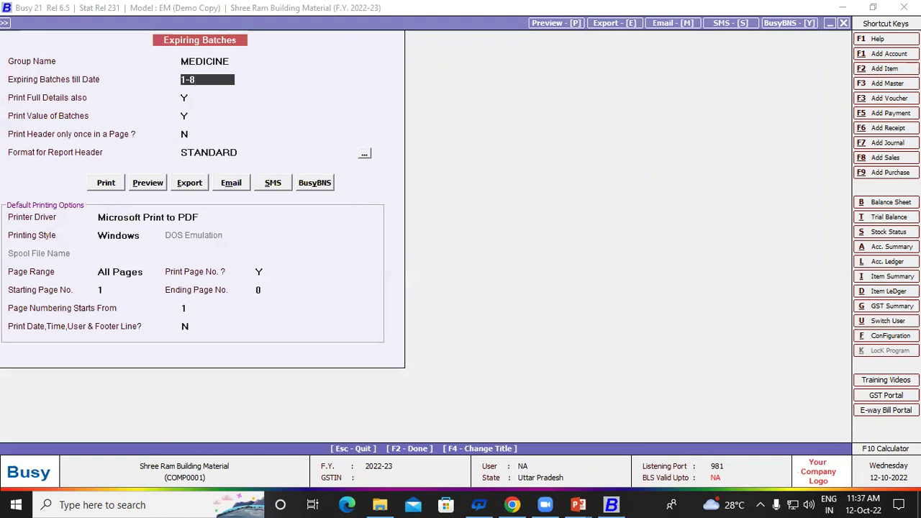
key("Return")
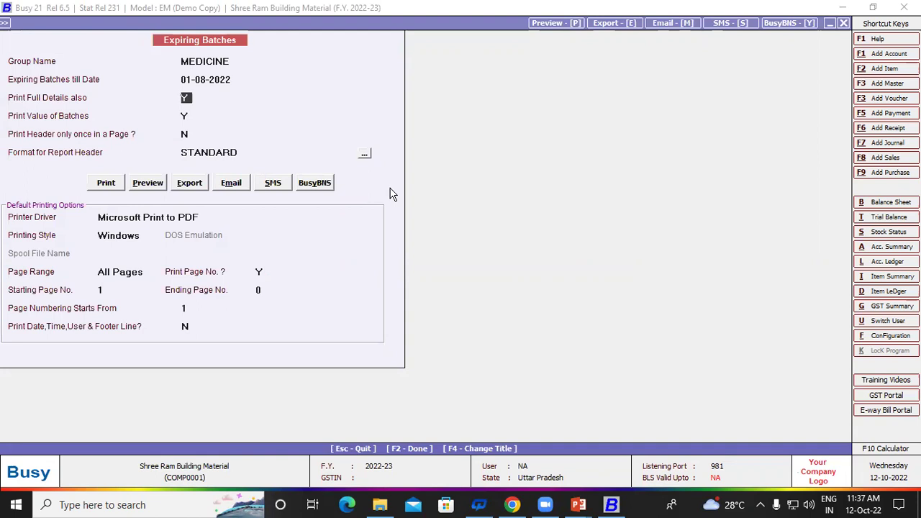
key("Return")
key("Return")
key("Return")
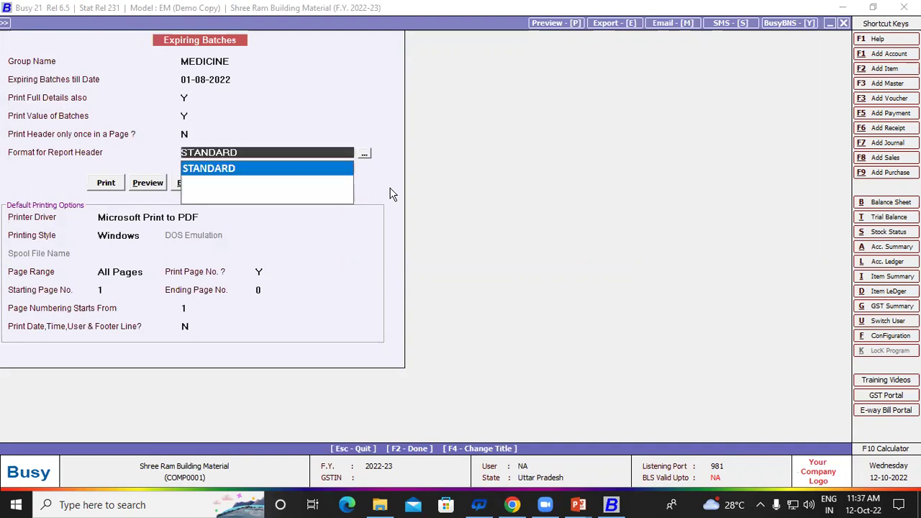
key("Return")
key("Right")
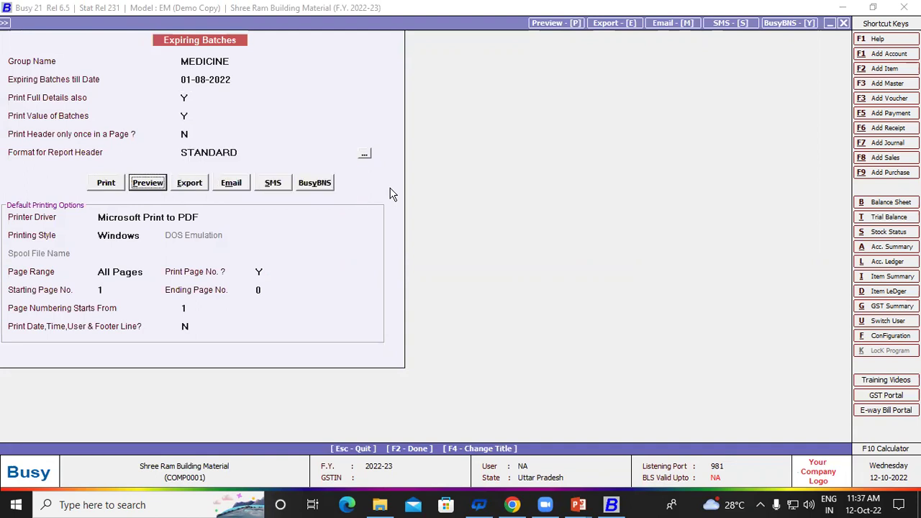
key("Return")
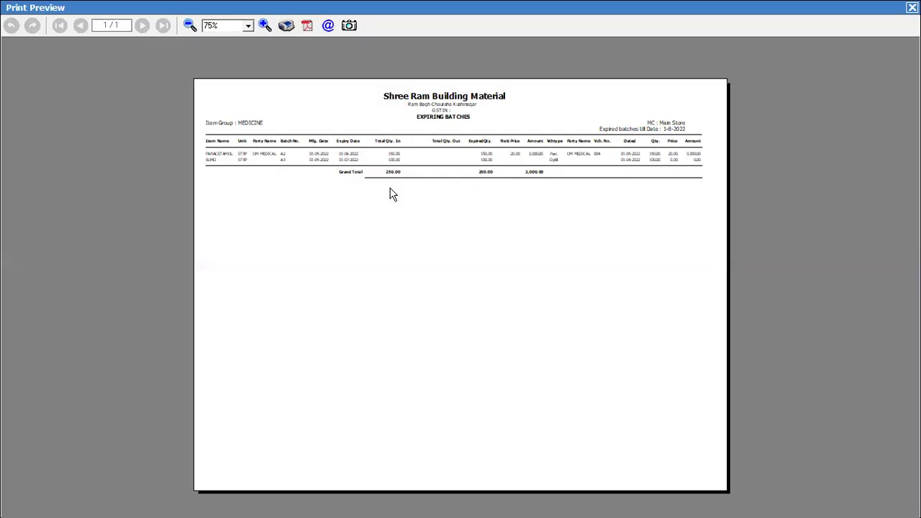
Step: Zoom the Expiring Batches preview in two steps to read it, then close the preview
left_click(264, 26)
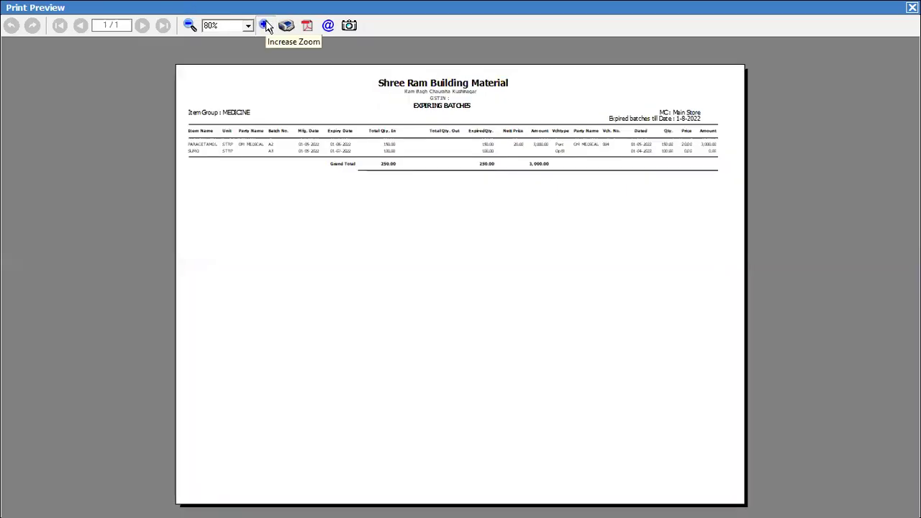
left_click(264, 25)
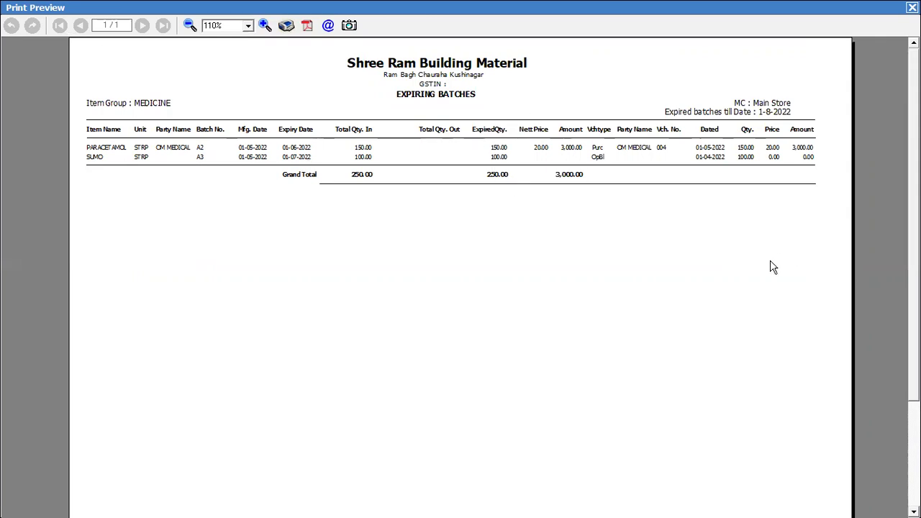
key("Escape")
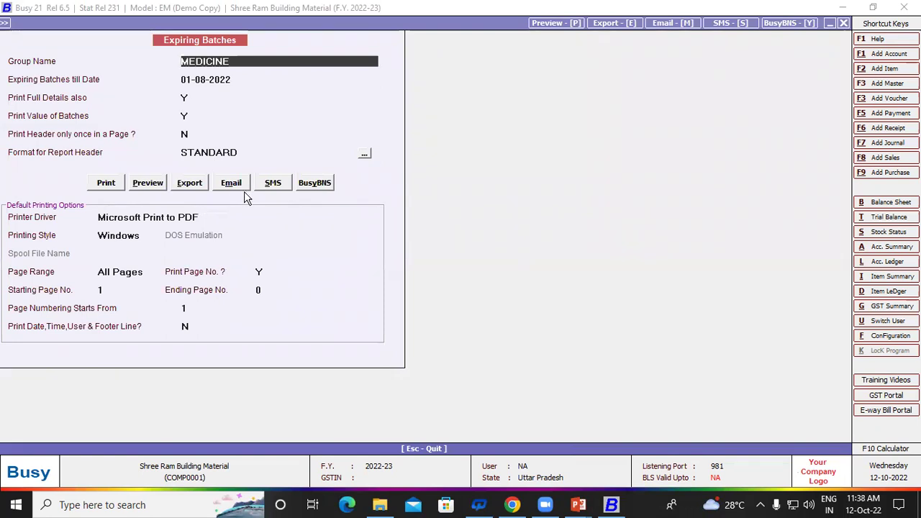
Step: Export the report in PDF format to the Desktop folder as EXPIRINGBATCHES.pdf
left_click(157, 218)
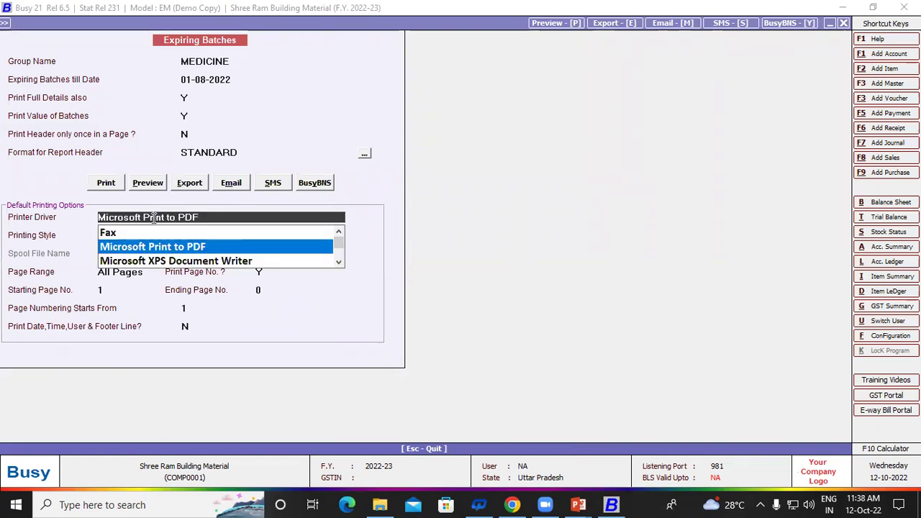
left_click(188, 183)
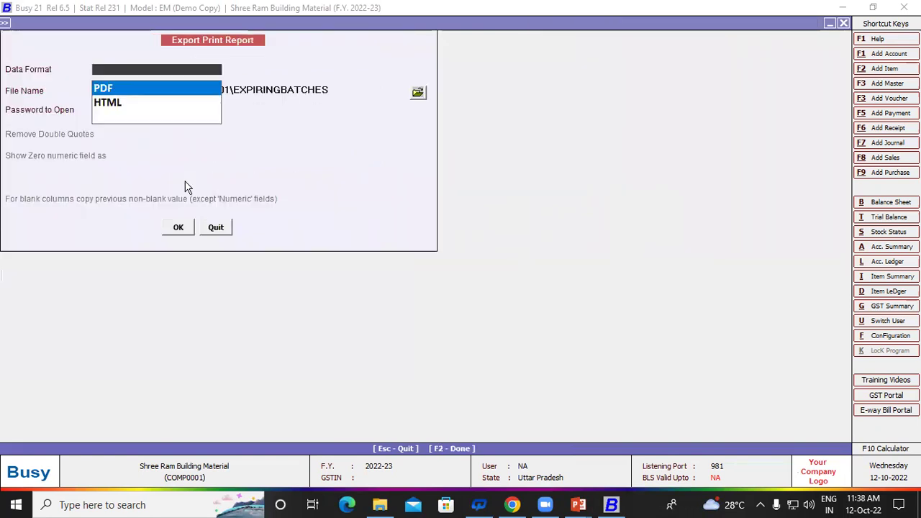
left_click(139, 88)
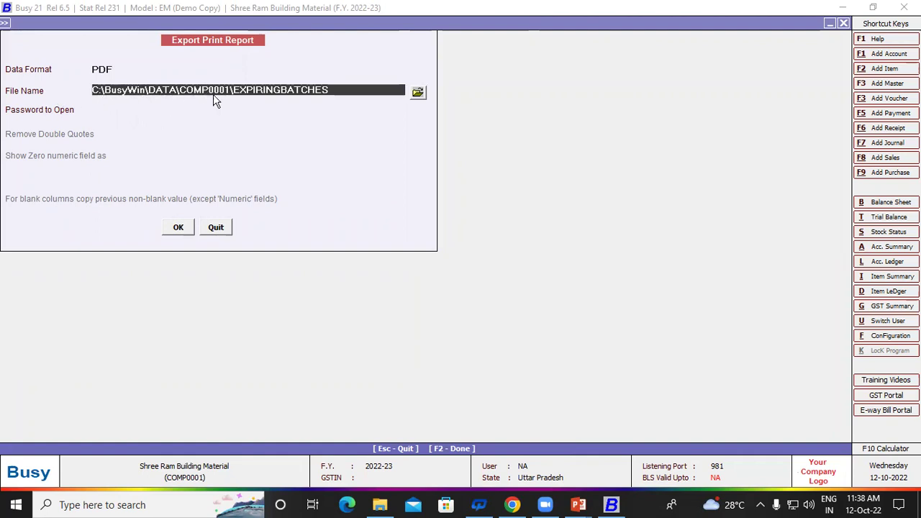
left_click(418, 92)
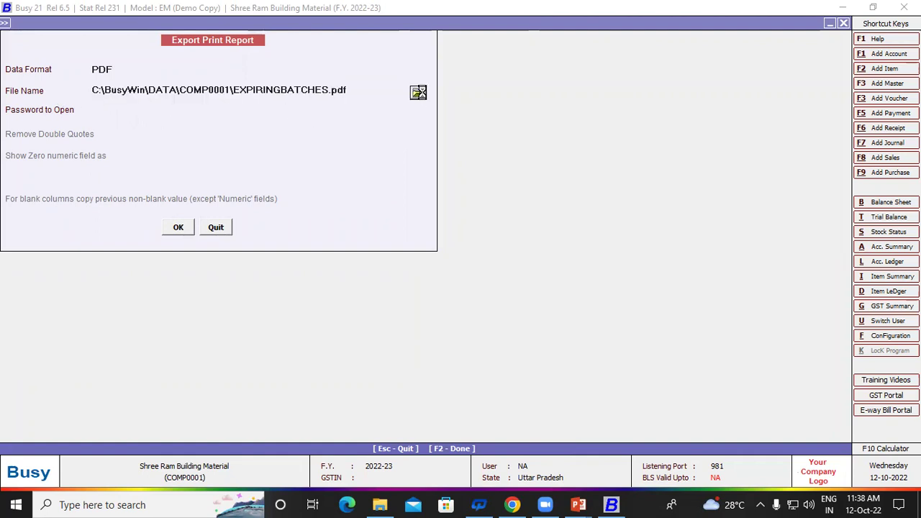
left_click(418, 225)
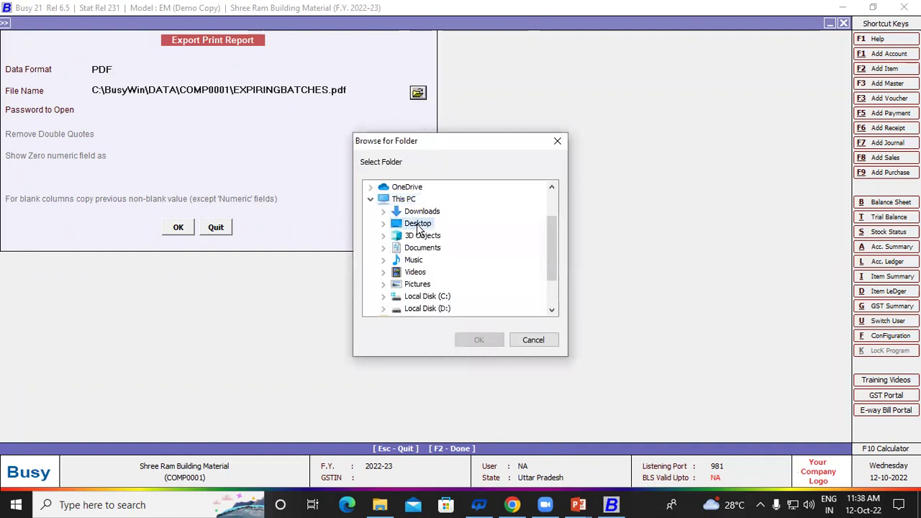
left_click(479, 340)
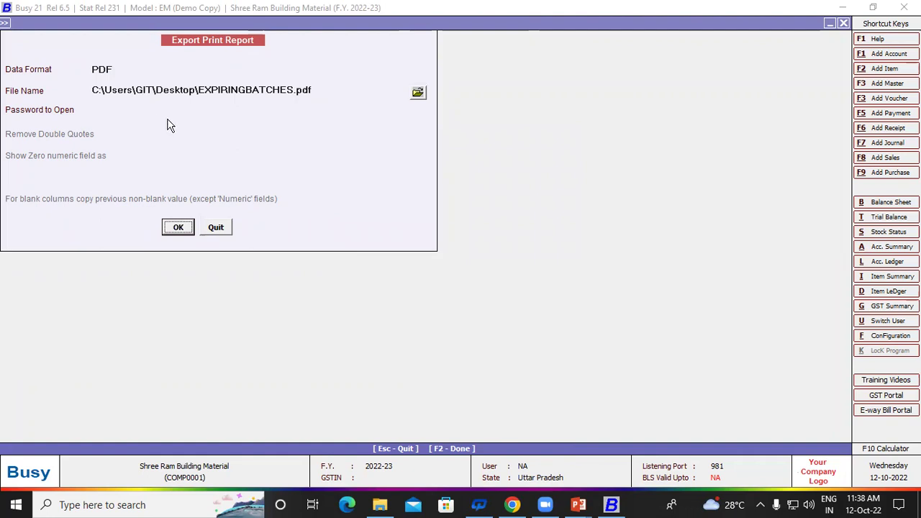
left_click(178, 228)
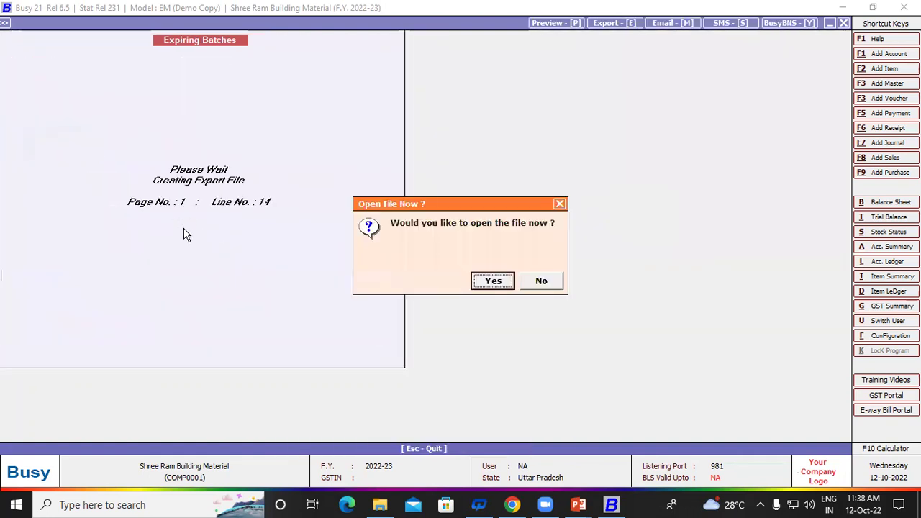
Step: Open EXPIRINGBATCHES.pdf in Edge right after export, review the MEDICINE report, then minimize Edge
left_click(489, 282)
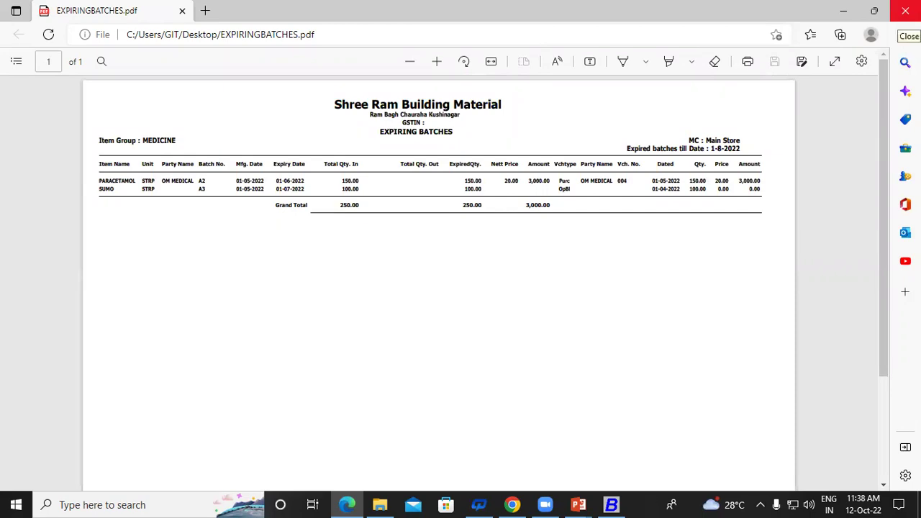
left_click(843, 10)
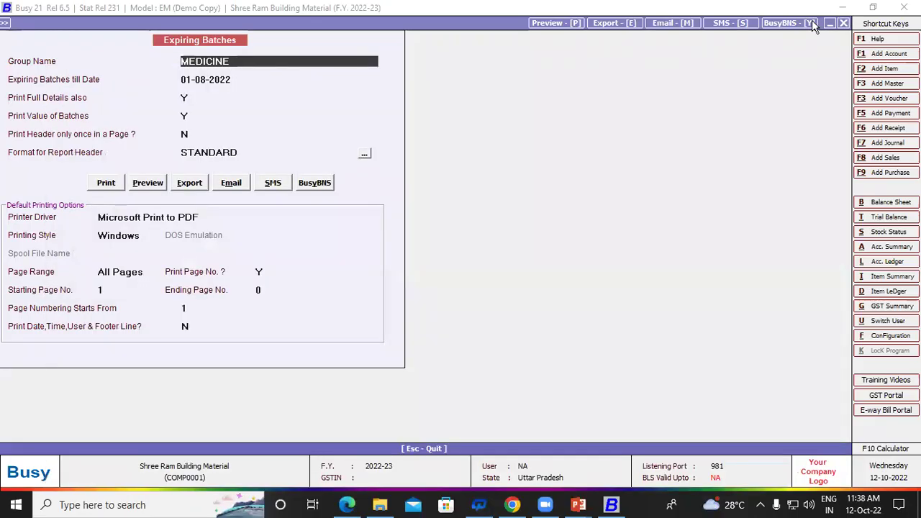
Step: Check the properties of EXPIRINGBATCHES.pdf on the desktop
key("super+d")
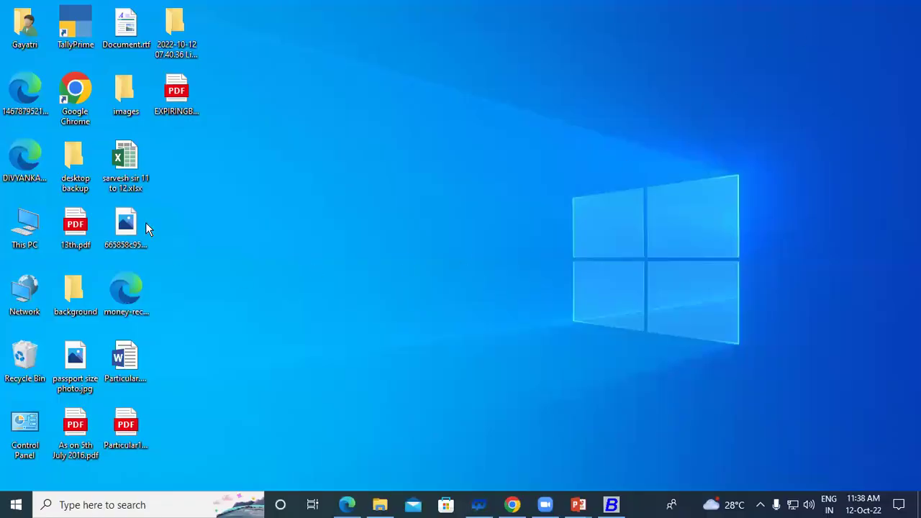
right_click(166, 102)
left_click(210, 389)
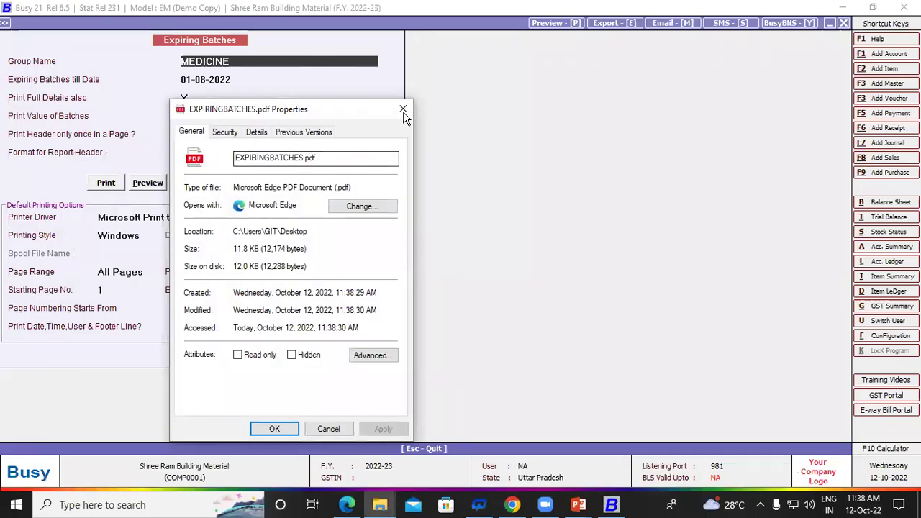
left_click(403, 109)
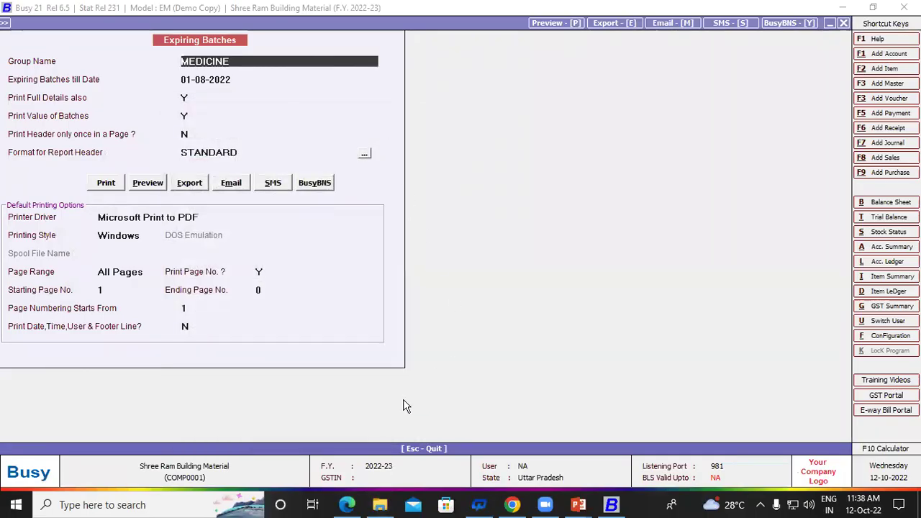
Step: Browse in File Explorer through Local Disk (C:) > Users to the user's Desktop folder
key("super+e")
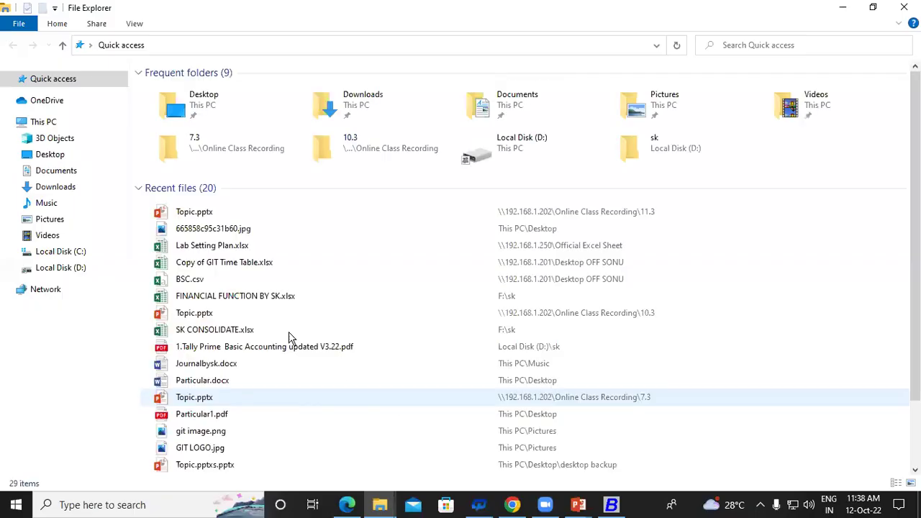
left_click(41, 122)
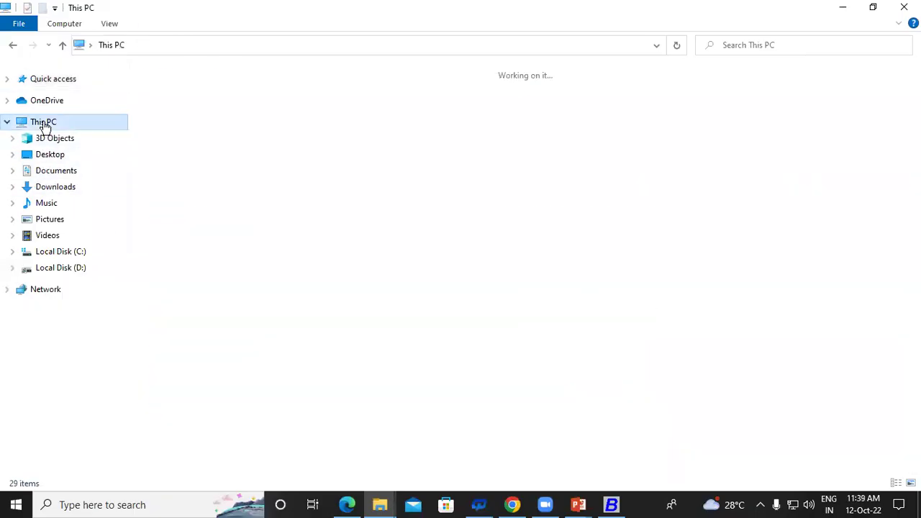
left_click(234, 201)
double_click(232, 202)
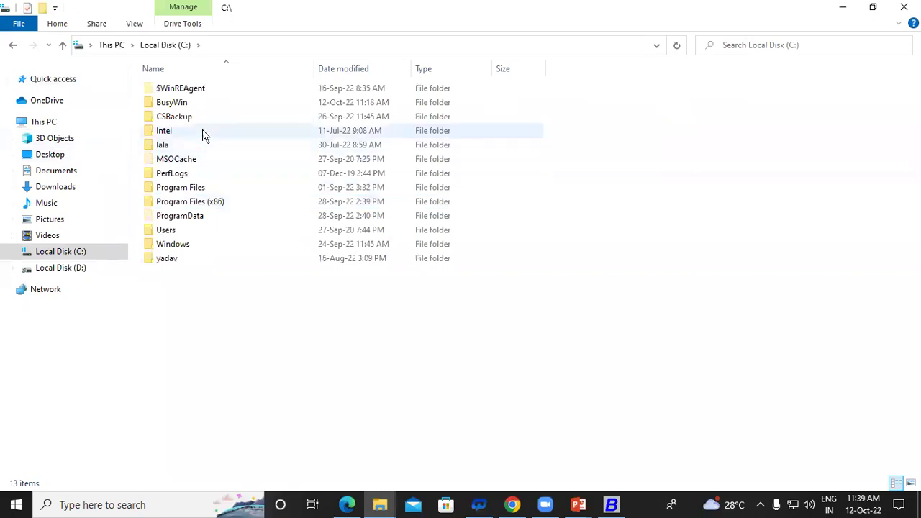
double_click(185, 234)
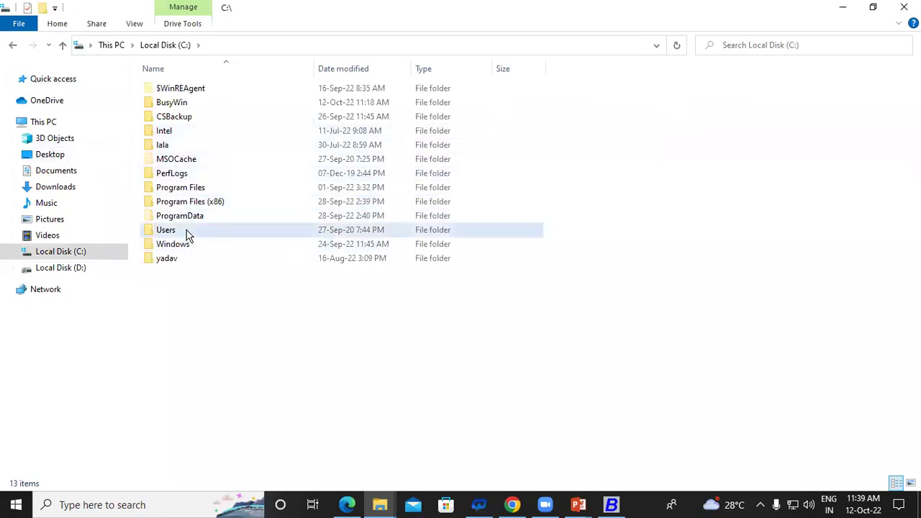
left_click(171, 105)
double_click(172, 105)
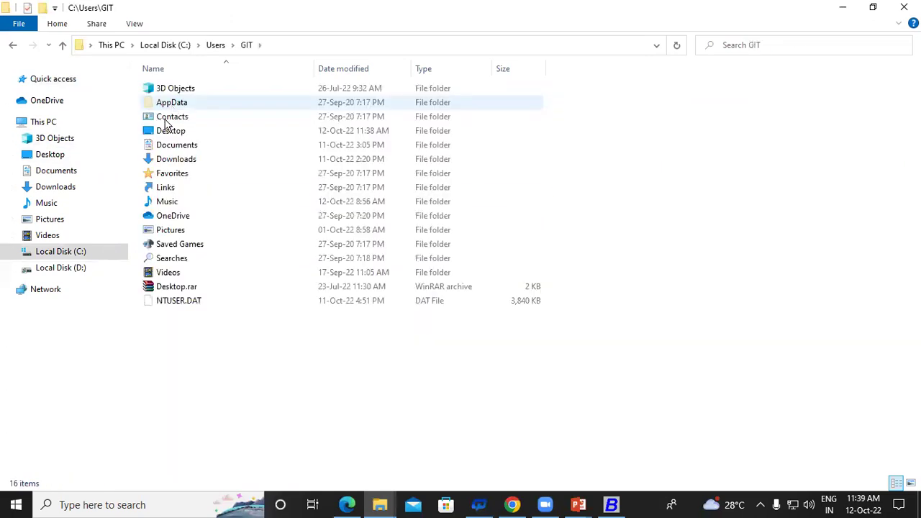
double_click(176, 133)
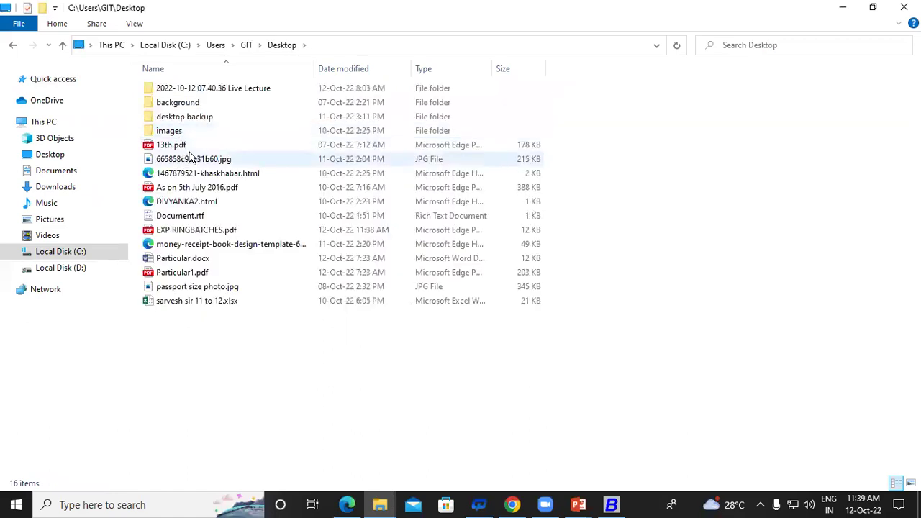
Step: Open EXPIRINGBATCHES.pdf (12 KB) in Edge, close it, and return to Busy
left_click(205, 231)
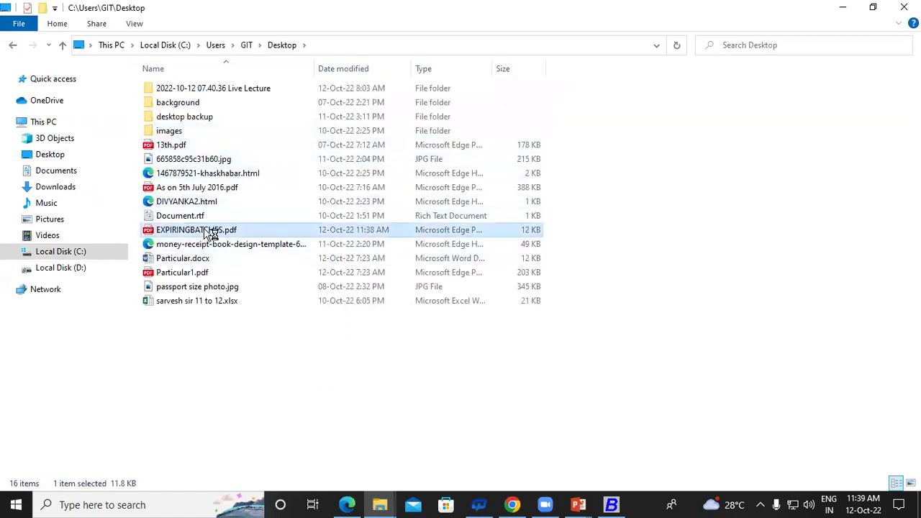
double_click(205, 232)
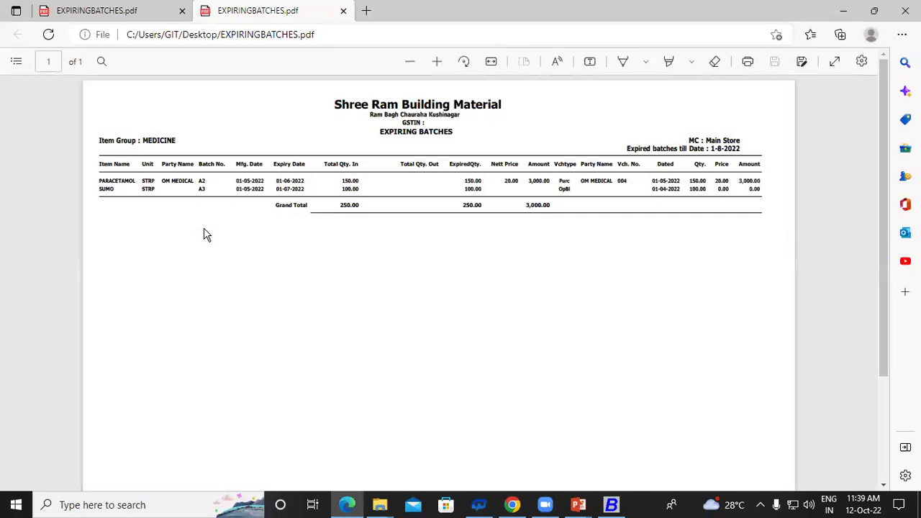
left_click(905, 10)
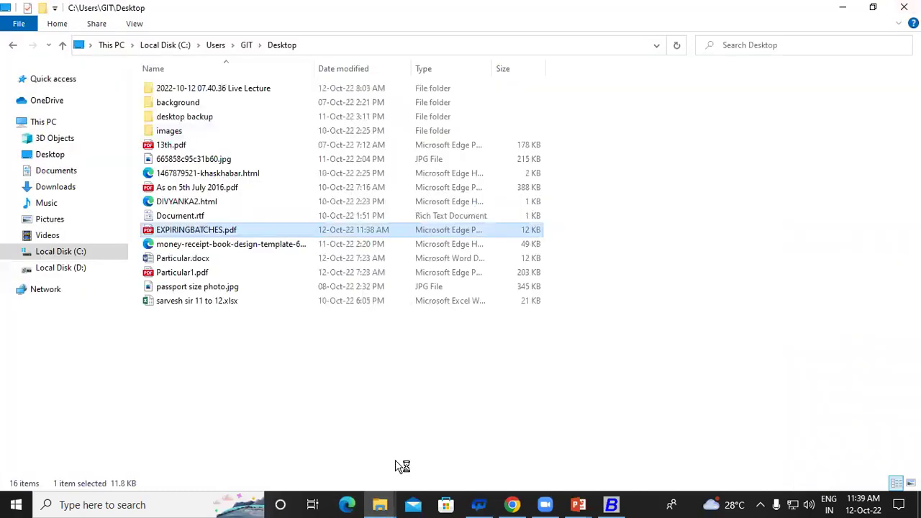
left_click(611, 504)
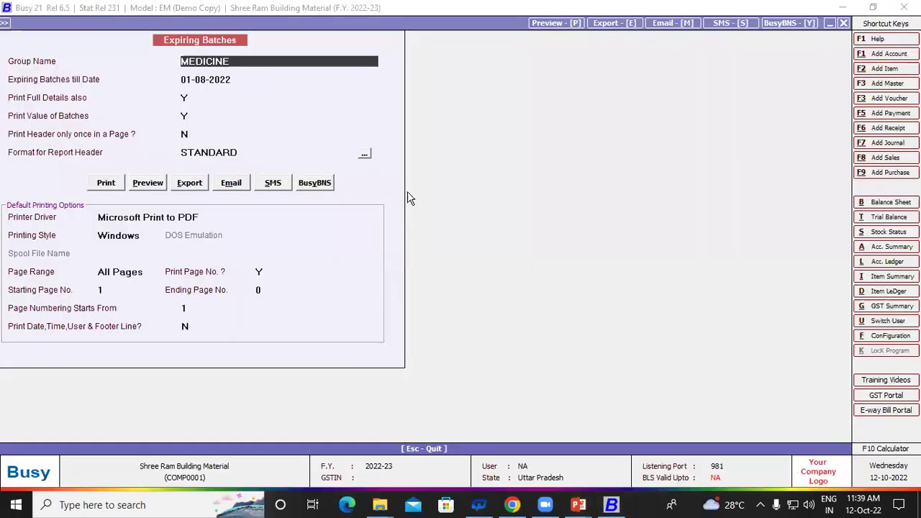
Step: Leave Expiring Batches and set up Batch-wise Stock printing for a group of items with entry-wise details
key("Escape")
key("Return")
key("Escape")
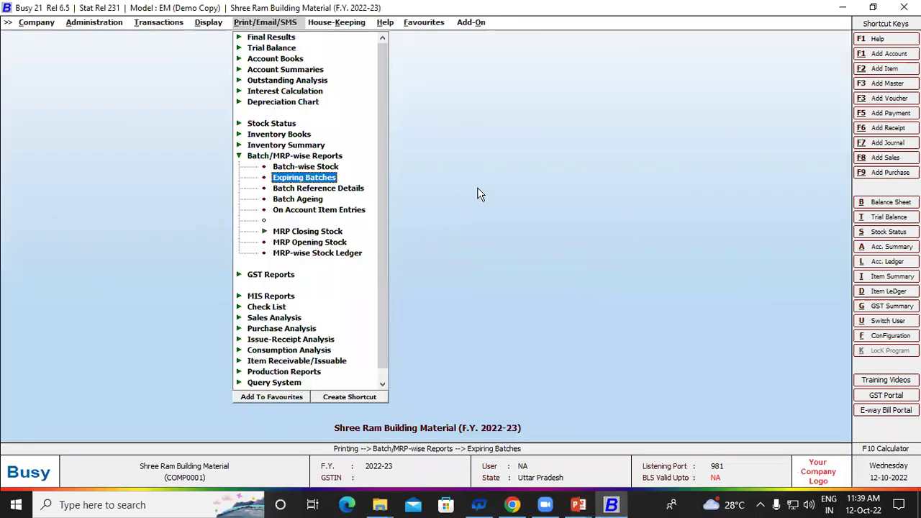
key("Up")
key("Return")
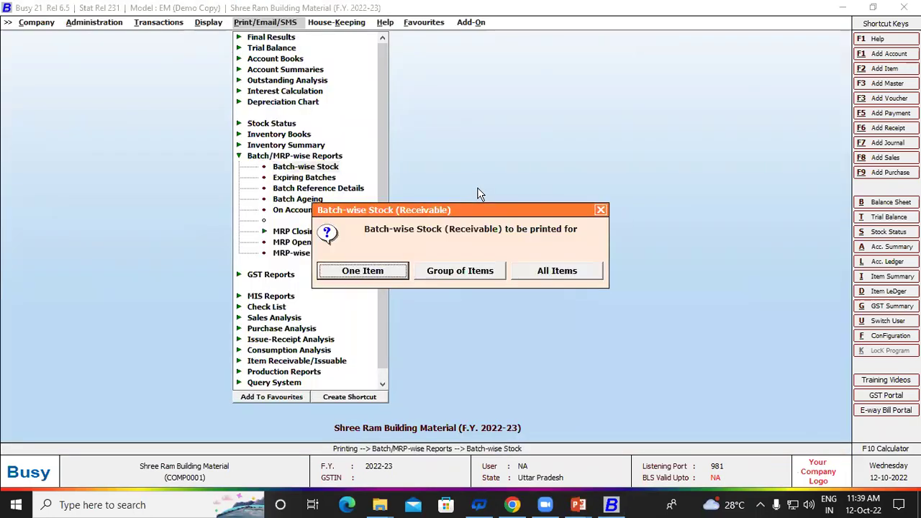
key("Right")
key("Return")
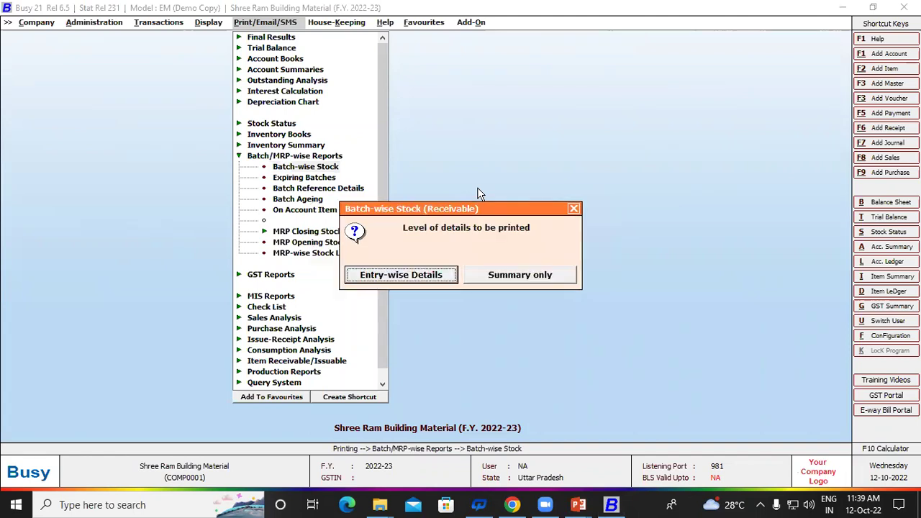
key("Return")
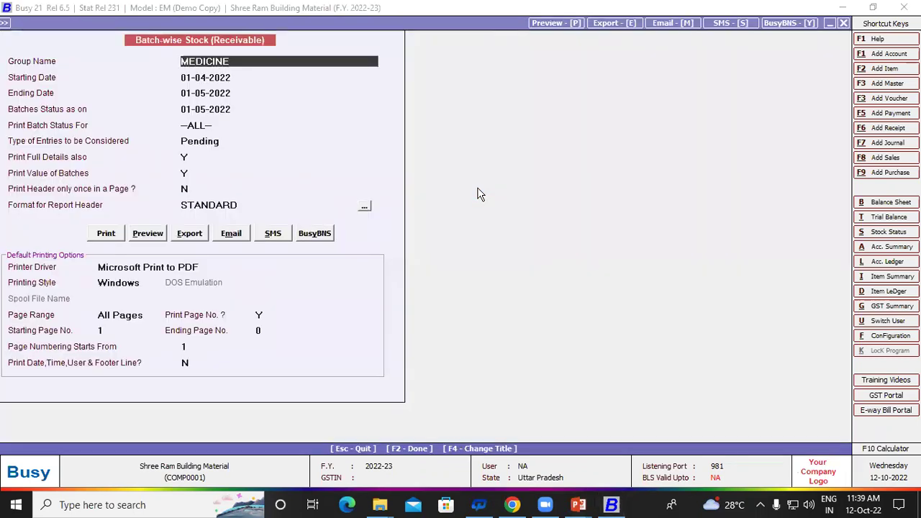
Step: Try printing in 80-column landscape, cancel the save and error, and back out to the Display menu
key("F2")
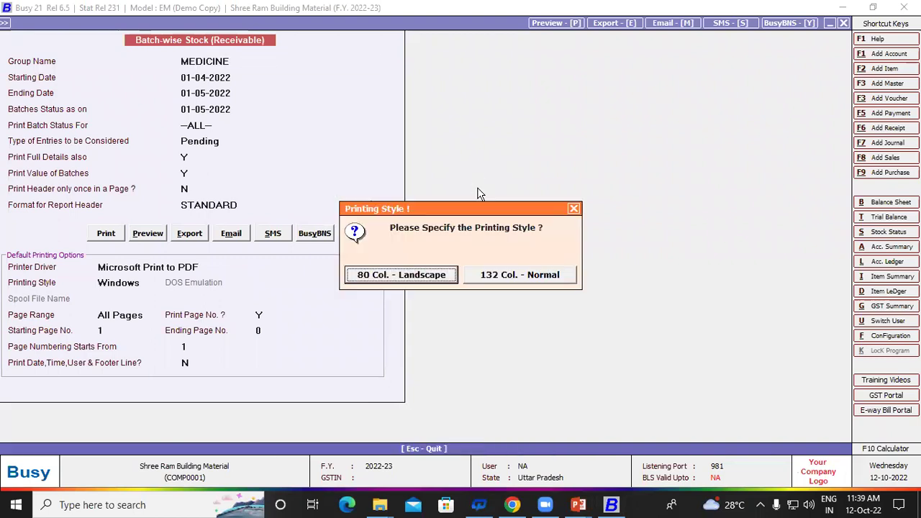
key("Return")
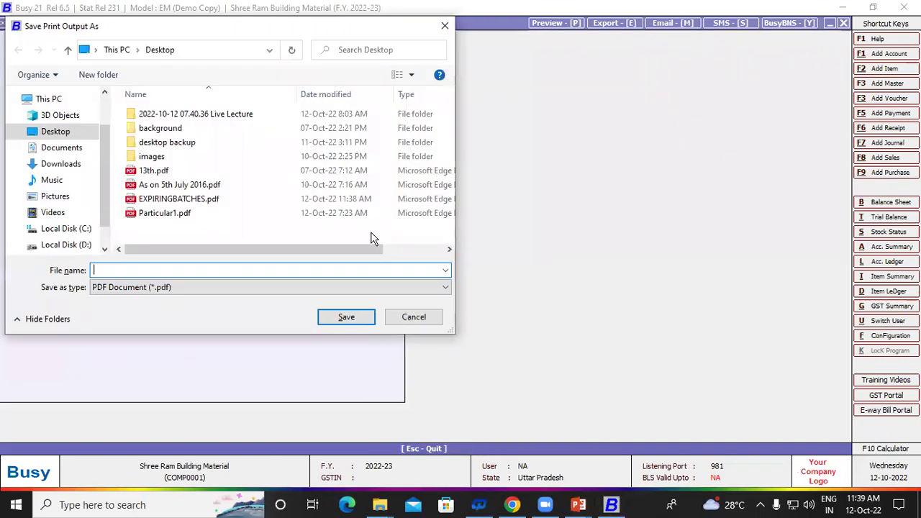
left_click(410, 314)
left_click(540, 279)
key("Escape")
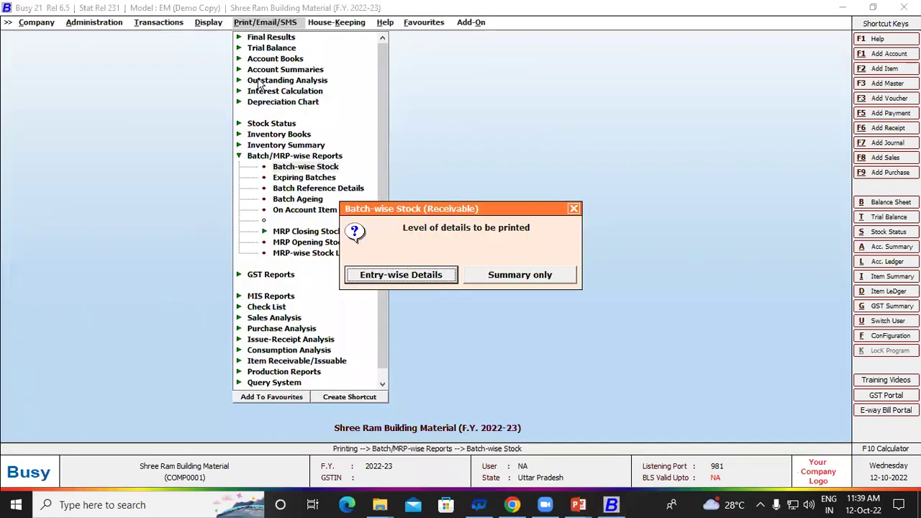
left_click(522, 272)
key("Escape")
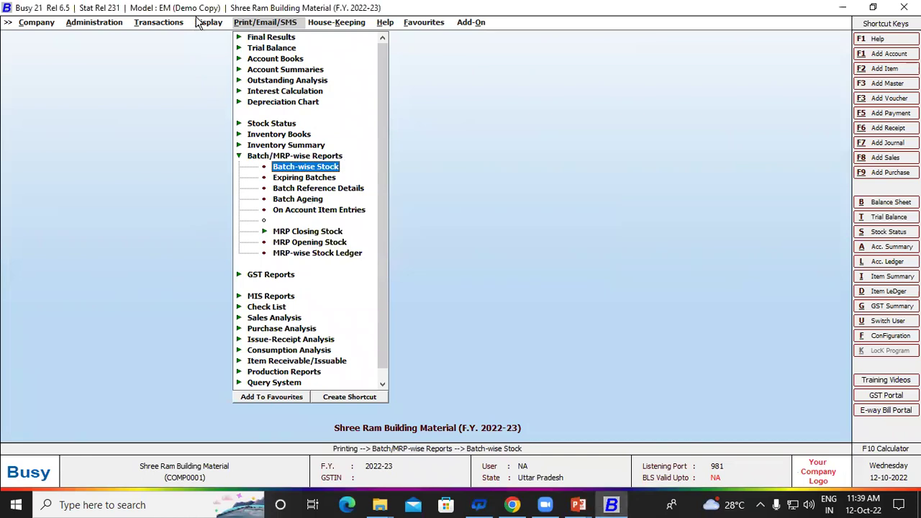
left_click(206, 26)
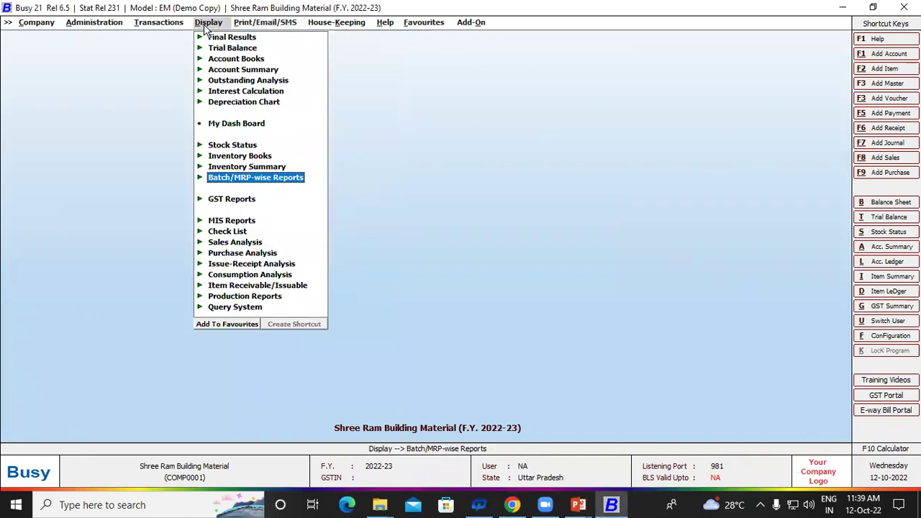
Step: Display Batch-wise Stock for group MEDICINE—ACILOC, PARACETAMOL, SUMO batches, 450 pending—then close it
key("Return")
key("Return")
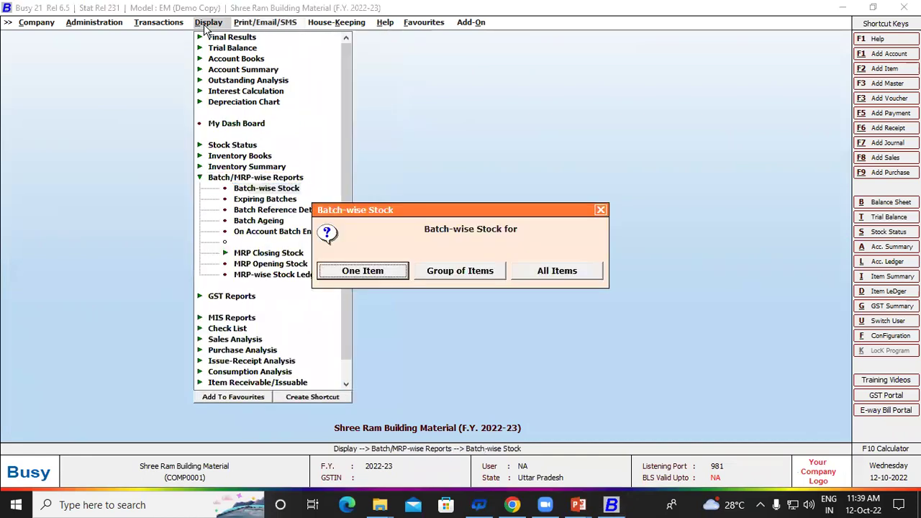
key("Right")
key("Return")
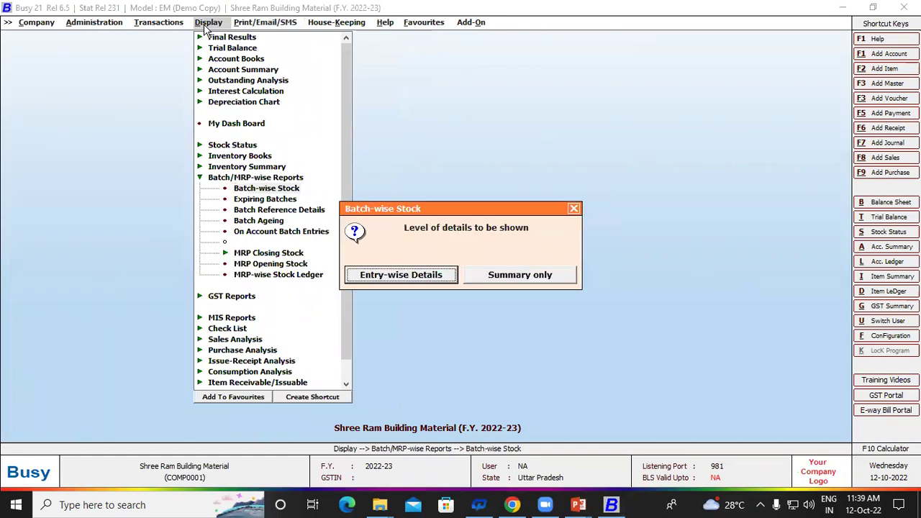
key("Return")
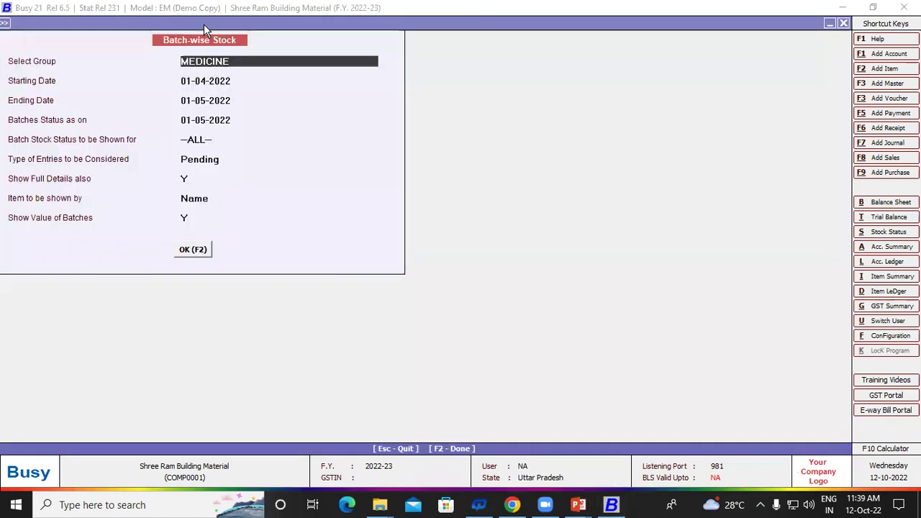
key("F2")
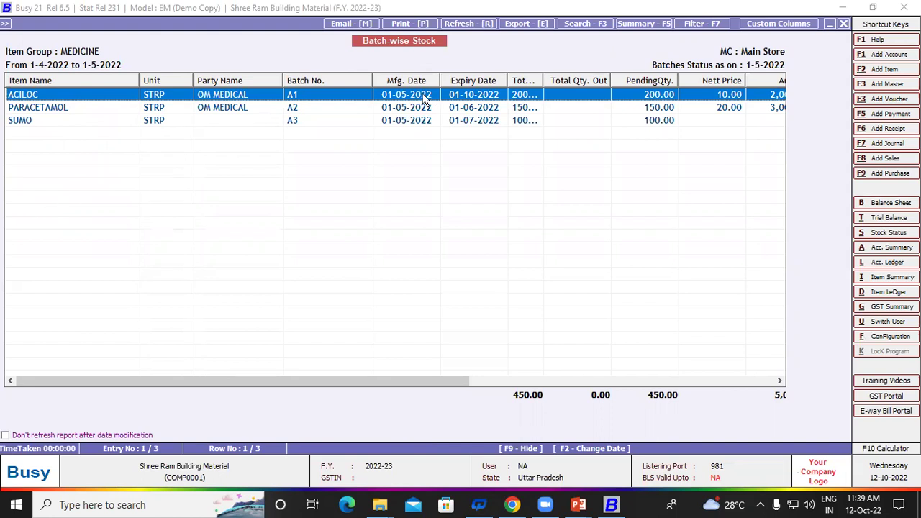
key("Escape")
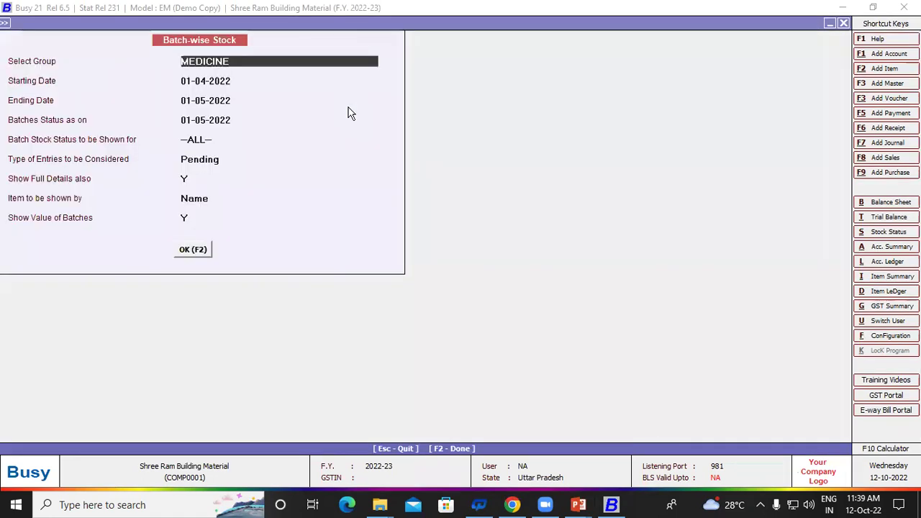
key("Escape")
key("Escape")
key("Escape")
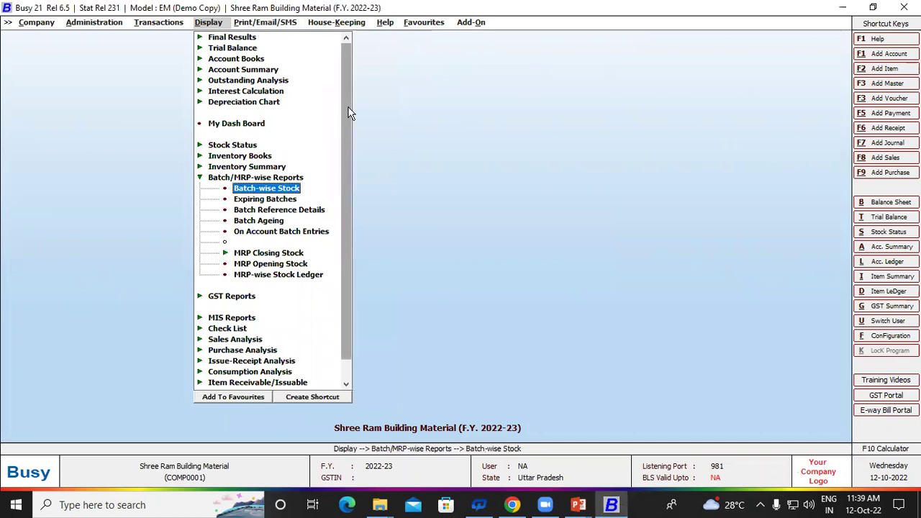
Step: Open Expiring Batches for the single item ACILOC, reporting batches expiring till a date
key("Down")
key("Return")
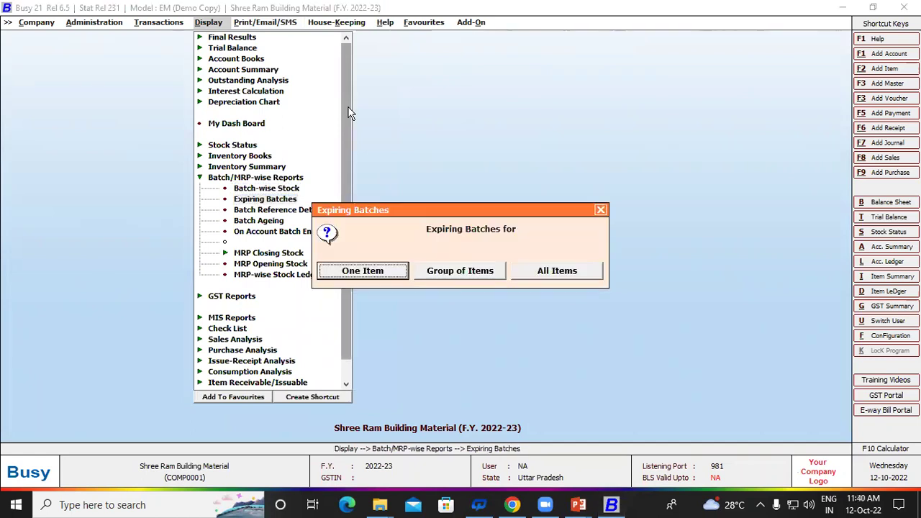
key("Right")
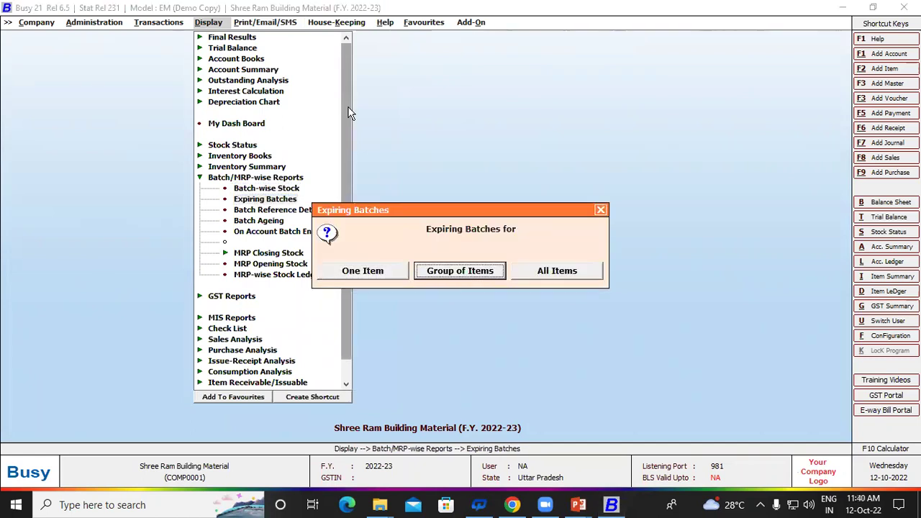
key("Left")
key("Right")
key("Left")
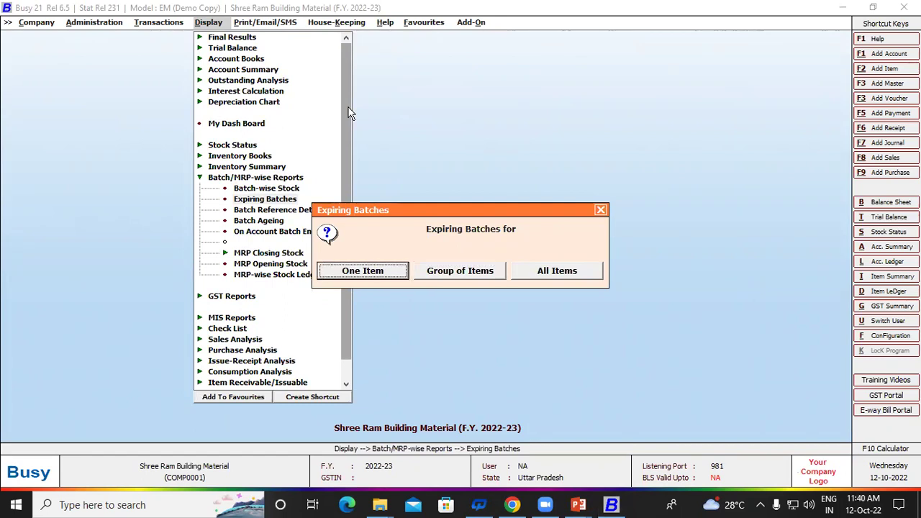
key("Return")
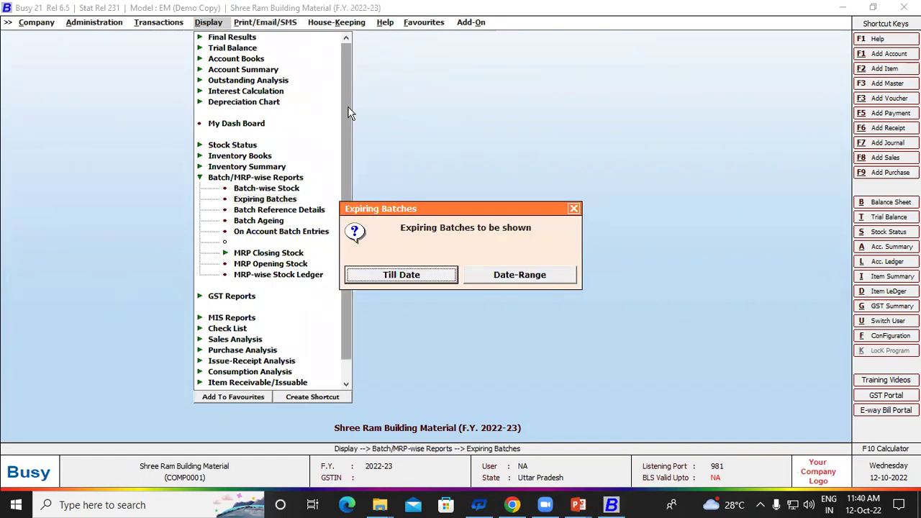
key("Return")
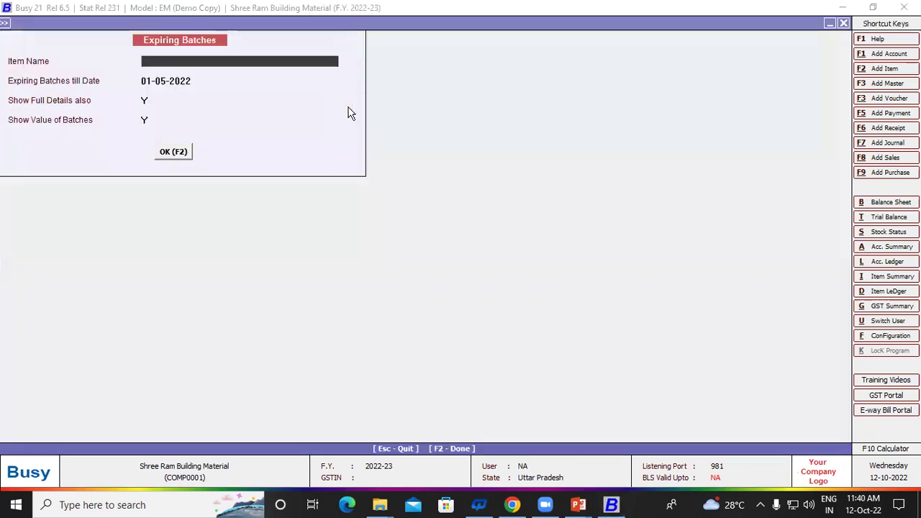
key("Down")
key("Up")
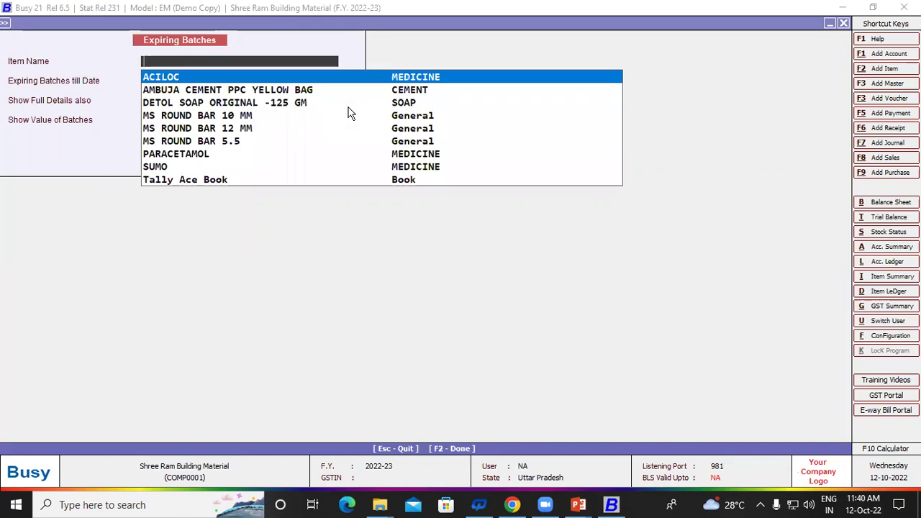
key("Return")
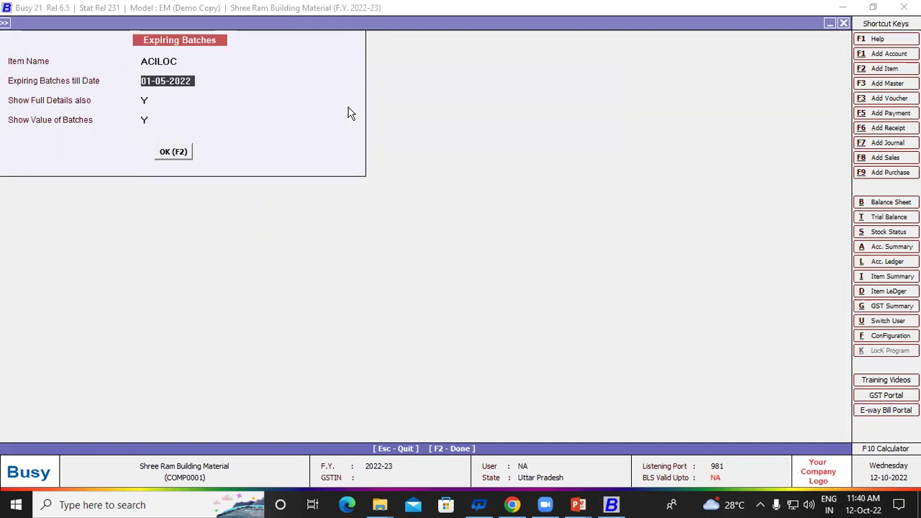
Step: Set the cut-off date to 01-04-2022 and run the report, which lists no batches
type("1-9-22")
key("BackSpace")
key("BackSpace")
key("BackSpace")
key("BackSpace")
type("4-22")
key("Return")
key("Return")
key("Return")
key("Return")
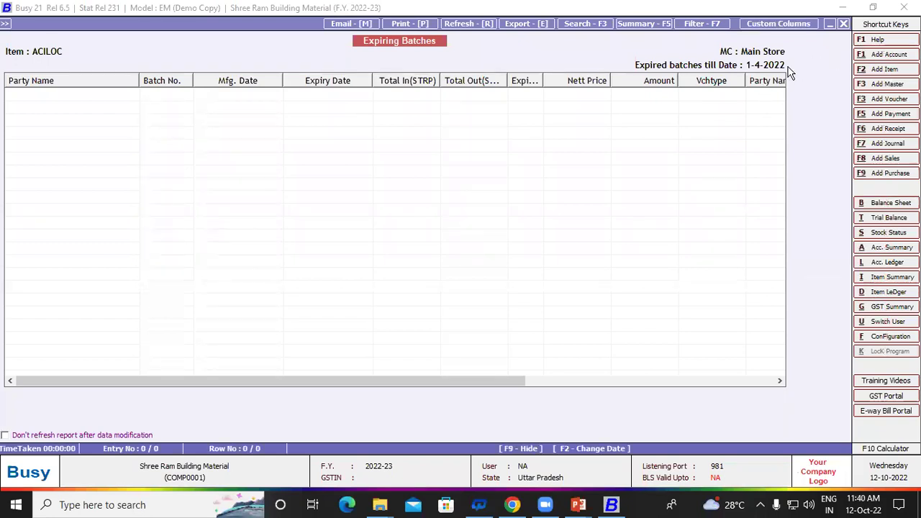
Step: Rerun ACILOC's expiring batches with cut-off dates 01-07-2022 and then 01-08-2022
key("F2")
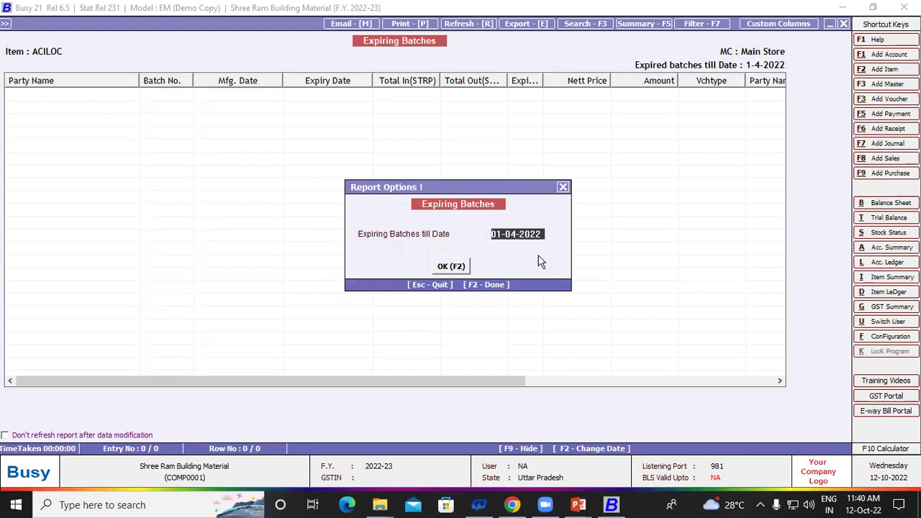
type("1-0")
type("7-")
type("202")
key("Return")
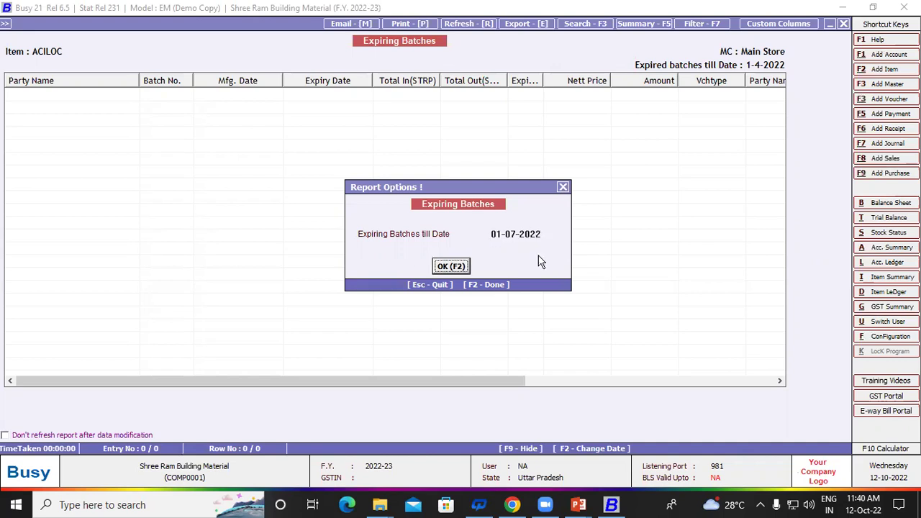
key("Return")
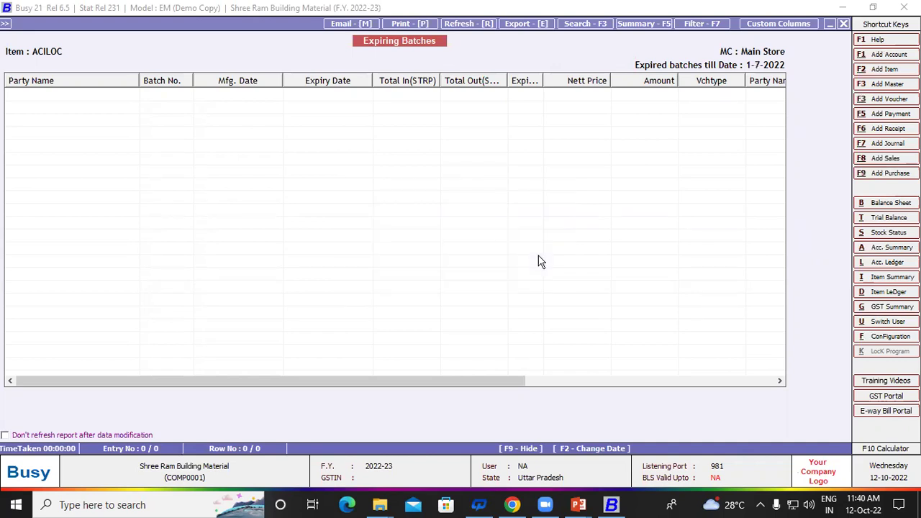
key("Escape")
key("Return")
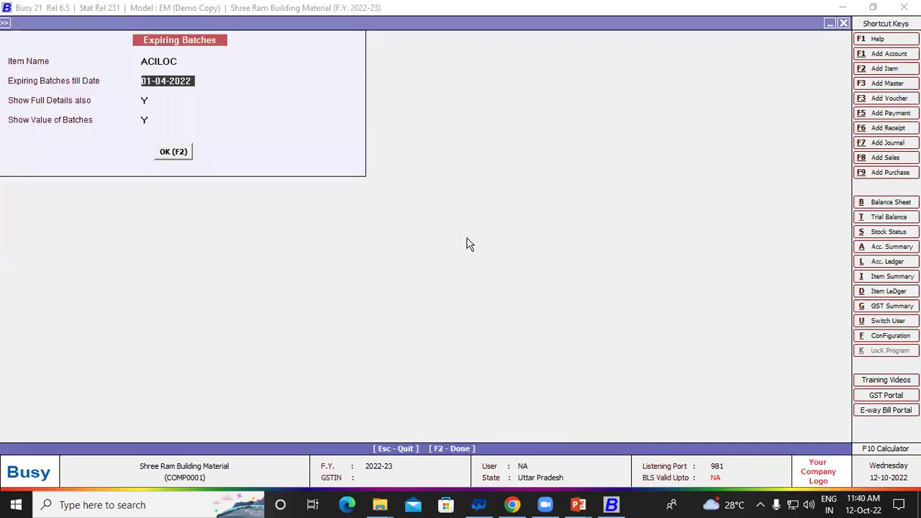
type("1-8-22")
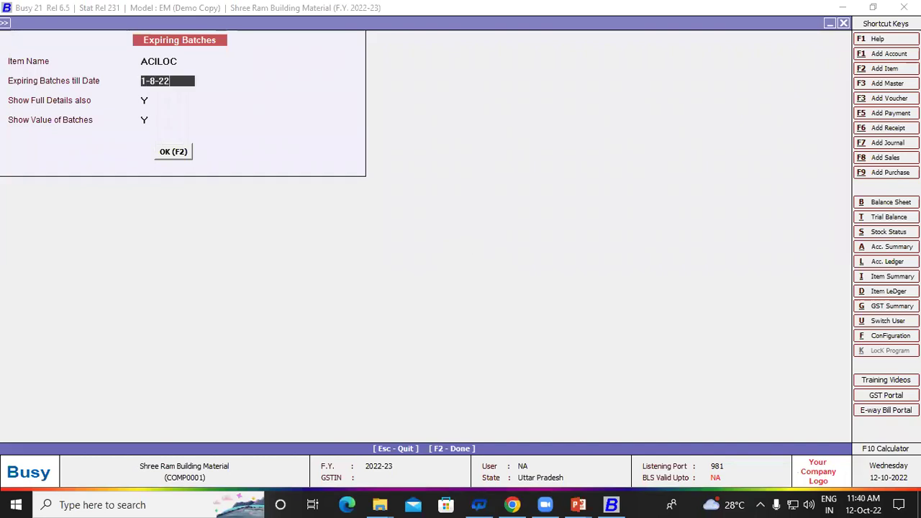
key("Return")
key("Return")
key("Return")
key("Return")
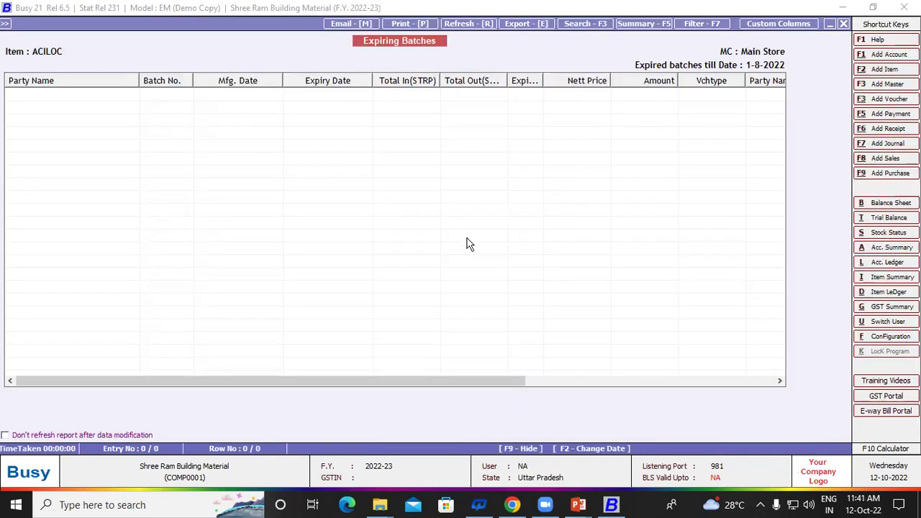
key("F2")
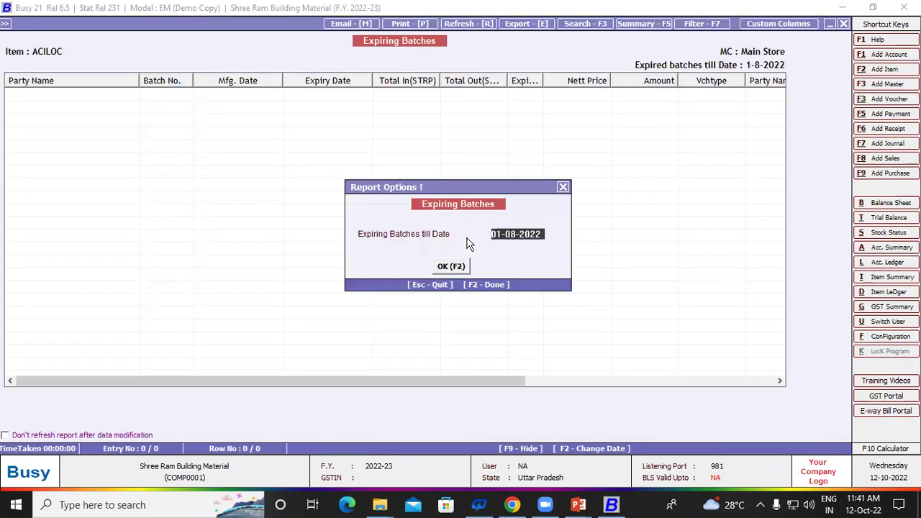
key("Escape")
key("Escape")
Step: Change the cut-off to 01-11-2022 so batch A1 (expiring 01-10-2022) appears, then close the report
key("Return")
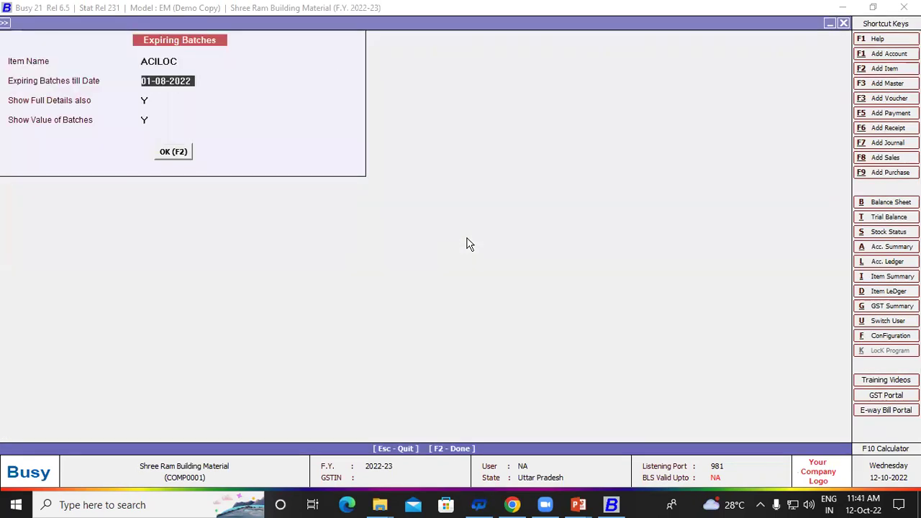
type("1-1-")
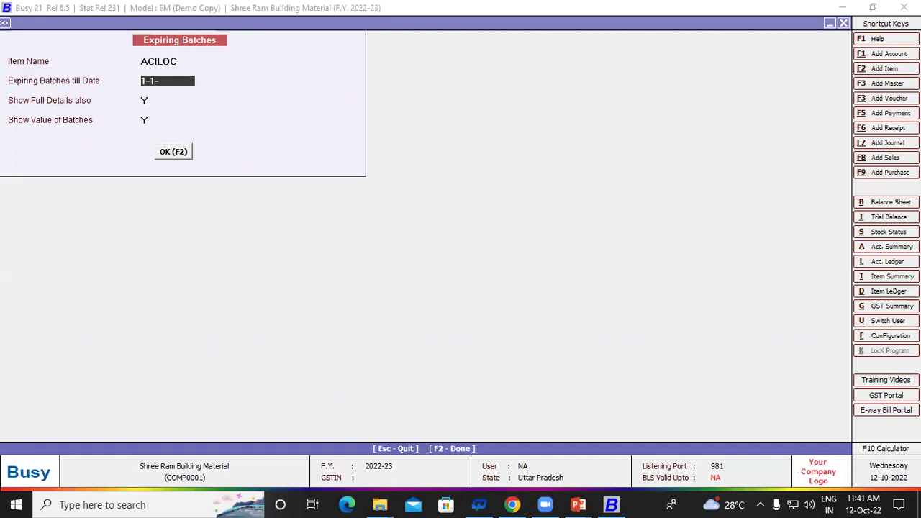
type("1-202")
key("Return")
key("Return")
key("Return")
key("Return")
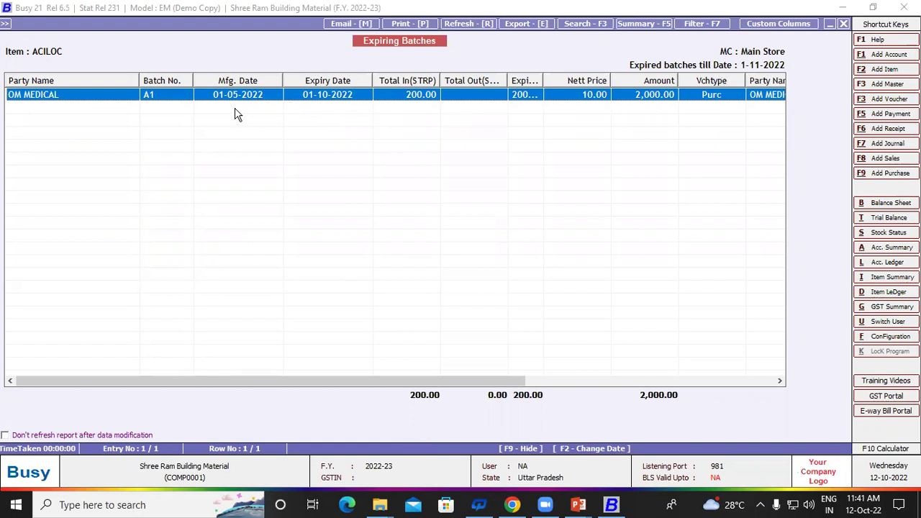
key("Escape")
key("Escape")
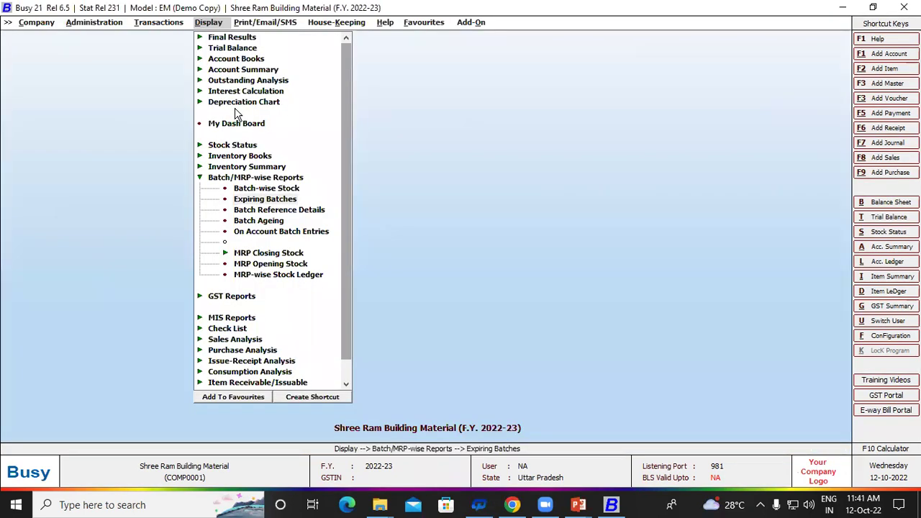
key("Escape")
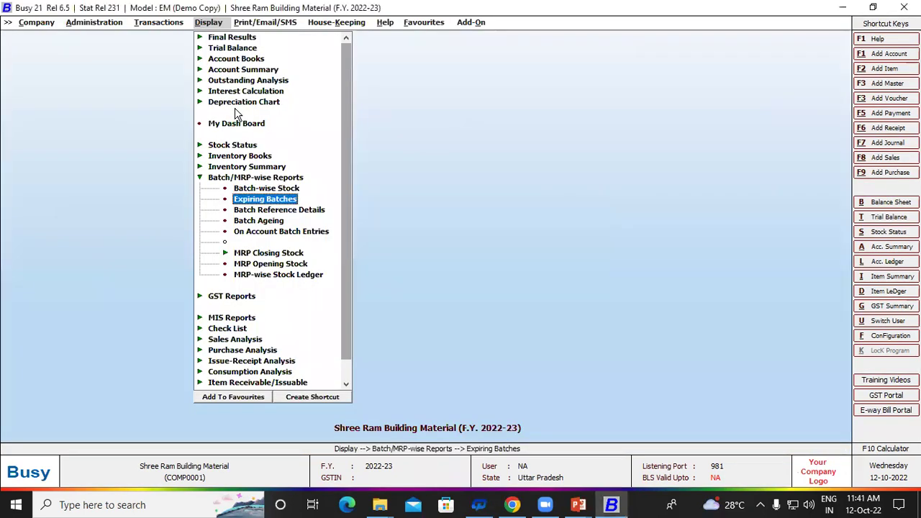
Step: Open the Batch Reference Details report options from the Batch/MRP-wise reports list
key("Left")
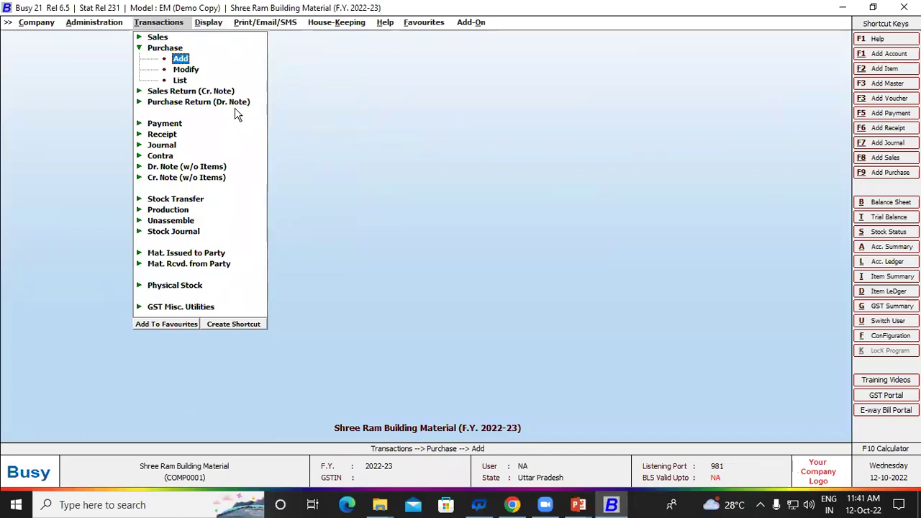
key("Right")
key("Down")
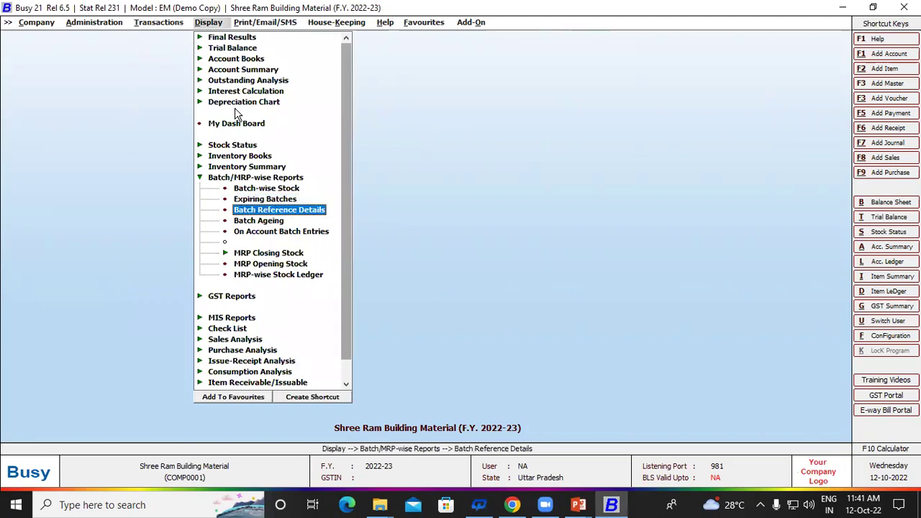
key("Return")
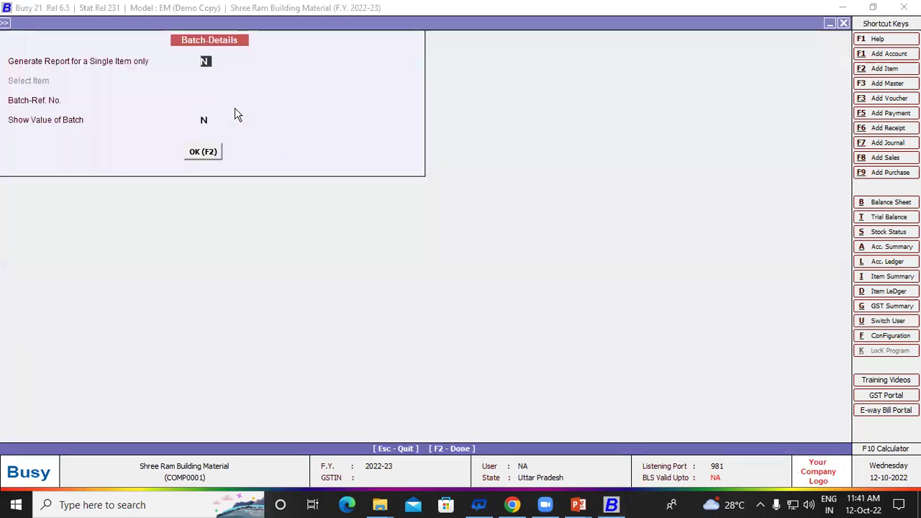
Step: Run Batch Reference Details for the single item ACILOC with batch reference A3
type("Y")
key("Return")
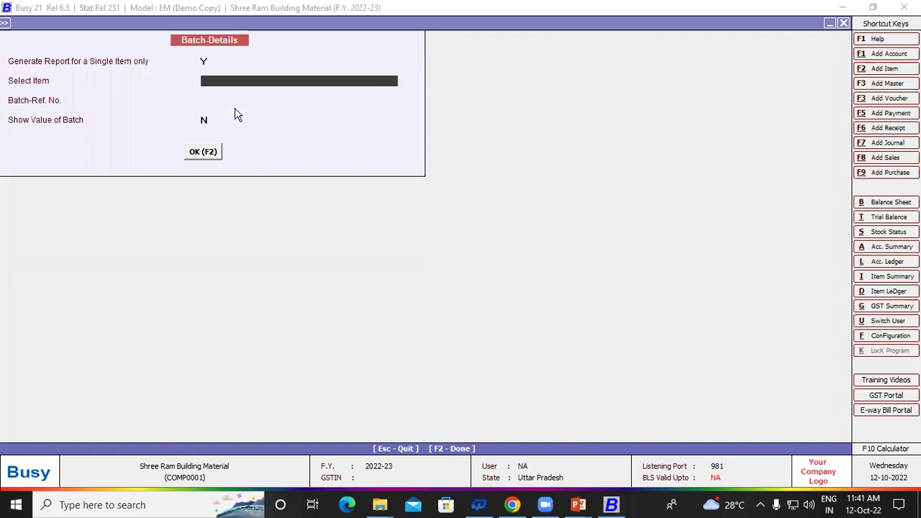
key("Down")
key("Up")
key("Return")
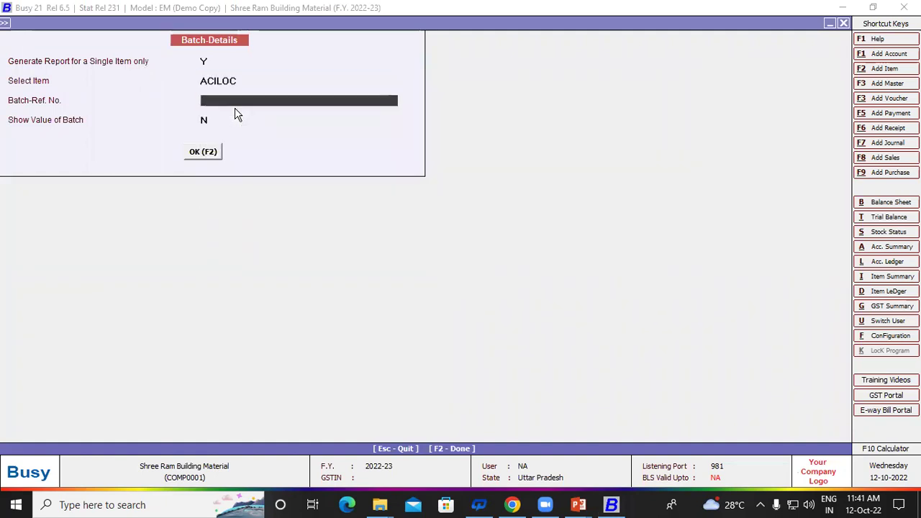
type("a")
key("BackSpace")
type("a3")
key("Return")
key("Return")
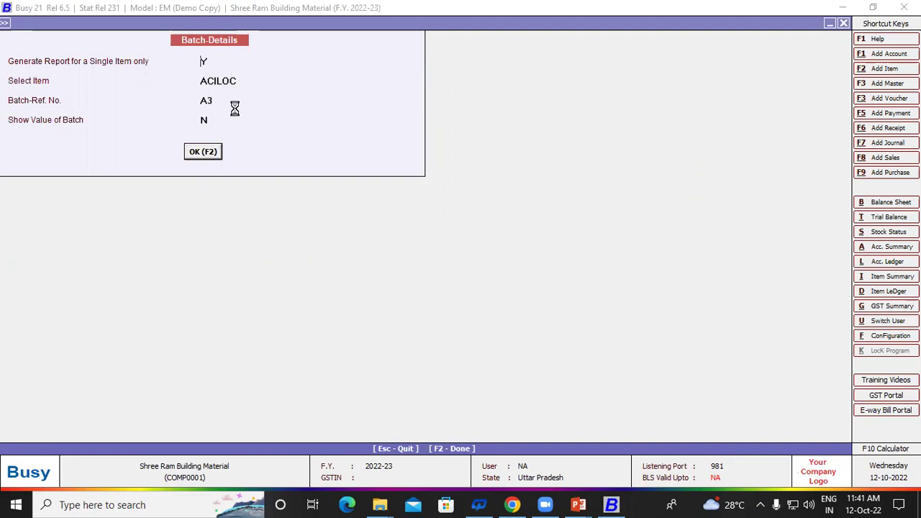
Step: Rerun the A3 batch details for all items with Show Value set to Y
key("Escape")
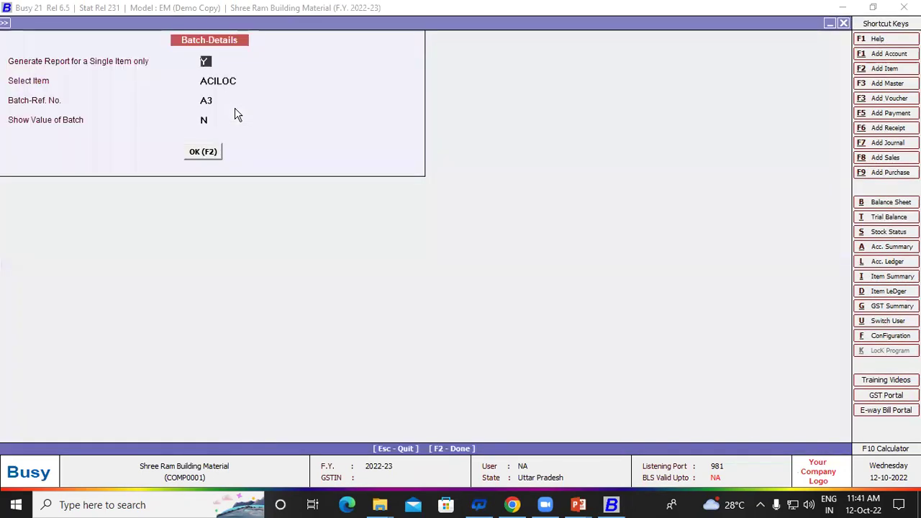
key("n")
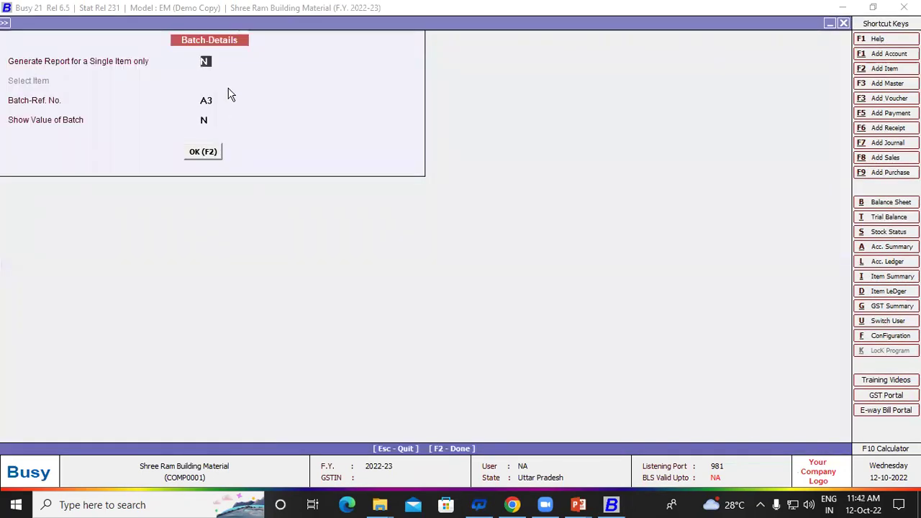
key("Return")
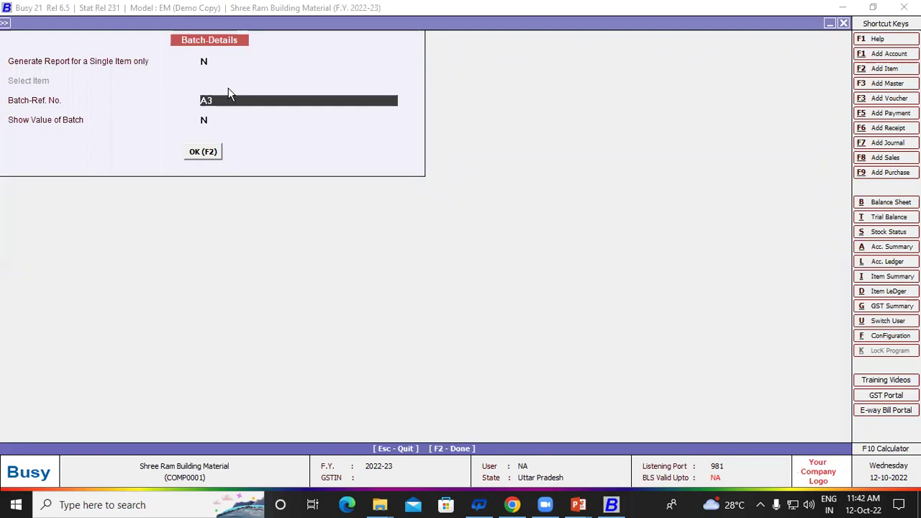
key("Return")
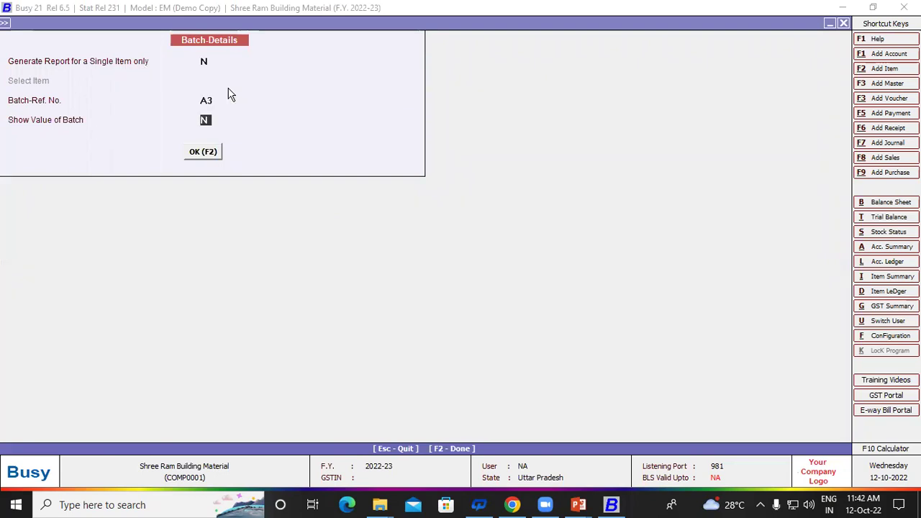
key("y")
key("Return")
key("Return")
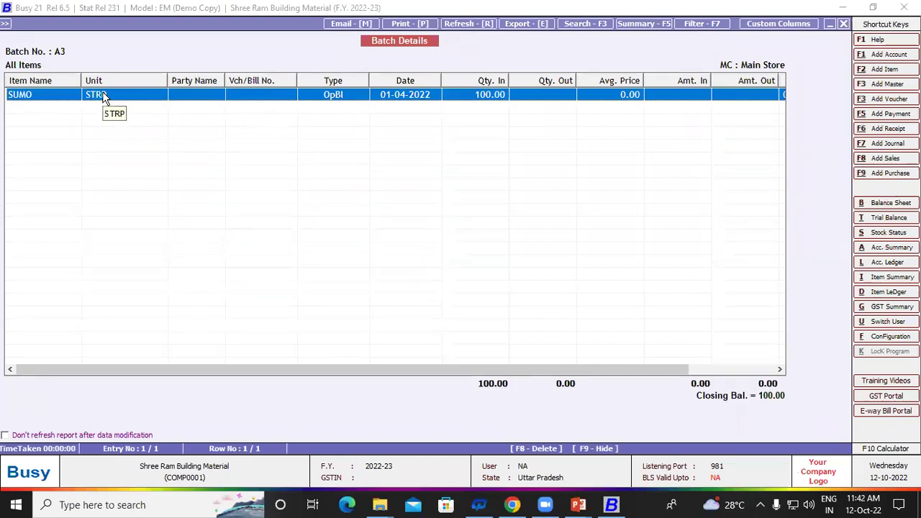
Step: Return to the reports list and start the Batch Ageing Analysis
key("Escape")
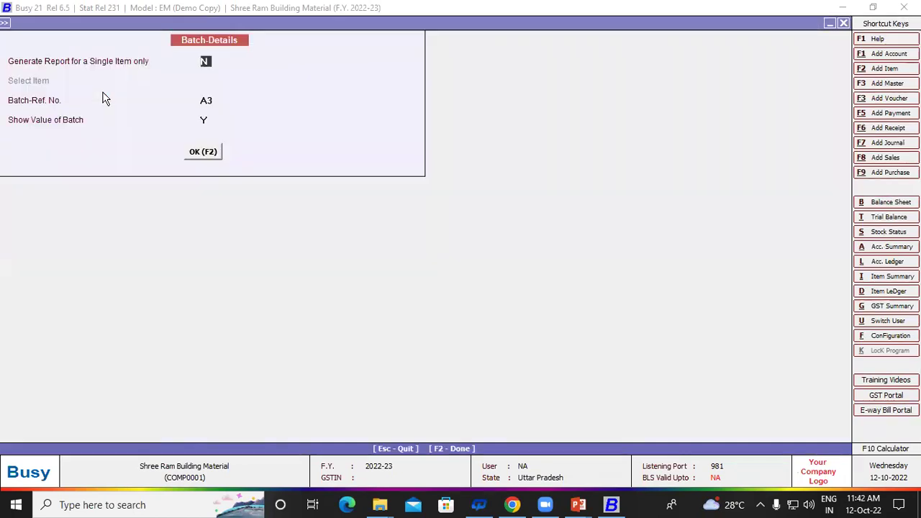
key("Escape")
key("Down")
key("Return")
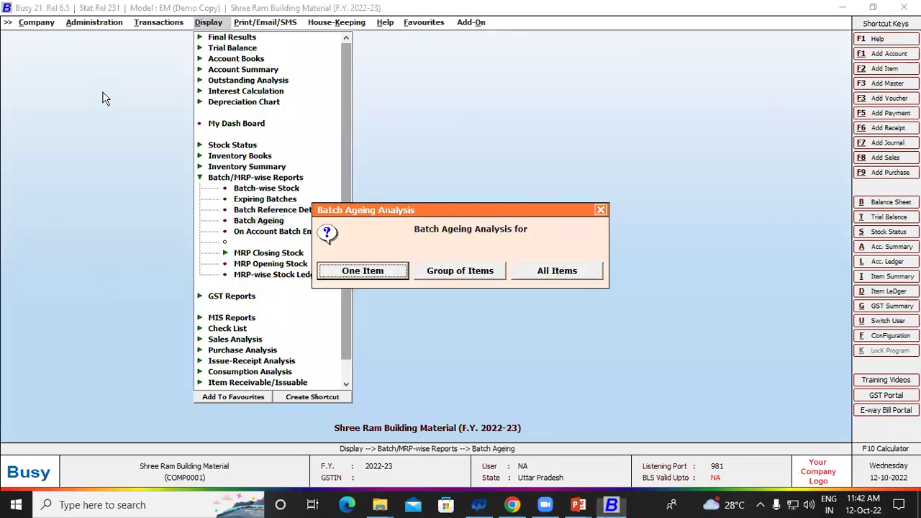
Step: Run Batch Ageing for group MEDICINE, 01-04-2022 to 01-05-2022, and review its items
key("Right")
key("Left")
key("Right")
key("Return")
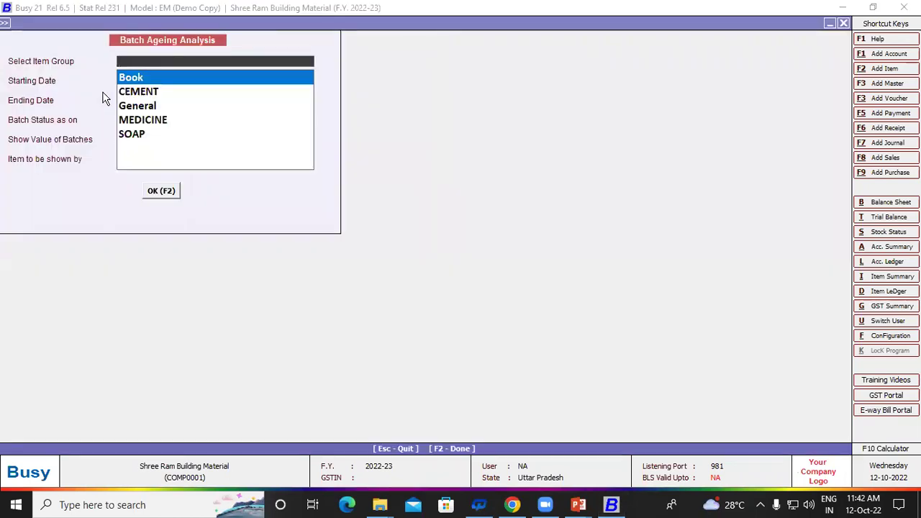
key("Down")
key("Down")
key("Down")
key("Return")
key("Return")
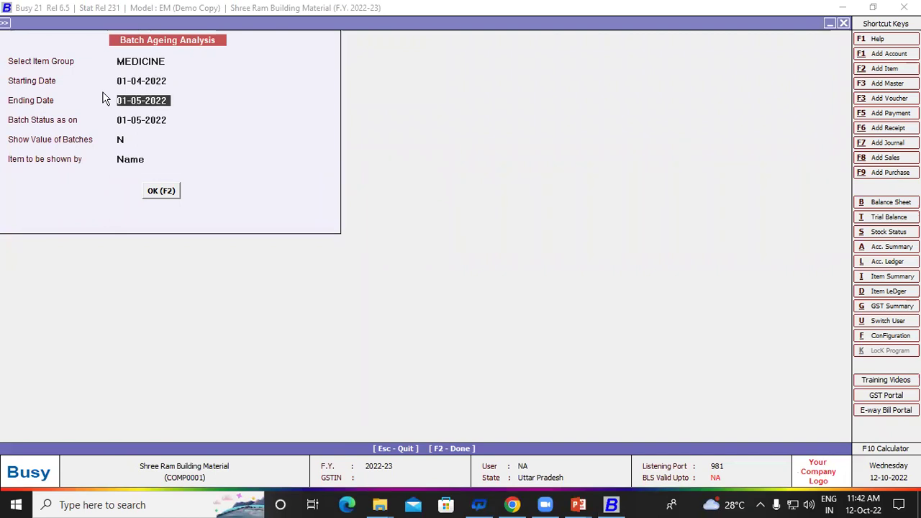
key("Return")
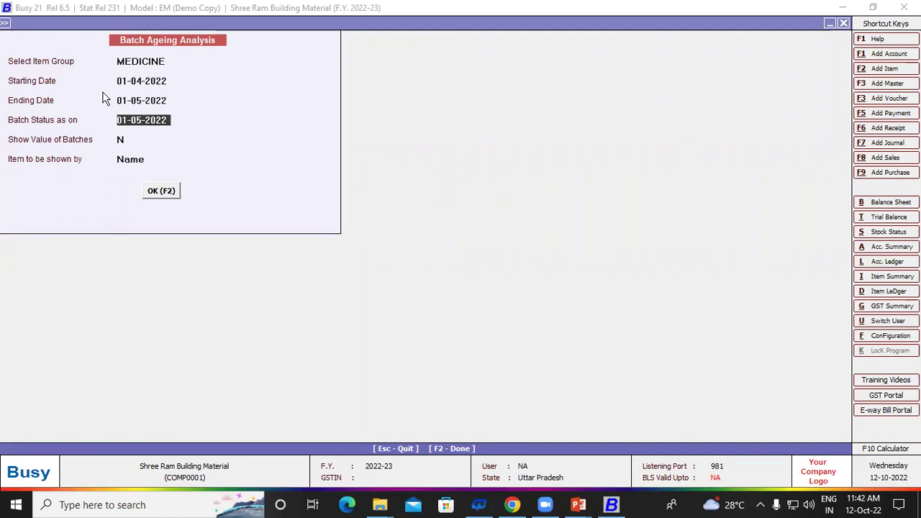
key("Return")
key("Return")
key("Return")
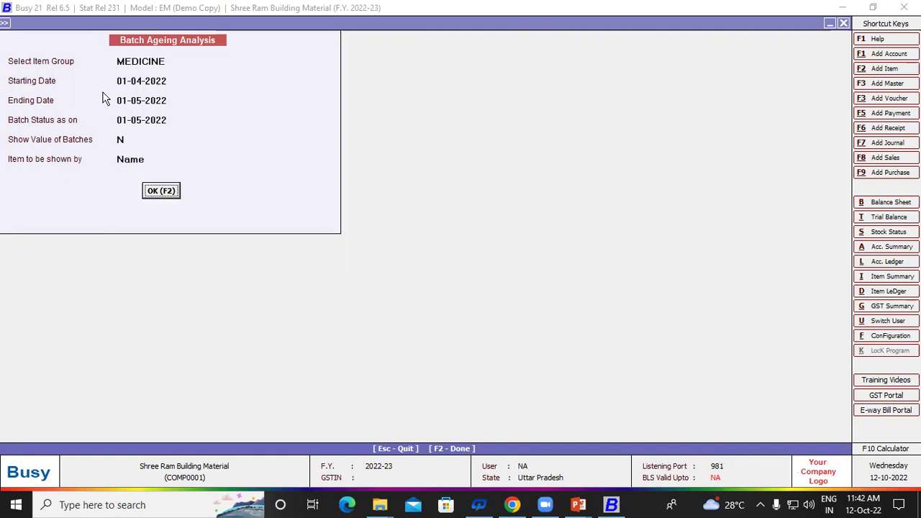
key("Return")
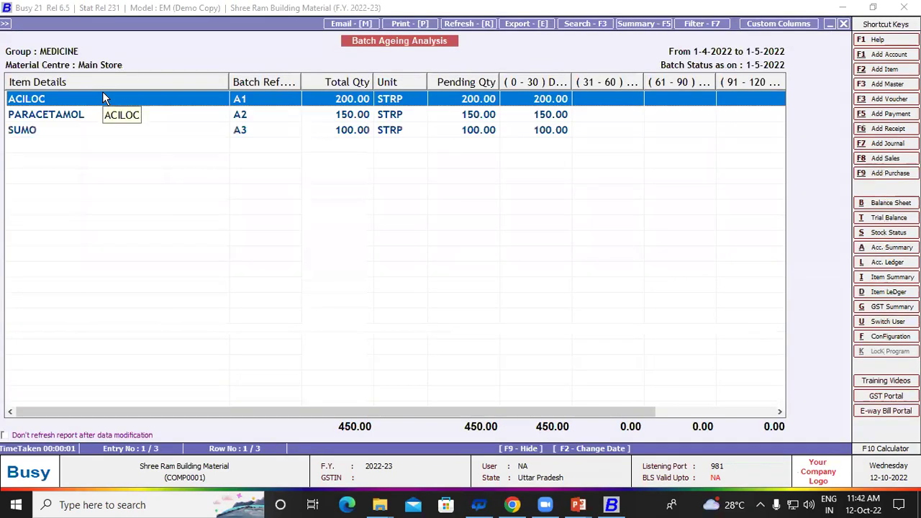
key("Down")
key("Down")
key("Up")
key("Up")
Step: Rerun the MEDICINE Batch Ageing Analysis with the ending date changed to 01-10-2022
key("Escape")
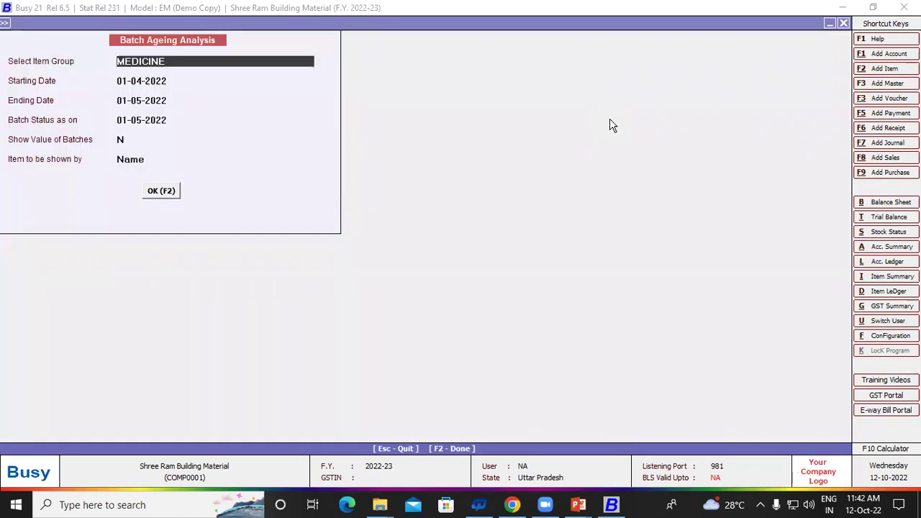
key("Return")
key("Return")
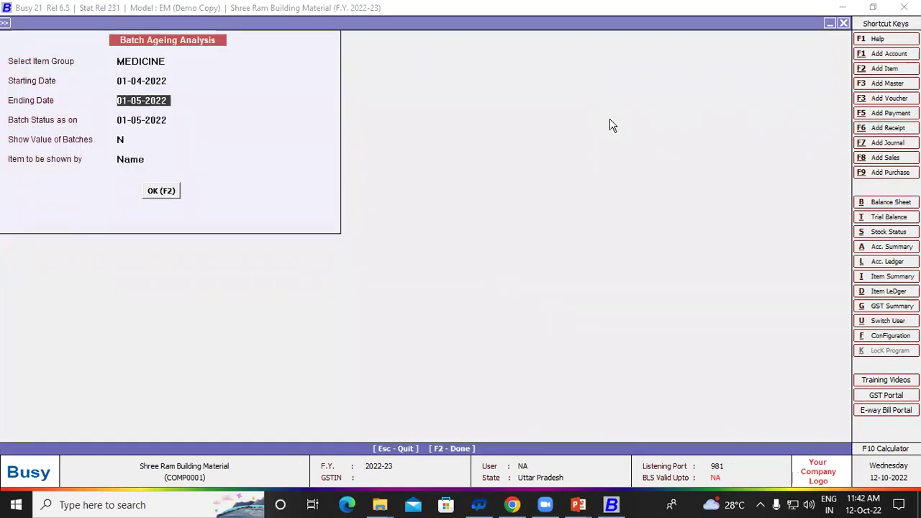
type("1")
type("10")
key("BackSpace")
key("BackSpace")
key("BackSpace")
type("1-10-202")
key("Return")
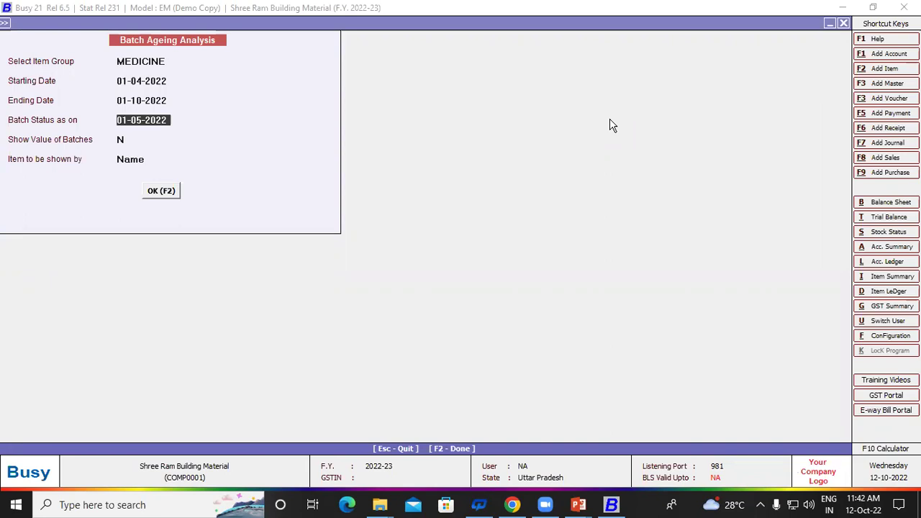
key("Return")
key("Return")
key("Return")
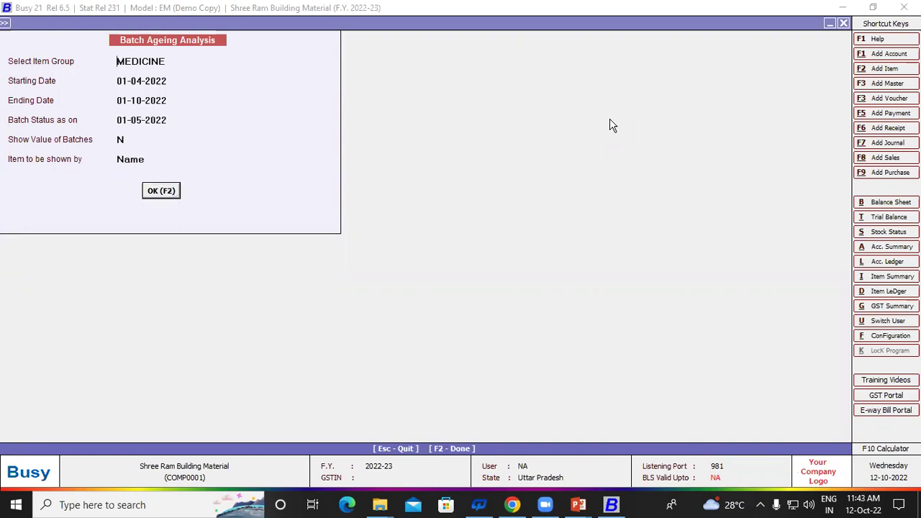
key("Return")
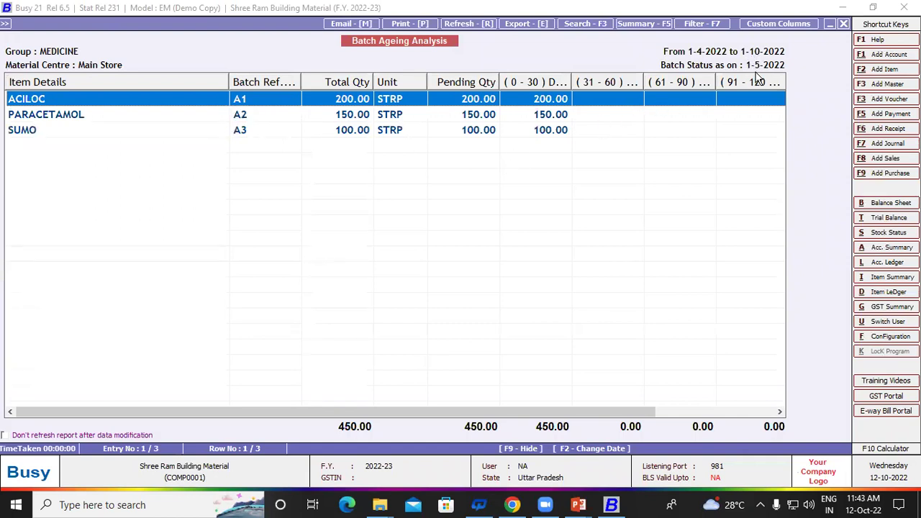
Step: Review the rerun report, then return to its options form
key("F2")
key("Escape")
key("Escape")
key("Return")
key("Return")
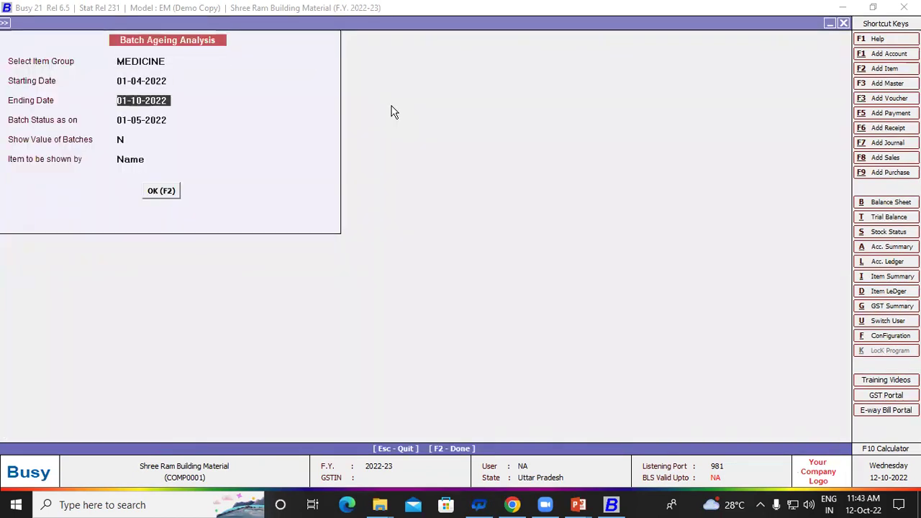
Step: Set batch status as on 01-11-2022 and Show Value of Batches to Y, then generate the report
type("1-5")
key("Return")
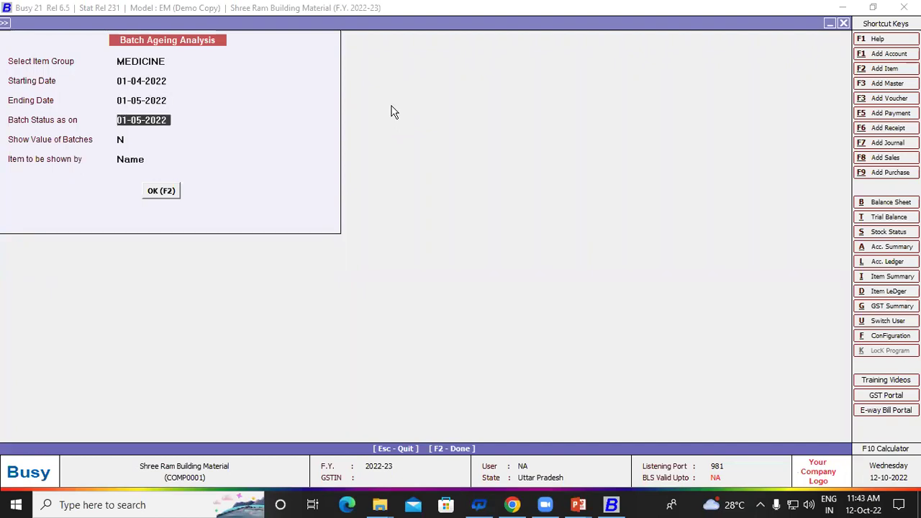
type("1-110")
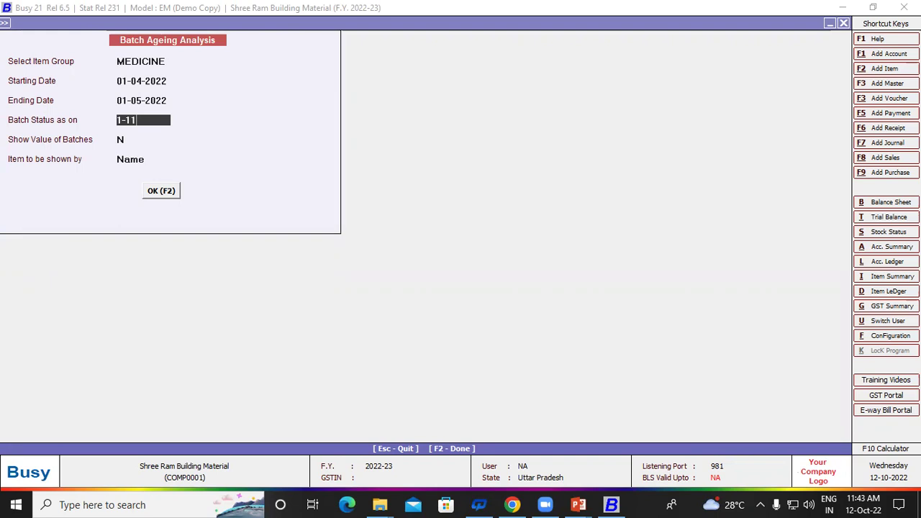
key("BackSpace")
key("BackSpace")
type("1-22")
key("Return")
key("Return")
key("Return")
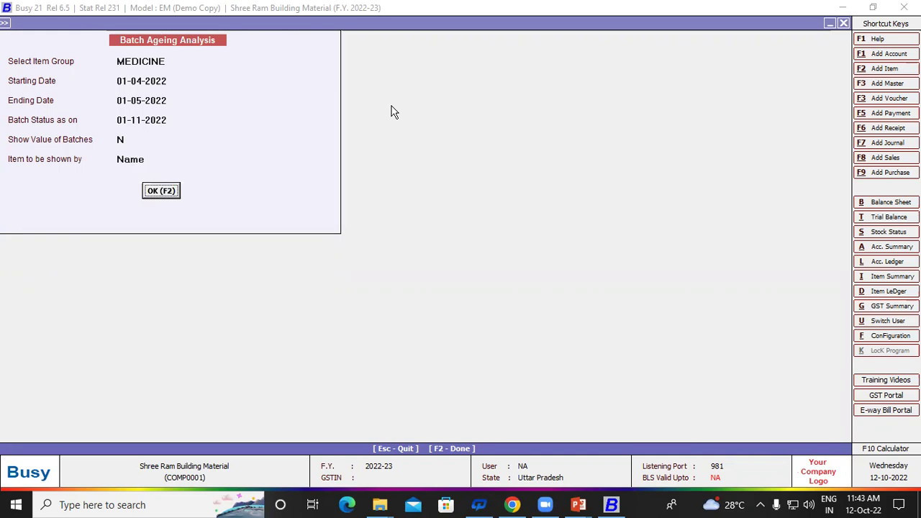
left_click(139, 139)
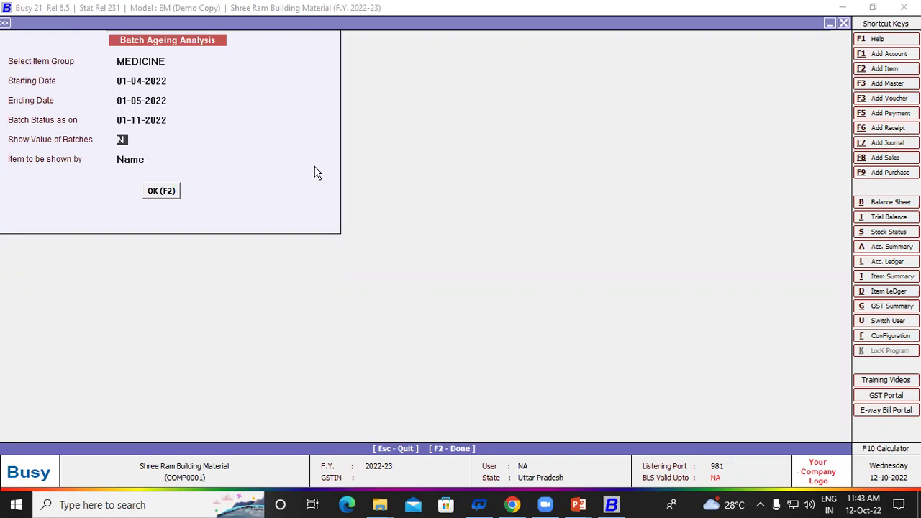
type("Y")
key("Return")
key("Return")
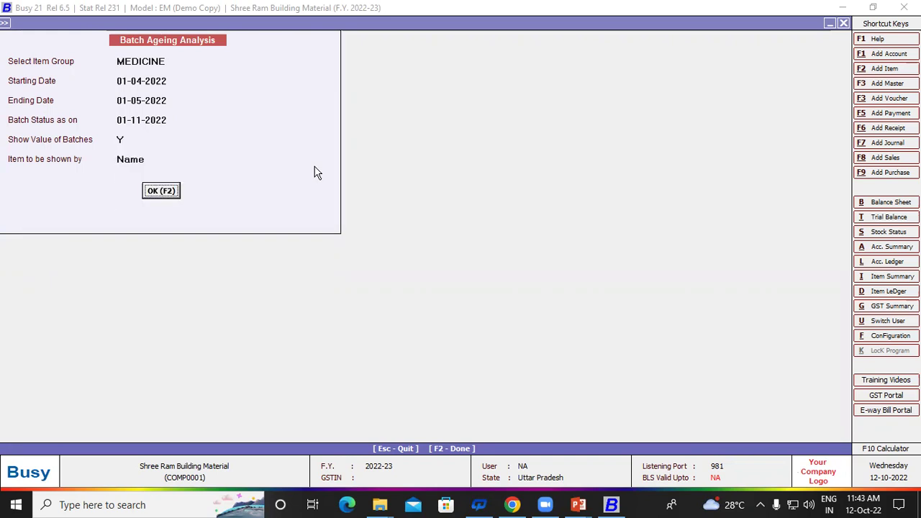
key("Return")
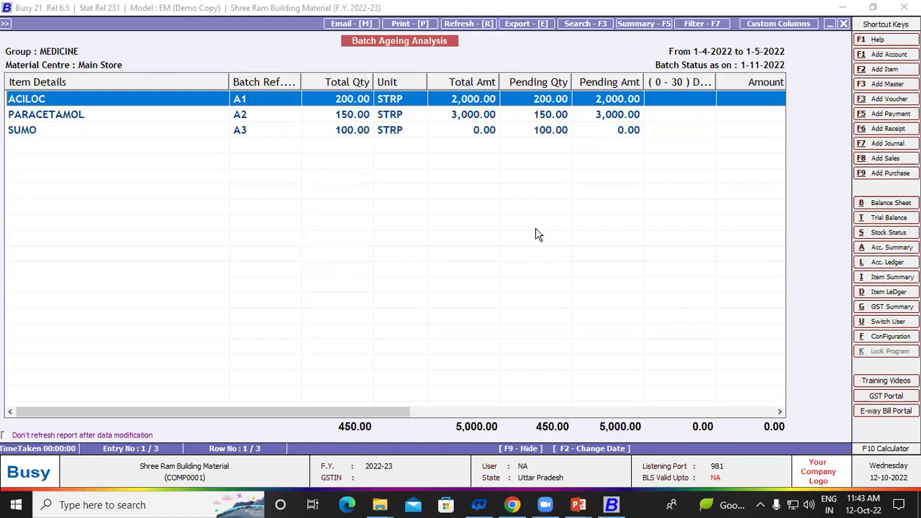
Step: Scroll the ageing report right to the (>= 151) Days and Amount columns
scroll(536, 235, "right", 5)
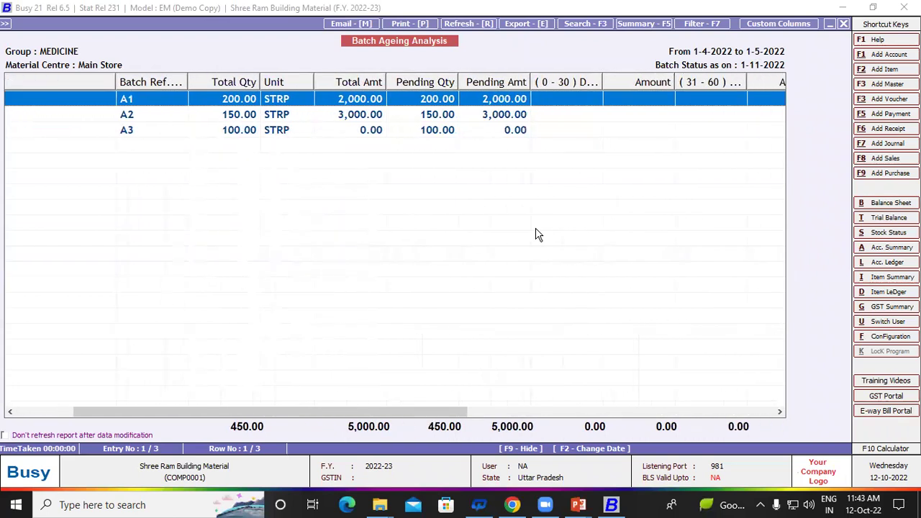
scroll(536, 234, "right", 8)
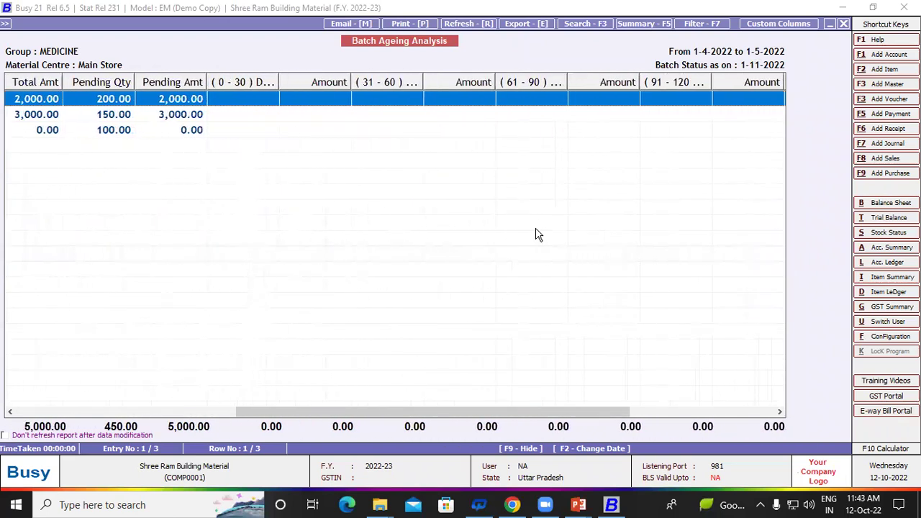
scroll(536, 234, "right", 6)
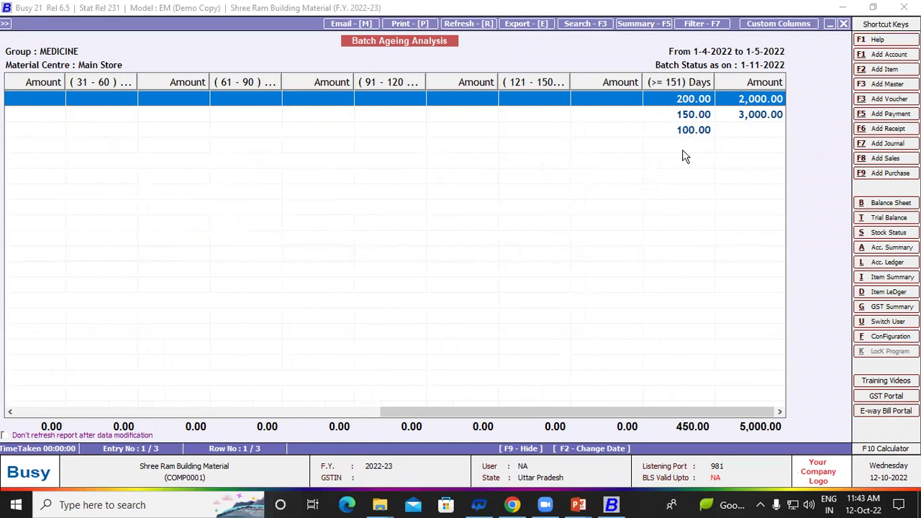
left_click(569, 89)
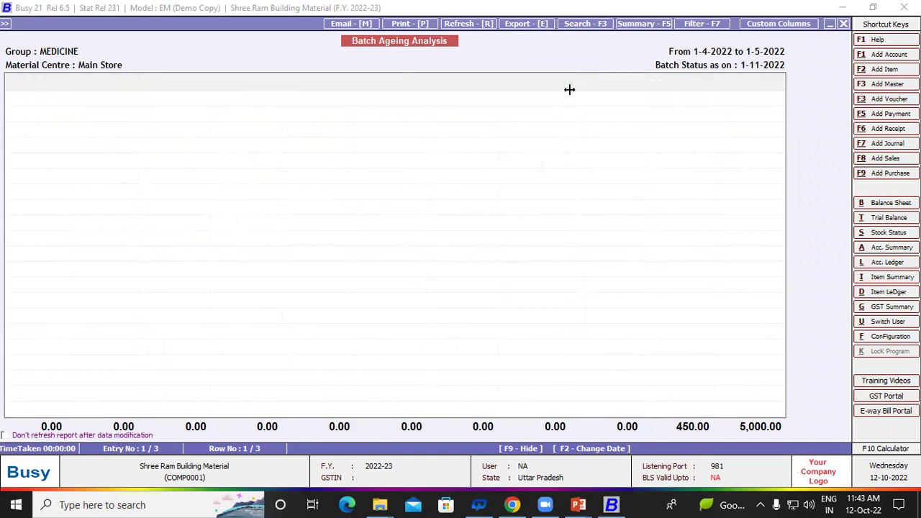
Step: Check voucher-wise On Account Batch Entries for ACILOC over 1-4-2022 to 1-5-2022
key("Escape")
key("Escape")
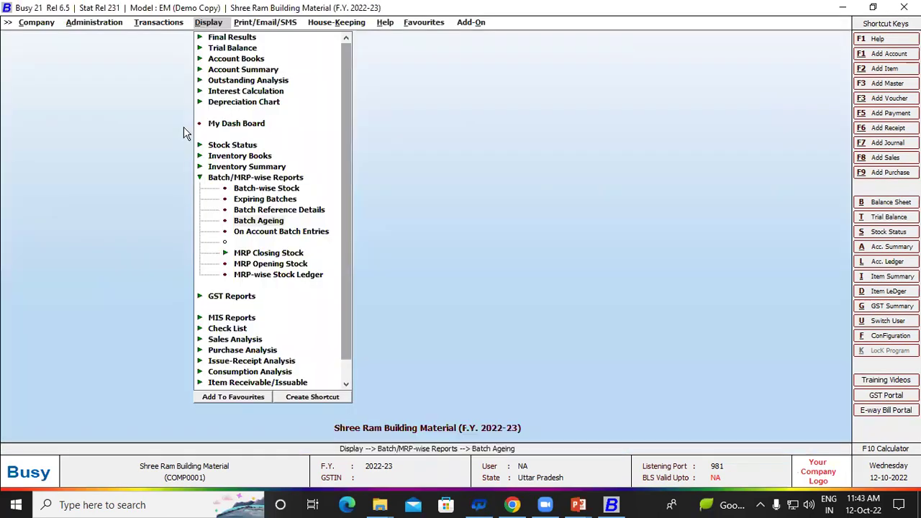
key("Down")
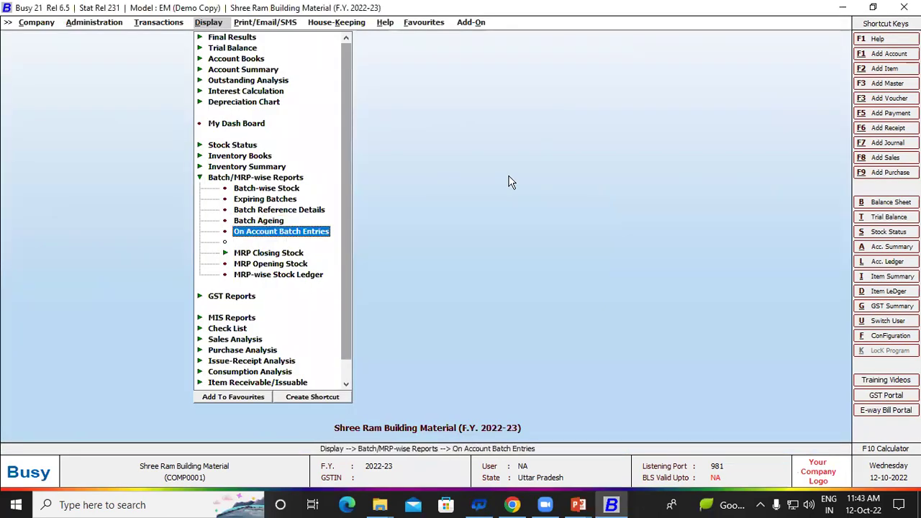
key("Return")
key("Return")
key("Return")
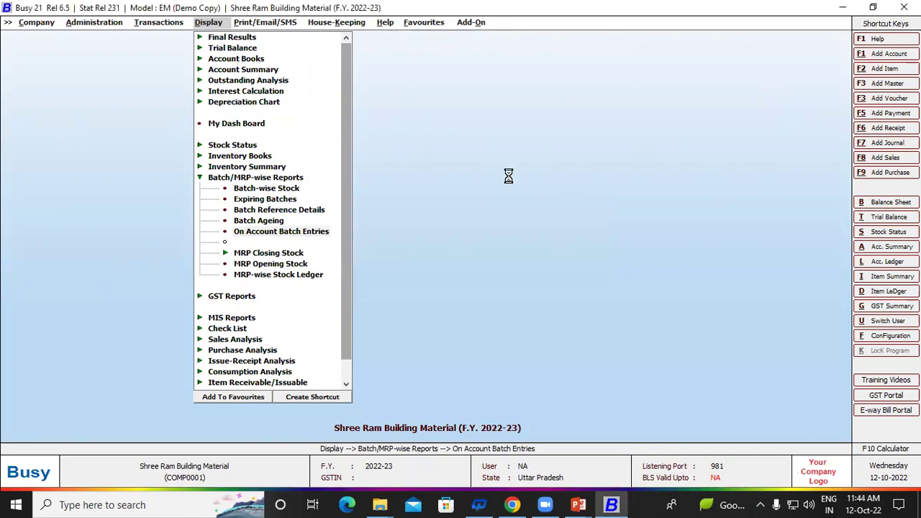
key("Return")
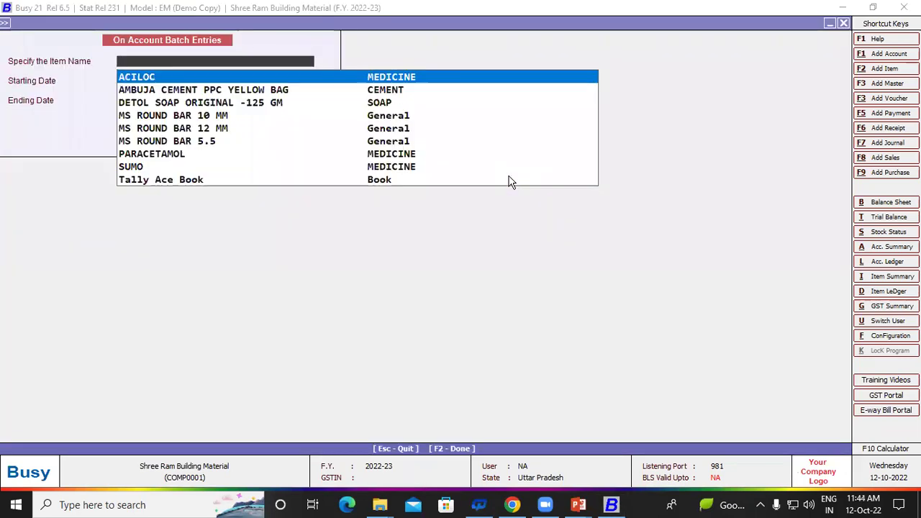
key("Return")
key("Return")
key("Return")
key("Return")
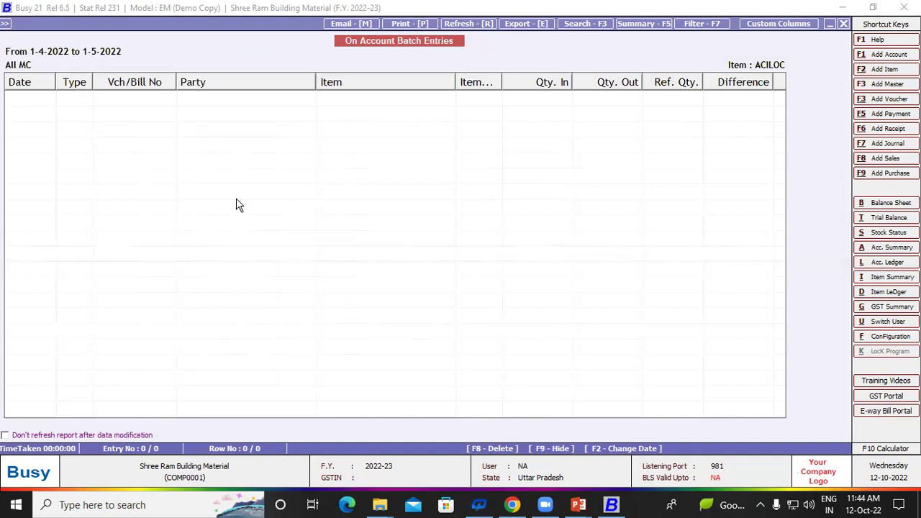
Step: Close the empty report and collapse the Batch/MRP-wise Reports group
key("Escape")
key("Escape")
key("Escape")
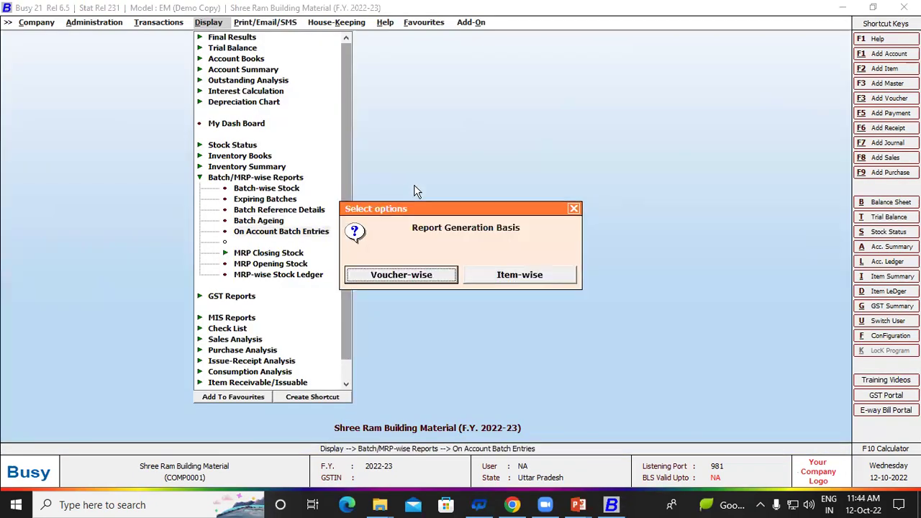
key("Escape")
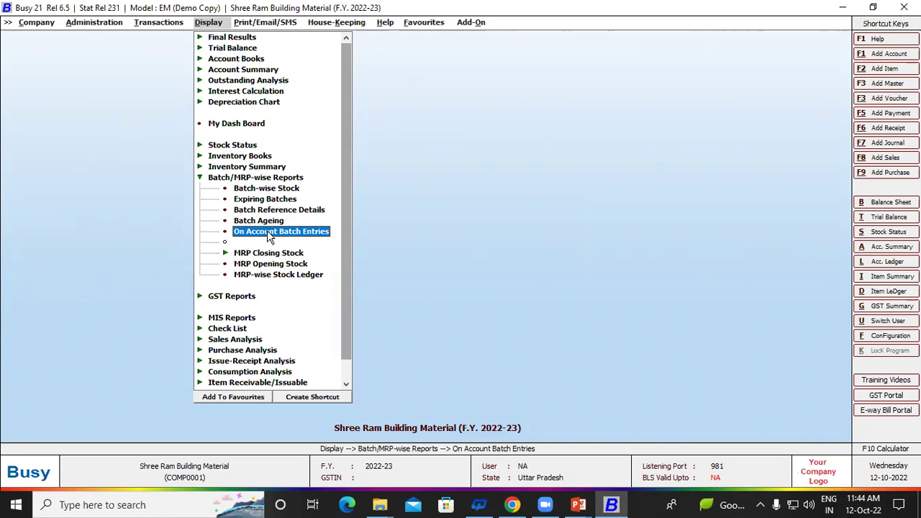
key("Escape")
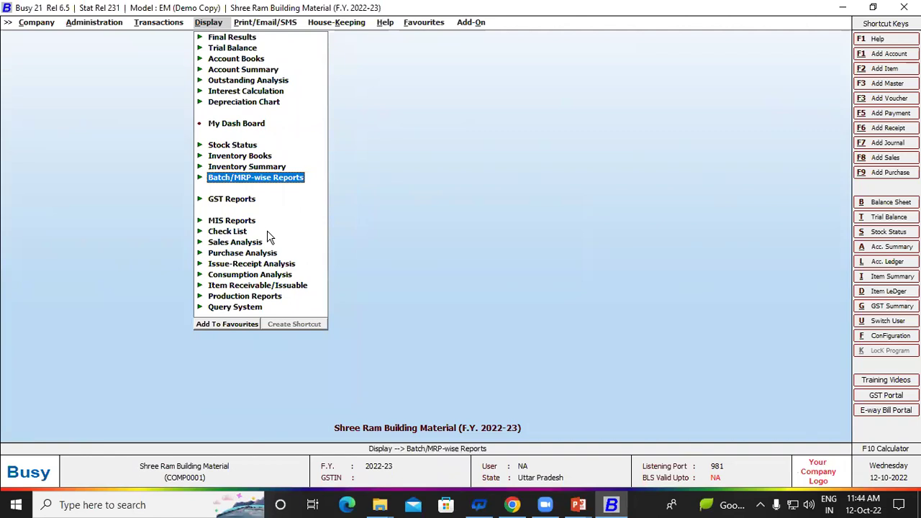
Step: Close the reports menu and dismiss the close-company confirmation for now
key("Escape")
key("Escape")
key("Escape")
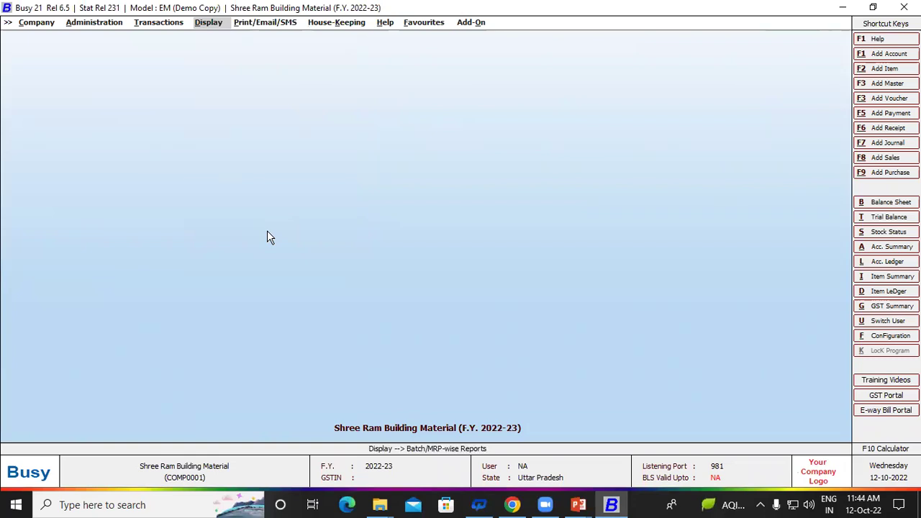
key("Escape")
key("Escape")
key("Escape")
key("Left")
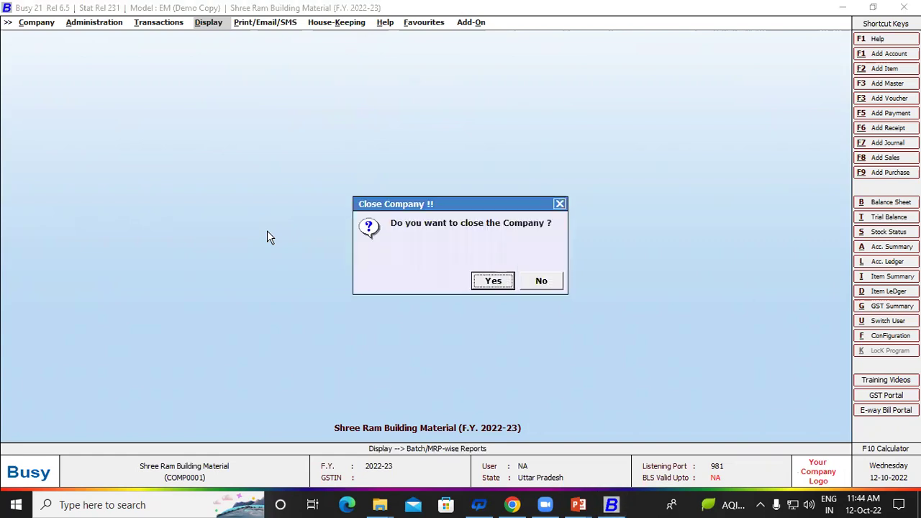
key("Escape")
Step: Browse the menus and Batch/MRP-wise report entries, then collapse that group
key("Return")
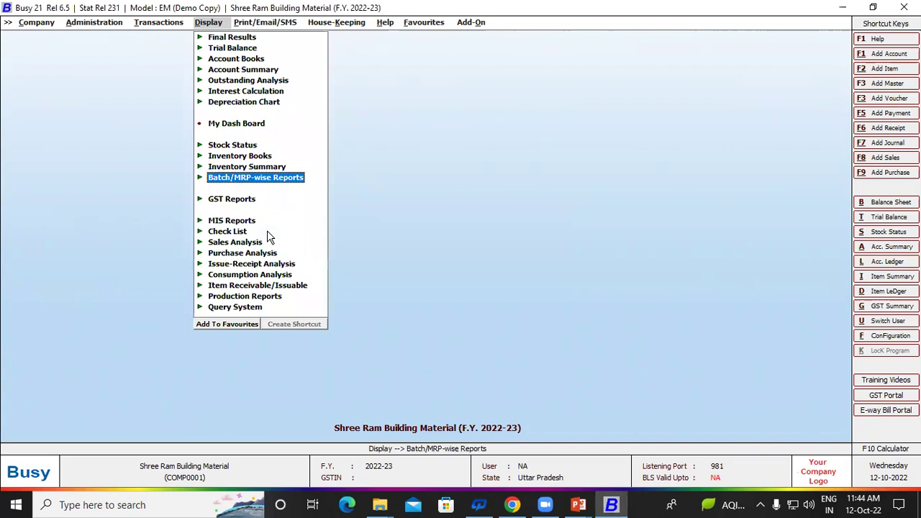
key("Left")
key("Left")
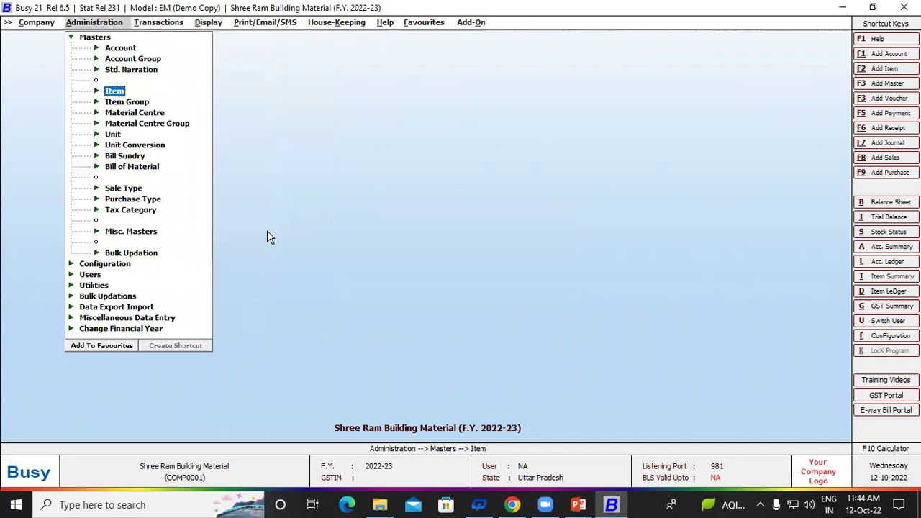
key("Left")
key("Right")
key("Right")
key("Left")
key("Right")
key("Right")
key("Right")
key("Up")
key("Down")
key("Down")
key("Down")
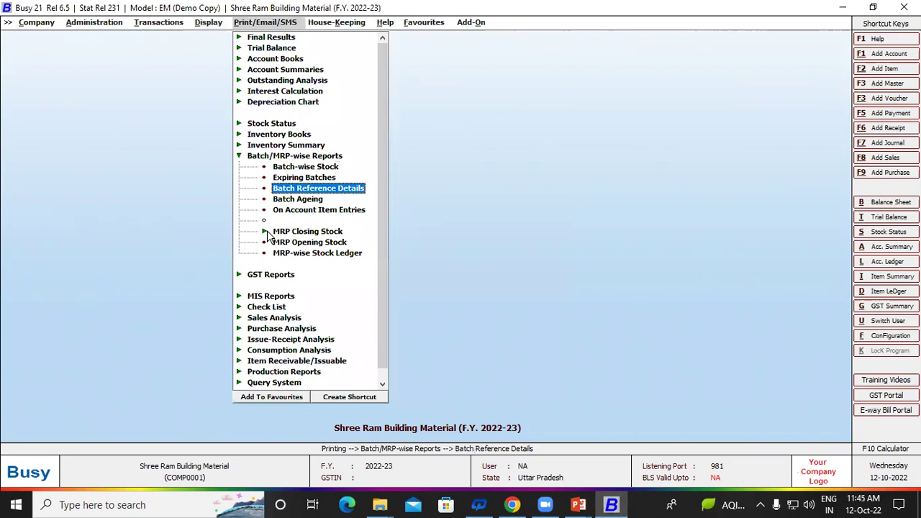
key("Left")
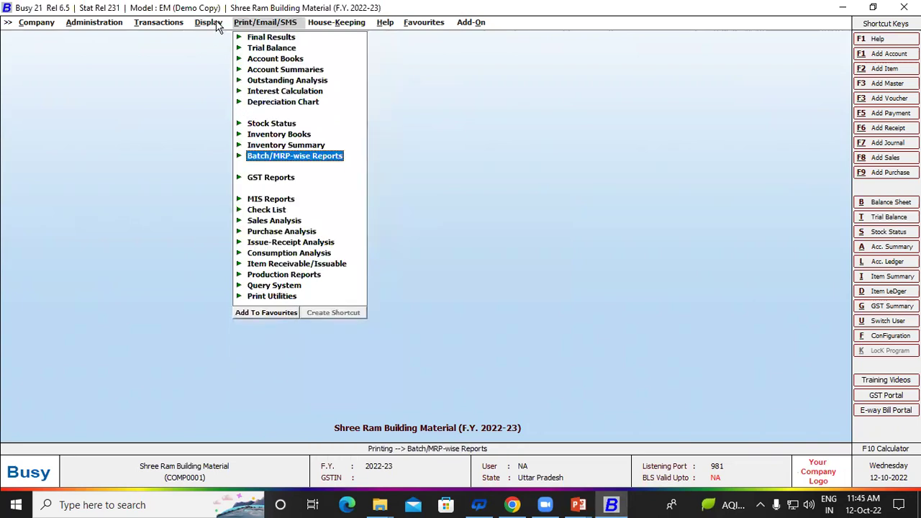
Step: Move between the transactions and masters menus, then close the transactions menu
left_click(216, 24)
key("Left")
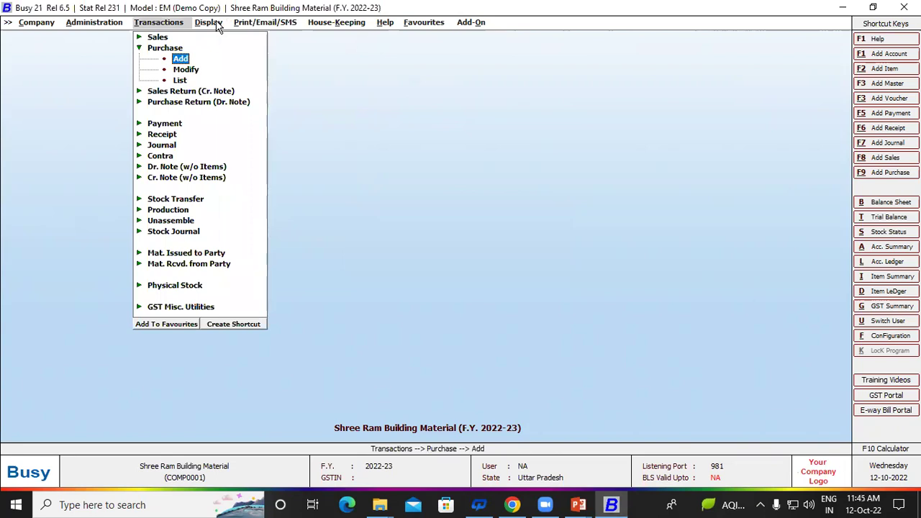
key("Left")
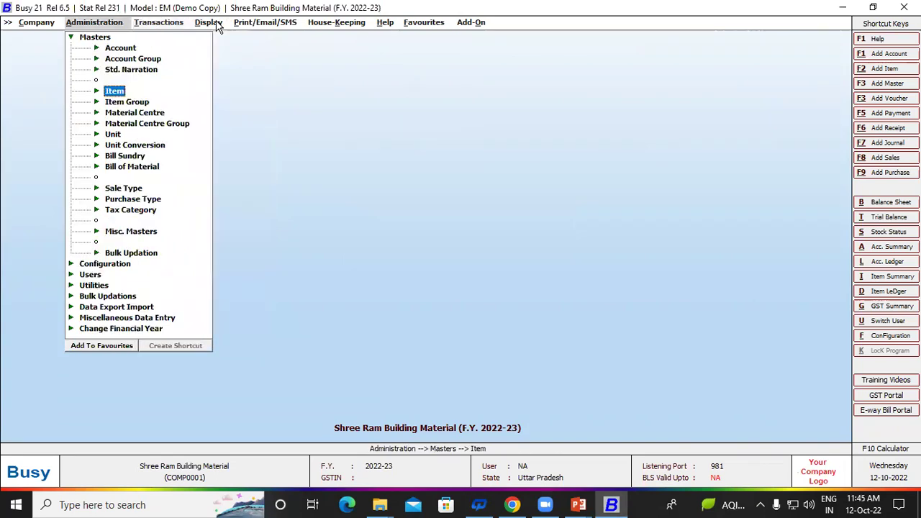
key("Right")
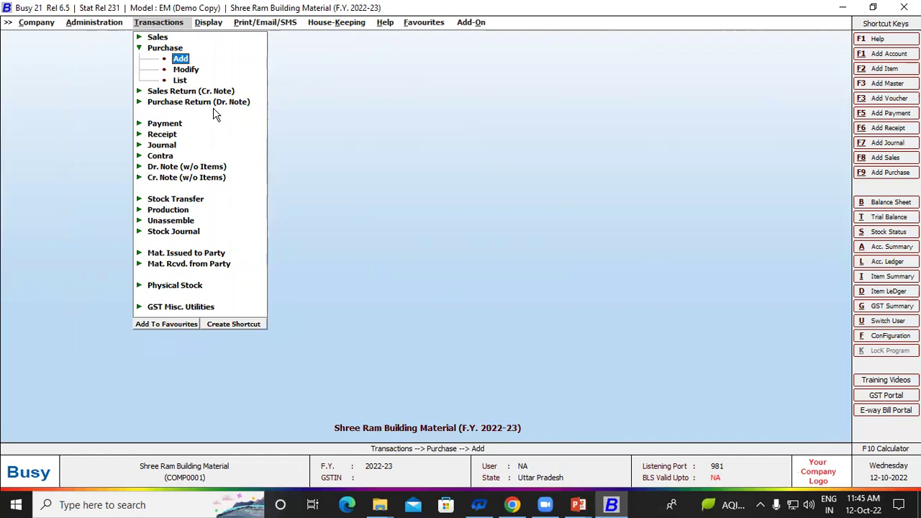
key("Left")
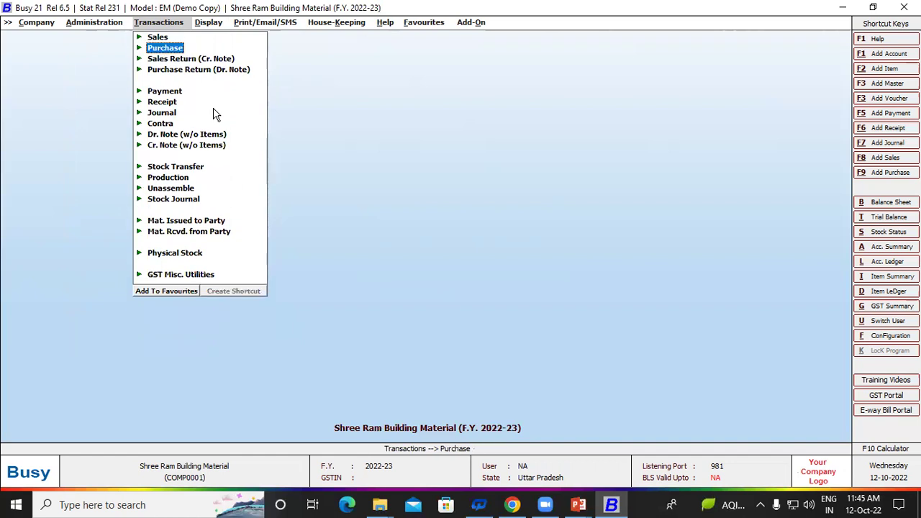
key("Escape")
Step: Confirm closing the company and exit Busy
key("Escape")
key("Left")
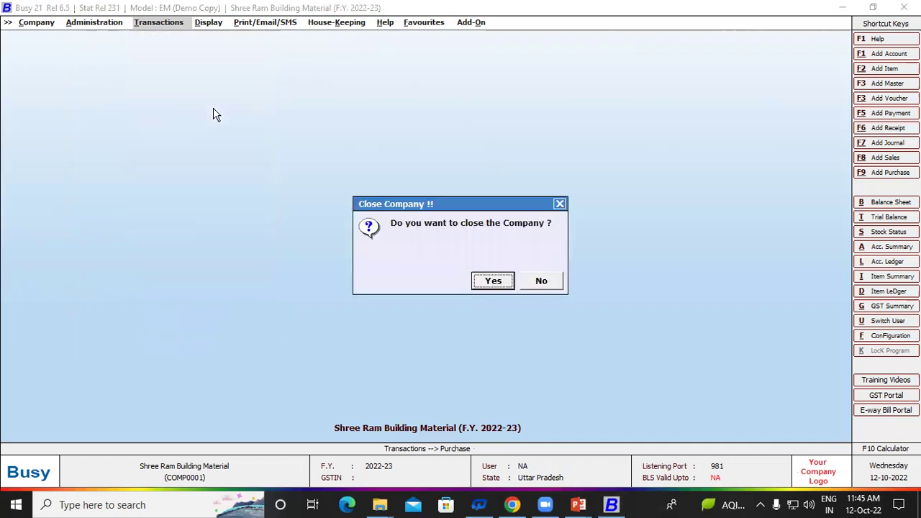
key("Return")
key("Escape")
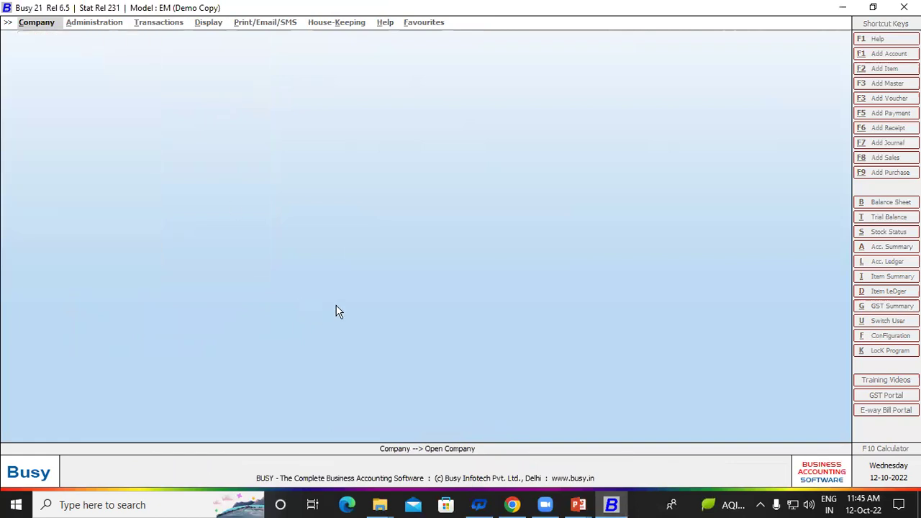
key("Escape")
left_click(492, 281)
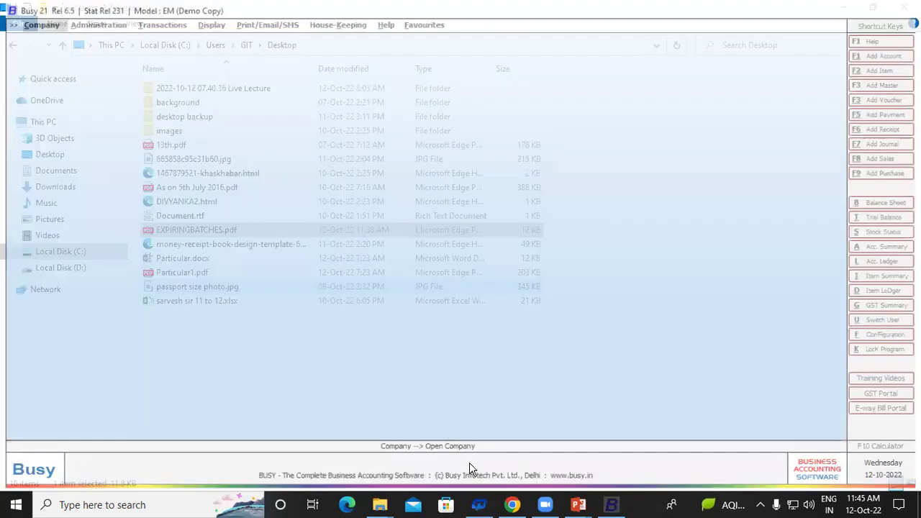